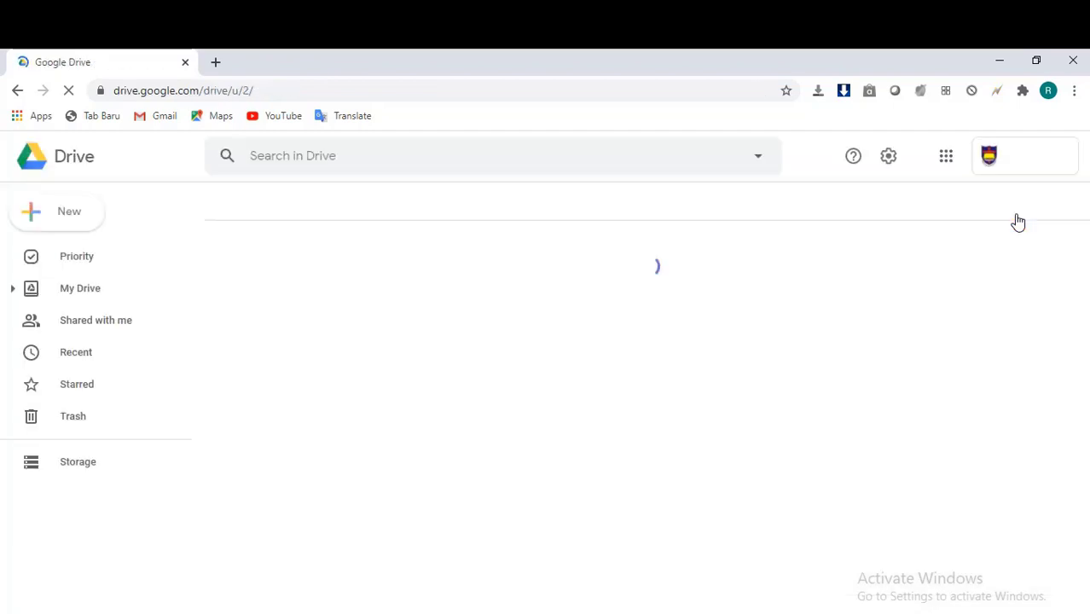
Create a new blank Google Form from My Drive
{"action": "left_click", "coordinate": [80, 220]}
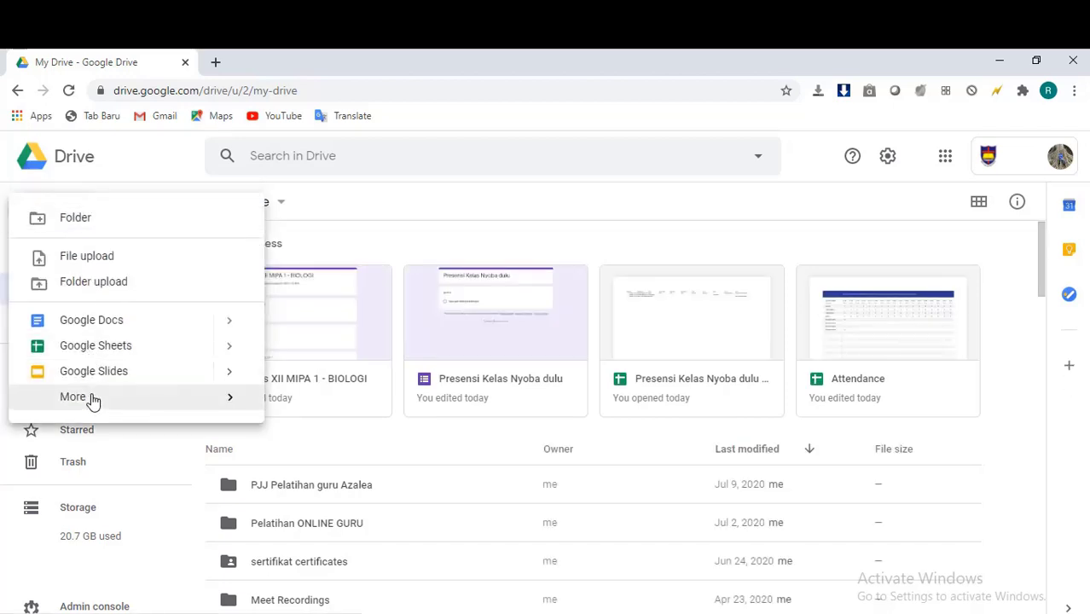
{"action": "left_click", "coordinate": [225, 408]}
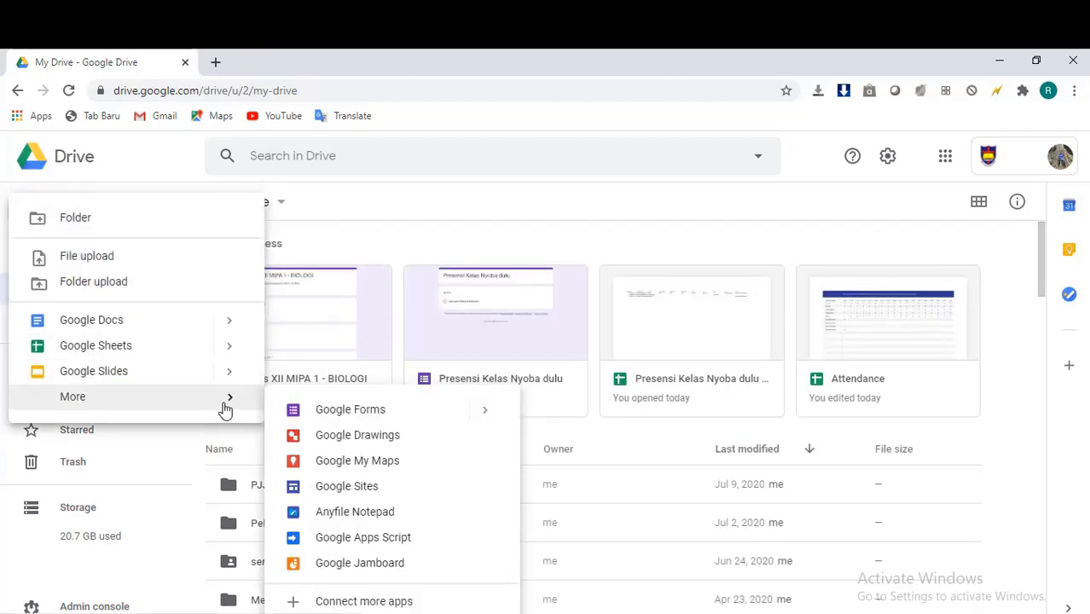
{"action": "left_click", "coordinate": [349, 413]}
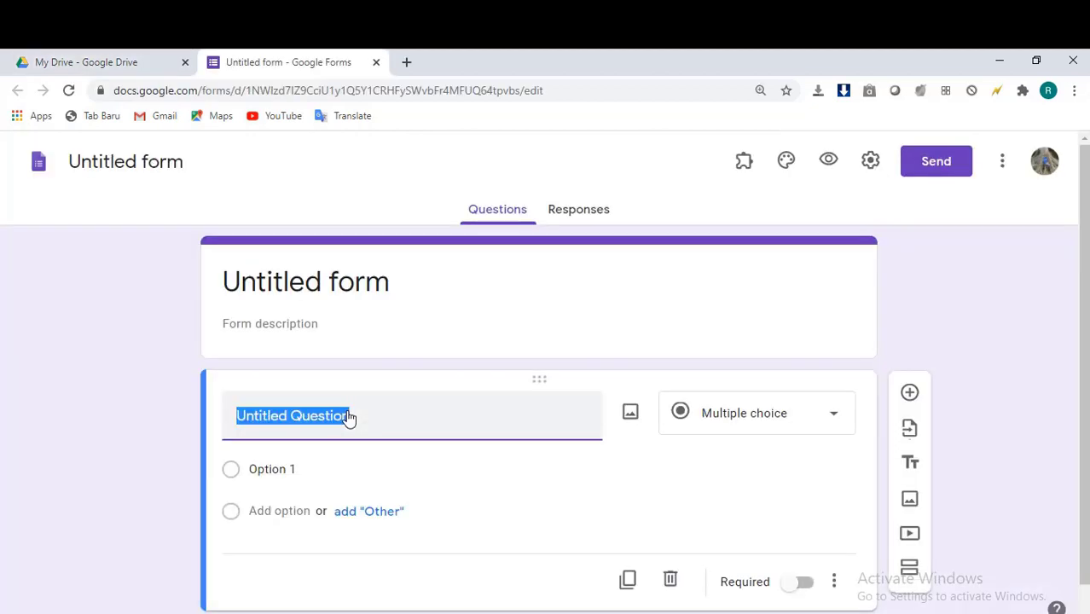
{"action": "left_click", "coordinate": [92, 161]}
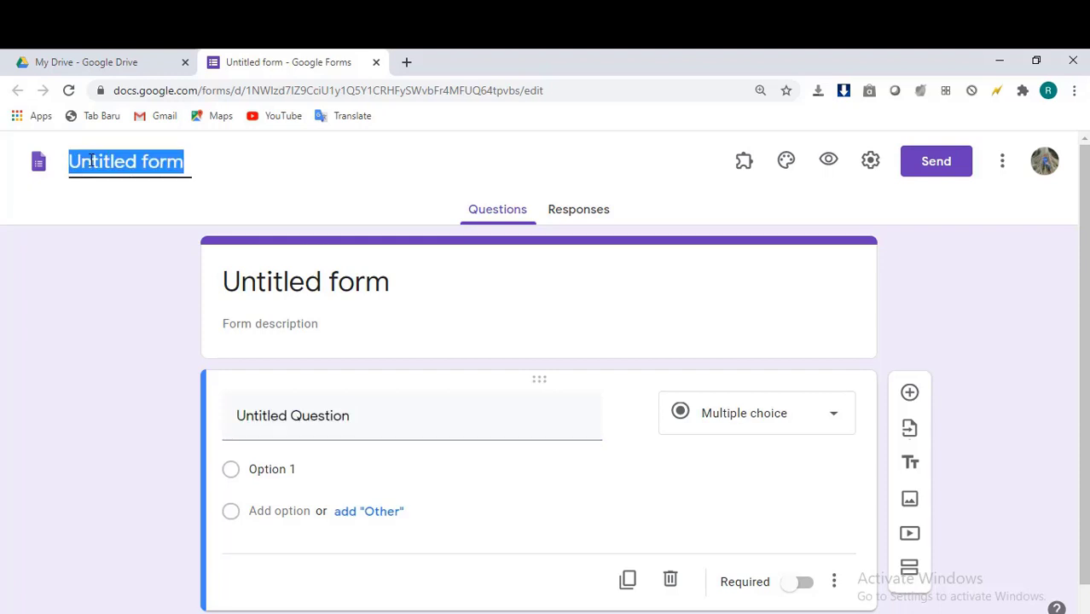
{"action": "type", "text": "KELAS"}
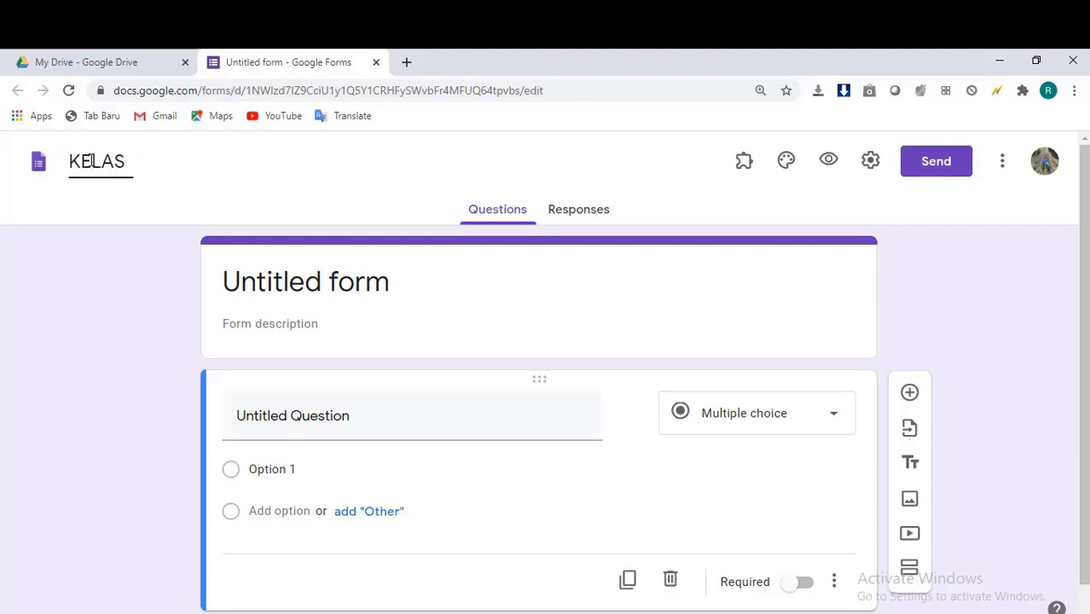
{"action": "type", "text": " BIOLOGI"}
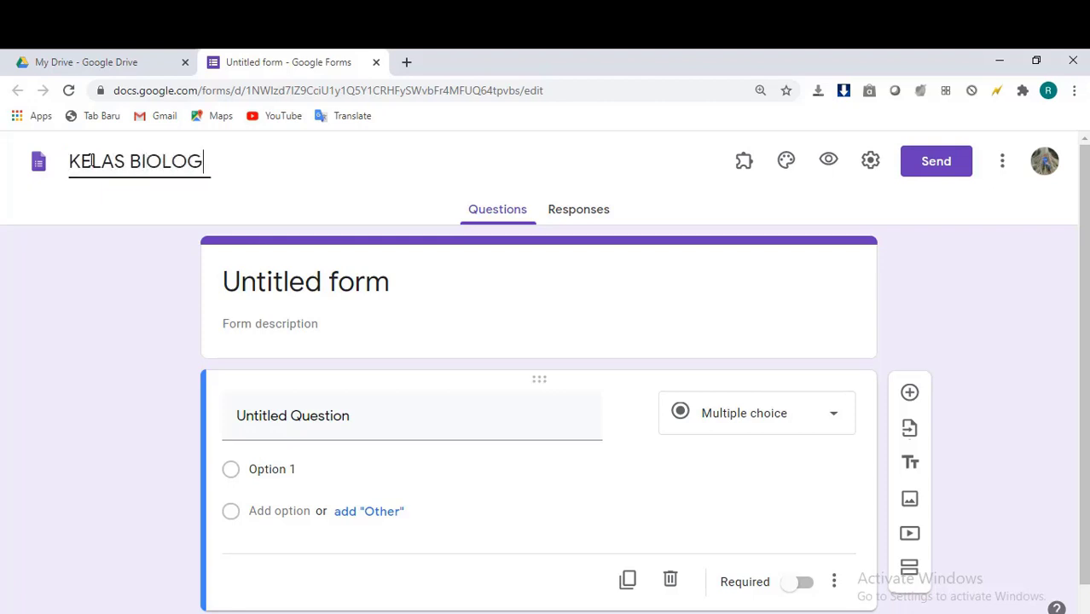
{"action": "key", "text": "BackSpace"}
{"action": "key", "text": "BackSpace"}
{"action": "key", "text": "BackSpace"}
{"action": "key", "text": "BackSpace"}
{"action": "key", "text": "BackSpace"}
{"action": "key", "text": "BackSpace"}
{"action": "key", "text": "BackSpace"}
{"action": "key", "text": "BackSpace"}
{"action": "key", "text": "BackSpace"}
{"action": "key", "text": "BackSpace"}
{"action": "key", "text": "BackSpace"}
{"action": "key", "text": "BackSpace"}
{"action": "key", "text": "BackSpace"}
Name the form "BIOLOGI - XI MIPA 1" and carry the name over to its heading
{"action": "type", "text": "B"}
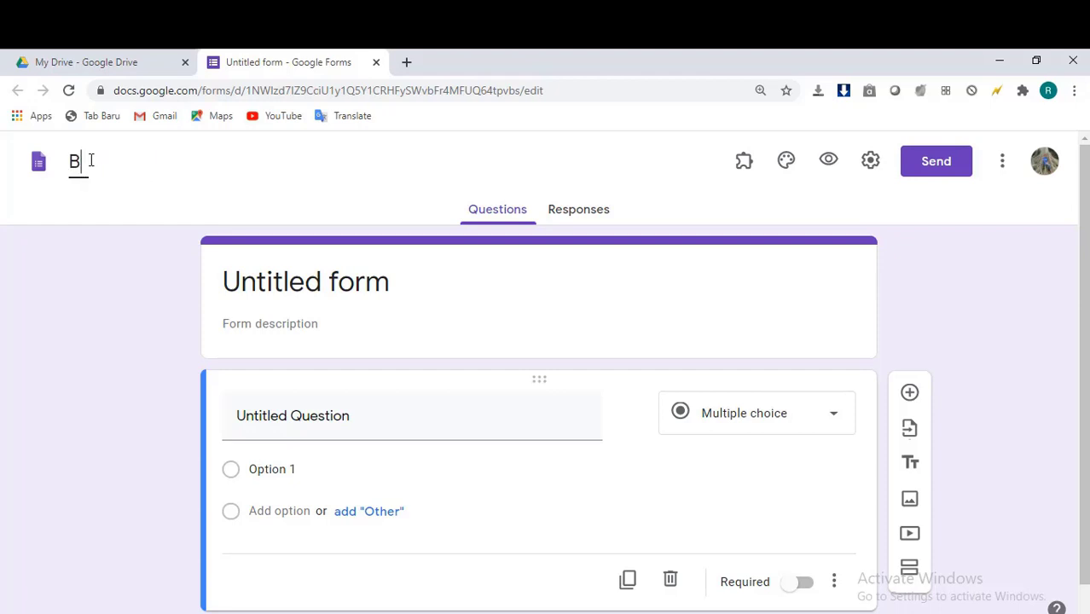
{"action": "type", "text": "IOLOGI XI M"}
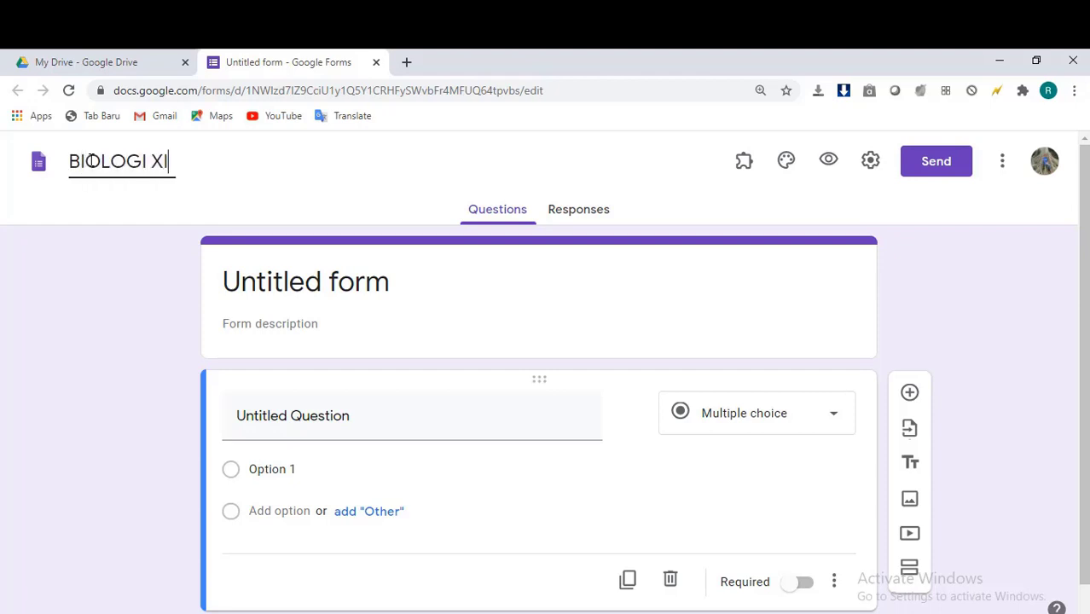
{"action": "key", "text": "BackSpace"}
{"action": "key", "text": "BackSpace"}
{"action": "key", "text": "BackSpace"}
{"action": "type", "text": "- XI MIP"}
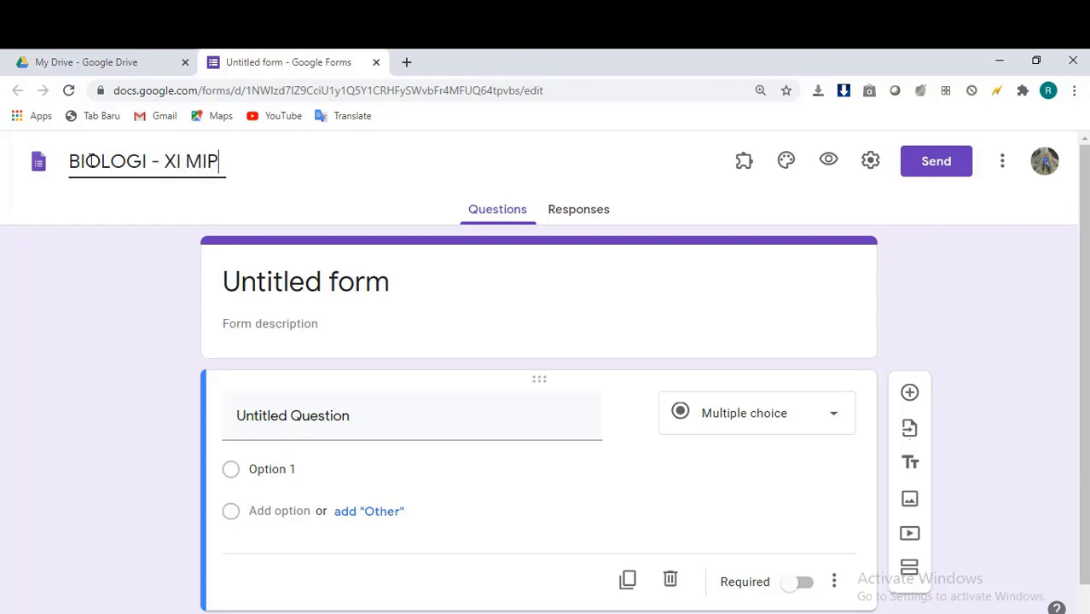
{"action": "type", "text": "A 1"}
{"action": "left_click", "coordinate": [314, 288]}
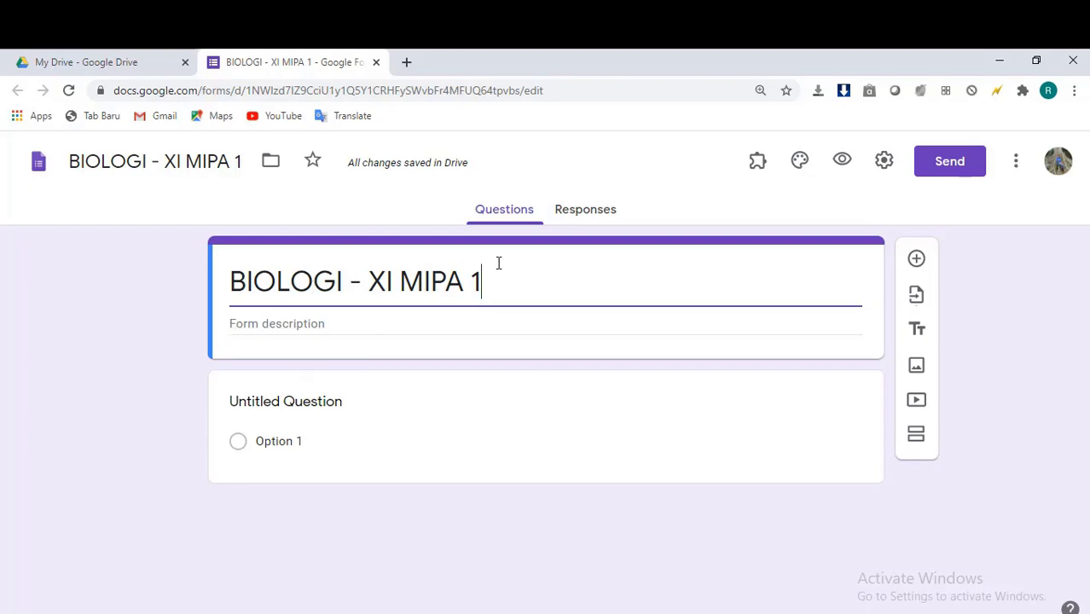
Enter "PRESENSI HANYA DIBUKA PUKUL 07.00 - 07.15" as the form description
{"action": "left_click", "coordinate": [317, 324]}
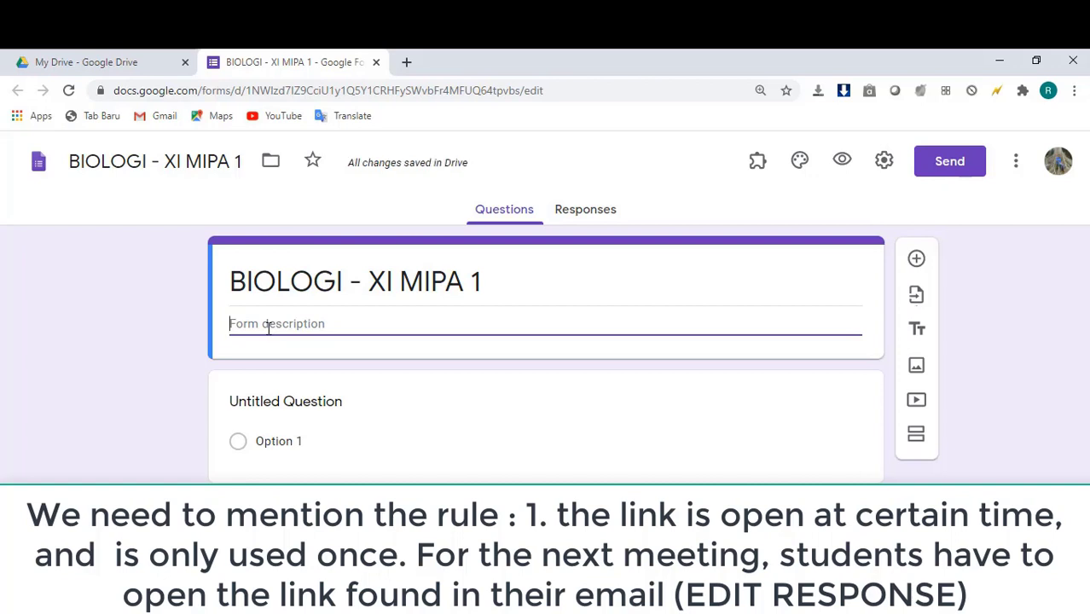
{"action": "type", "text": "PRESEN"}
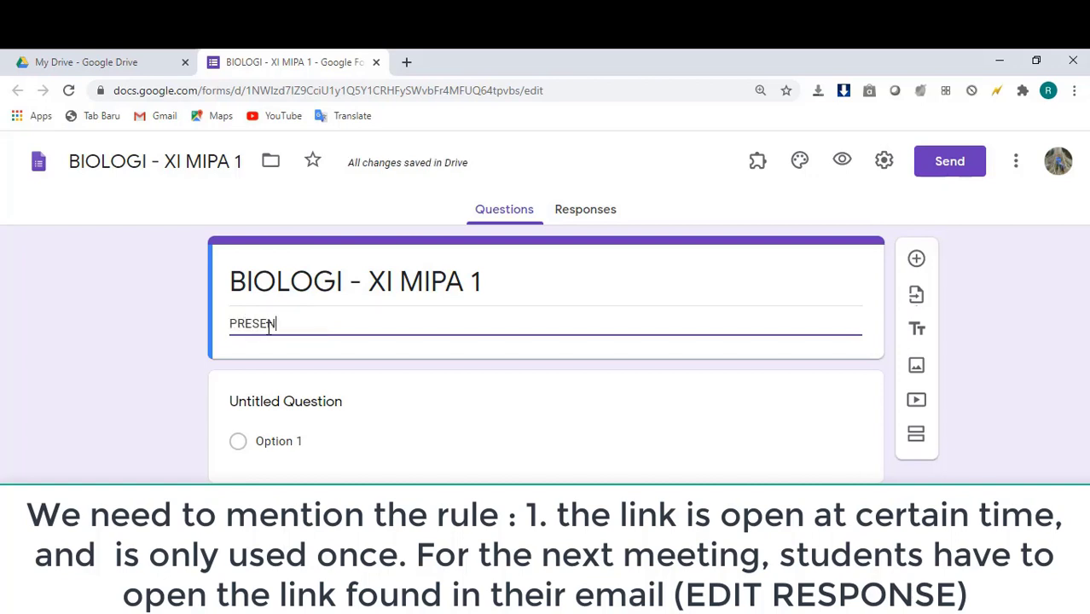
{"action": "type", "text": "SI HANYA DIBU"}
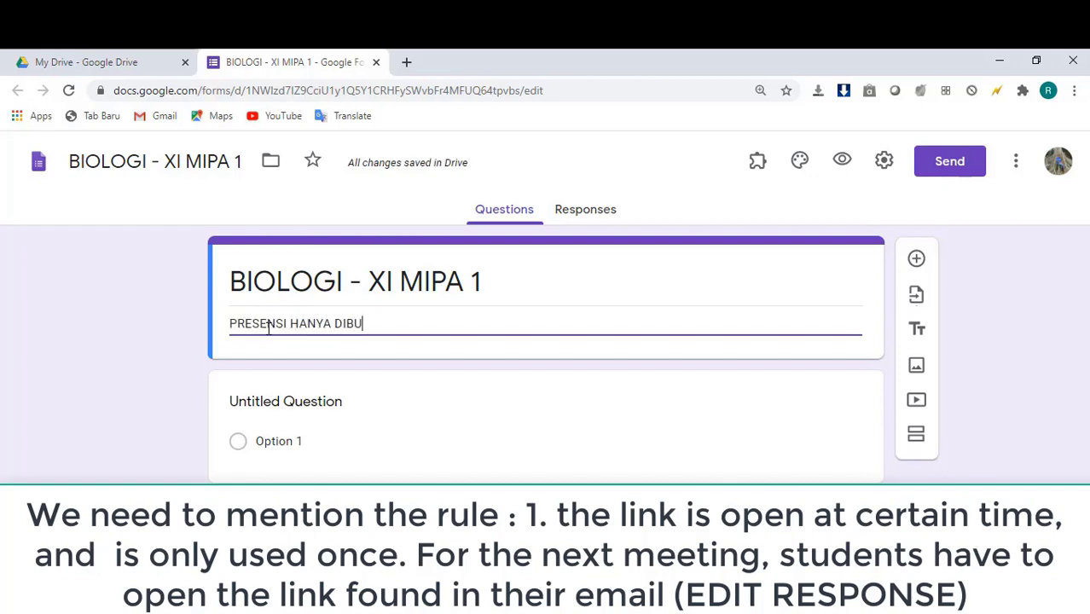
{"action": "type", "text": "KA PU"}
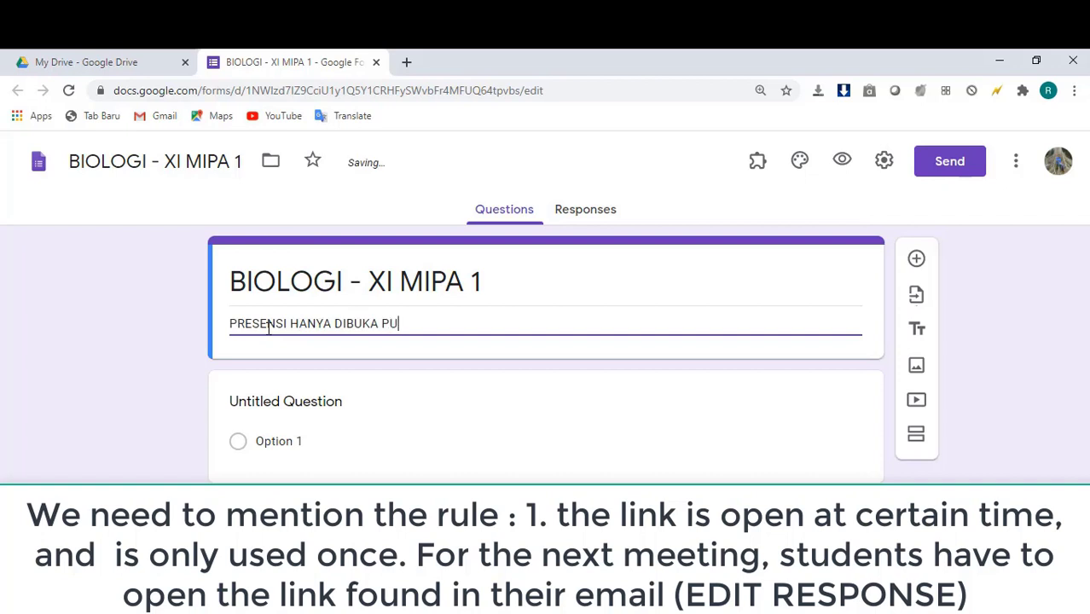
{"action": "type", "text": "KUL 07.00 - 07.15"}
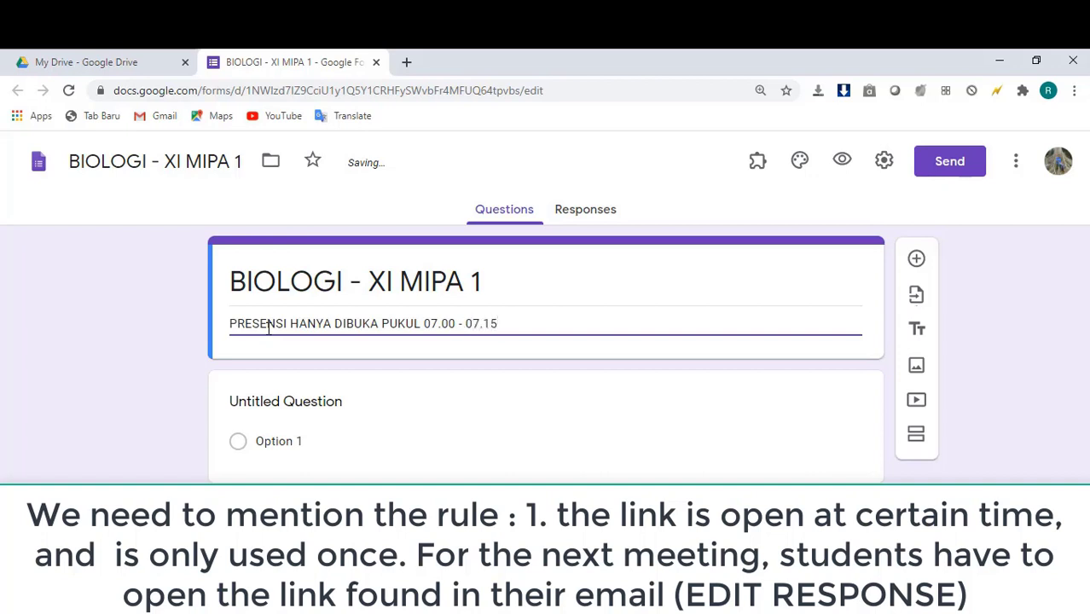
{"action": "left_click", "coordinate": [234, 404]}
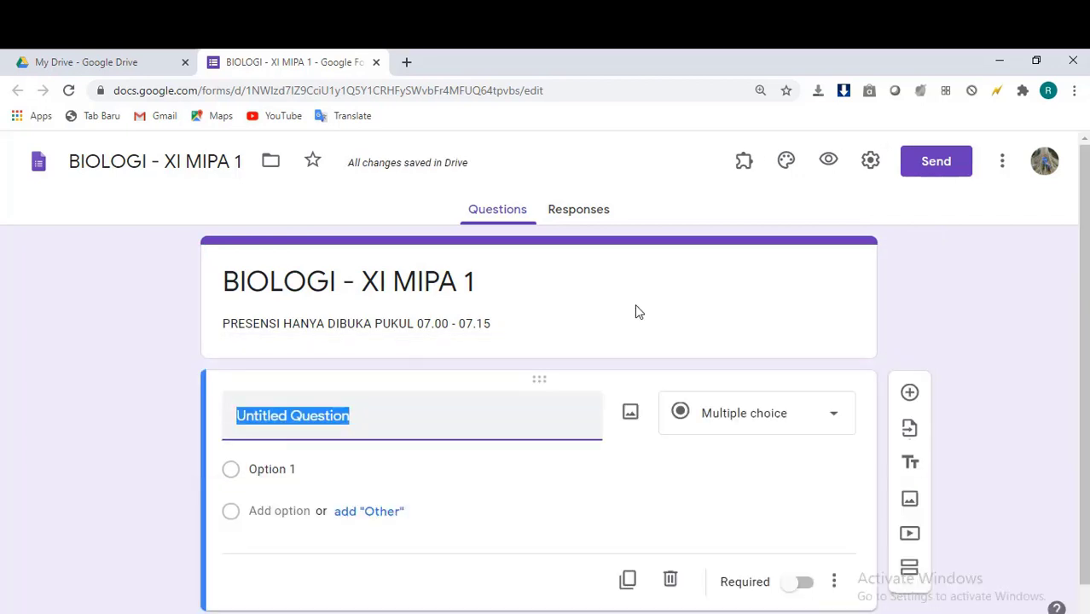
In the form settings, turn on collecting email addresses and set response receipts to Always
{"action": "left_click", "coordinate": [867, 161]}
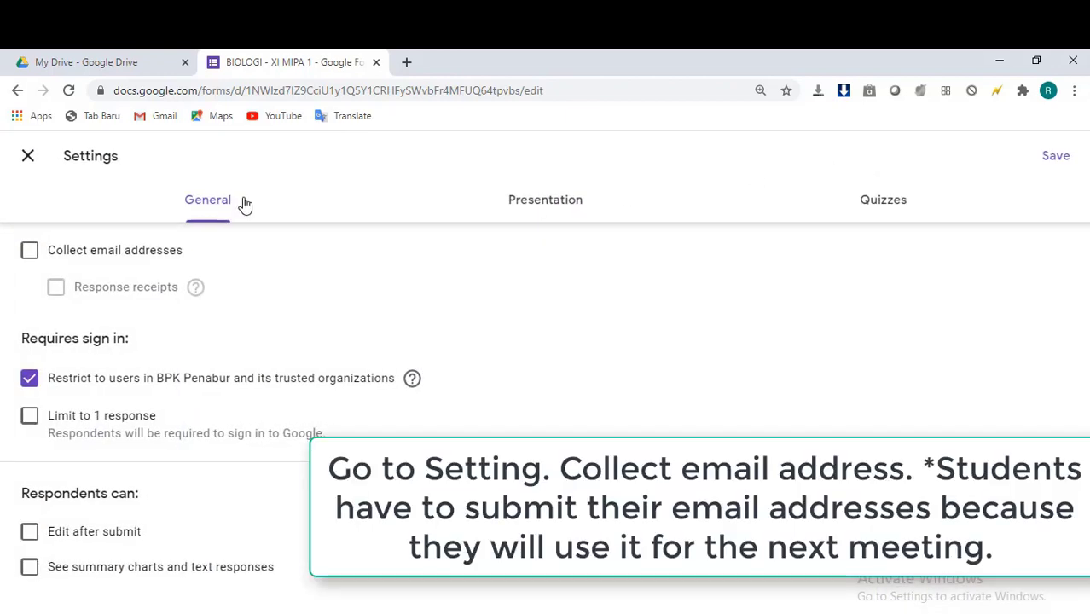
{"action": "left_click", "coordinate": [31, 255]}
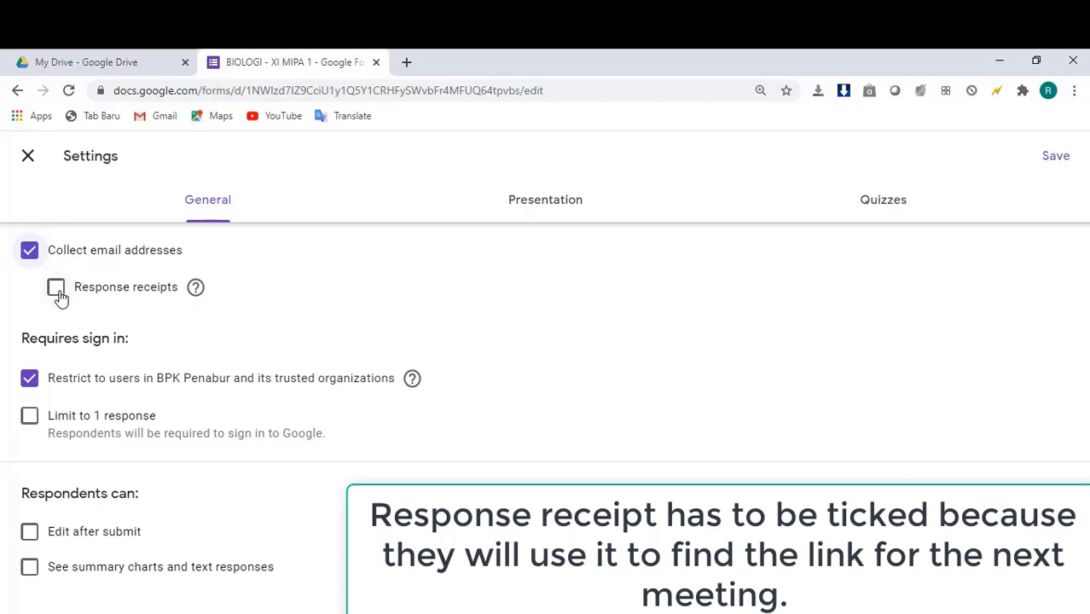
{"action": "left_click", "coordinate": [57, 292]}
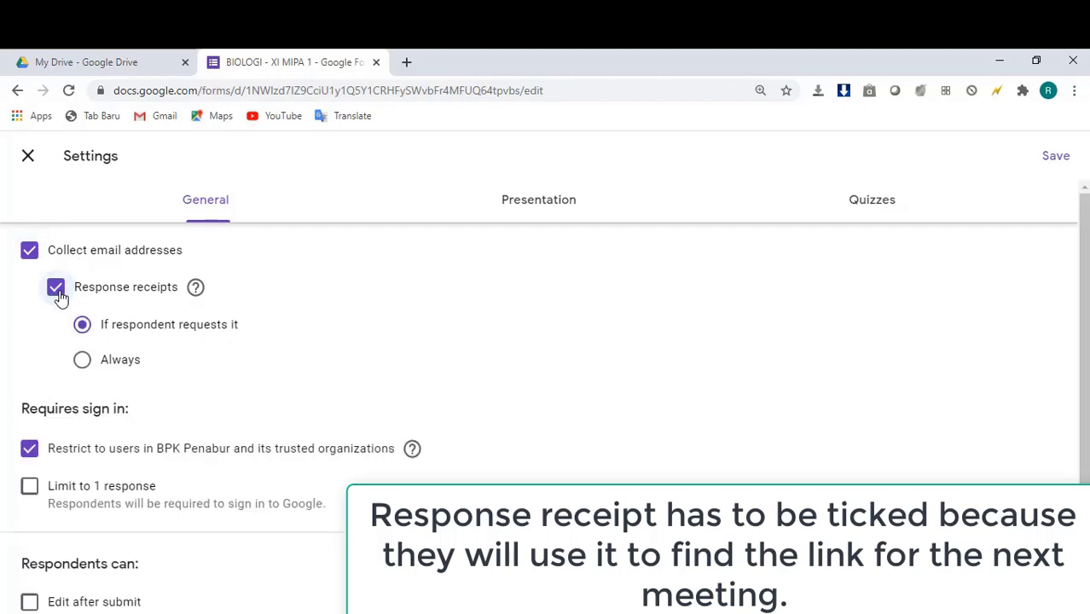
{"action": "left_click", "coordinate": [83, 361]}
Remove the organization-only restriction, allow respondents to edit after submit and see summary charts and text responses, and save the settings
{"action": "scroll", "coordinate": [85, 361], "scroll_direction": "down", "scroll_amount": 1}
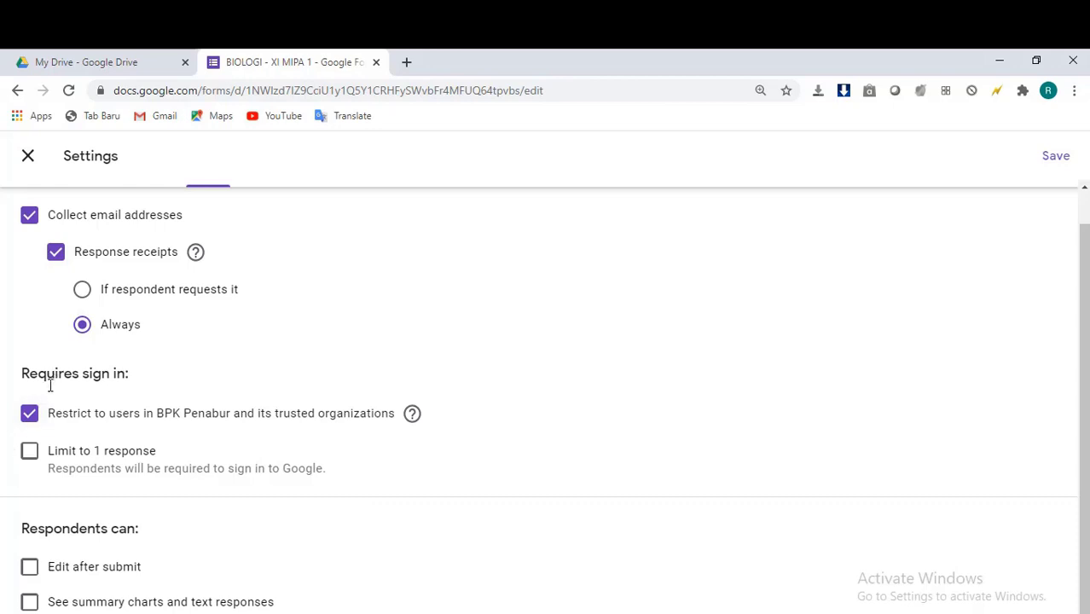
{"action": "left_click", "coordinate": [29, 418]}
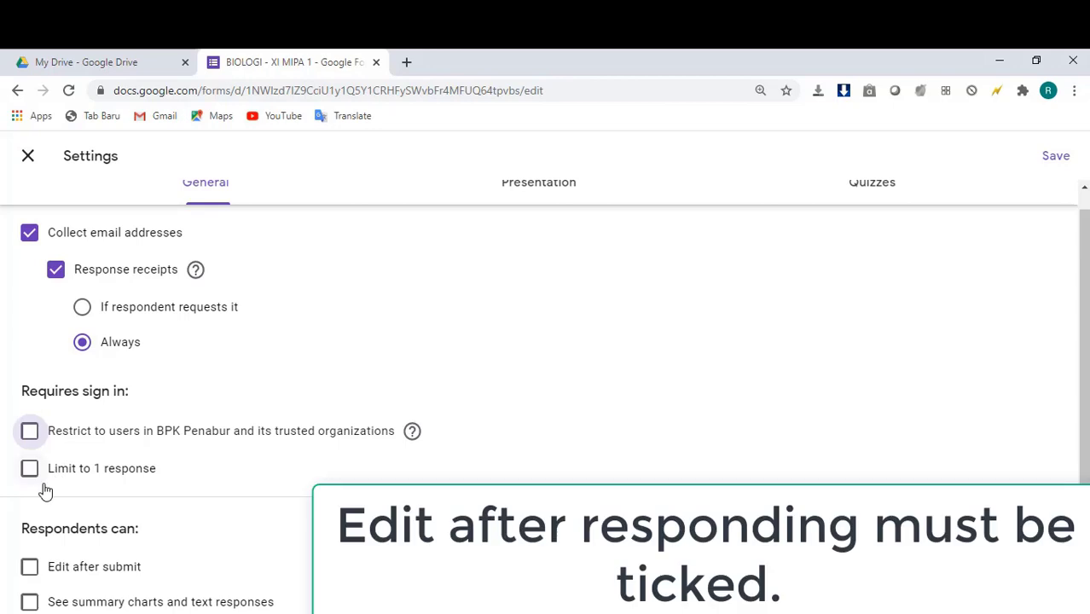
{"action": "left_click", "coordinate": [31, 570]}
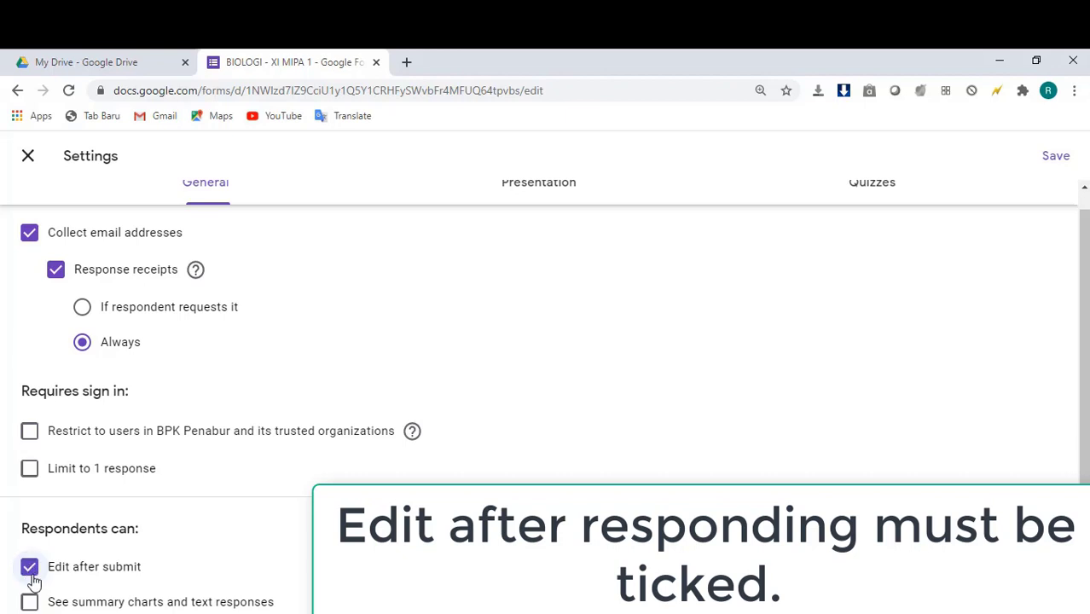
{"action": "left_click", "coordinate": [35, 605]}
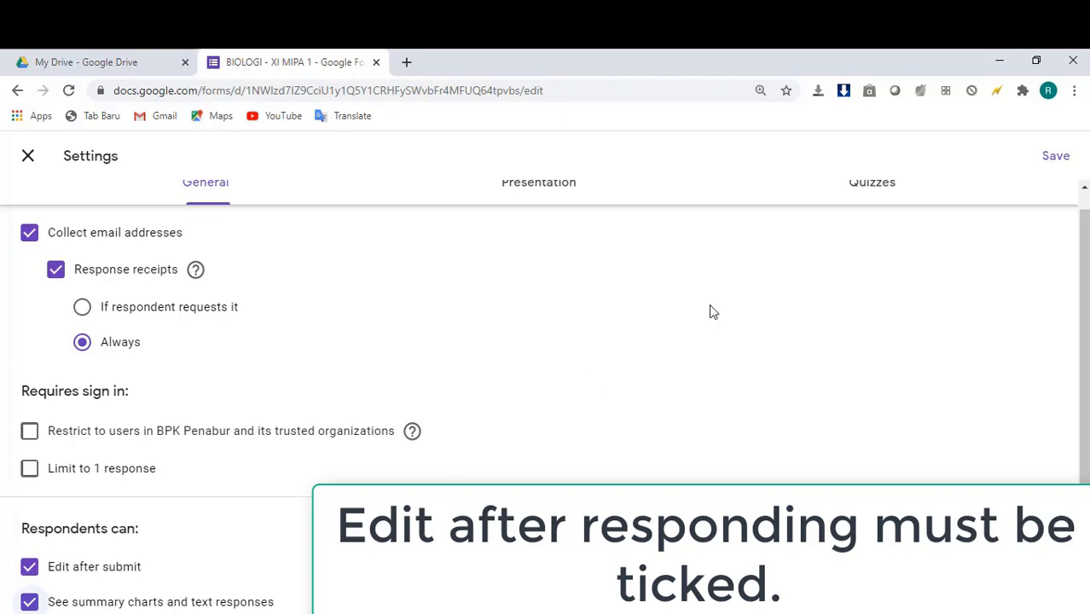
{"action": "left_click", "coordinate": [1052, 157]}
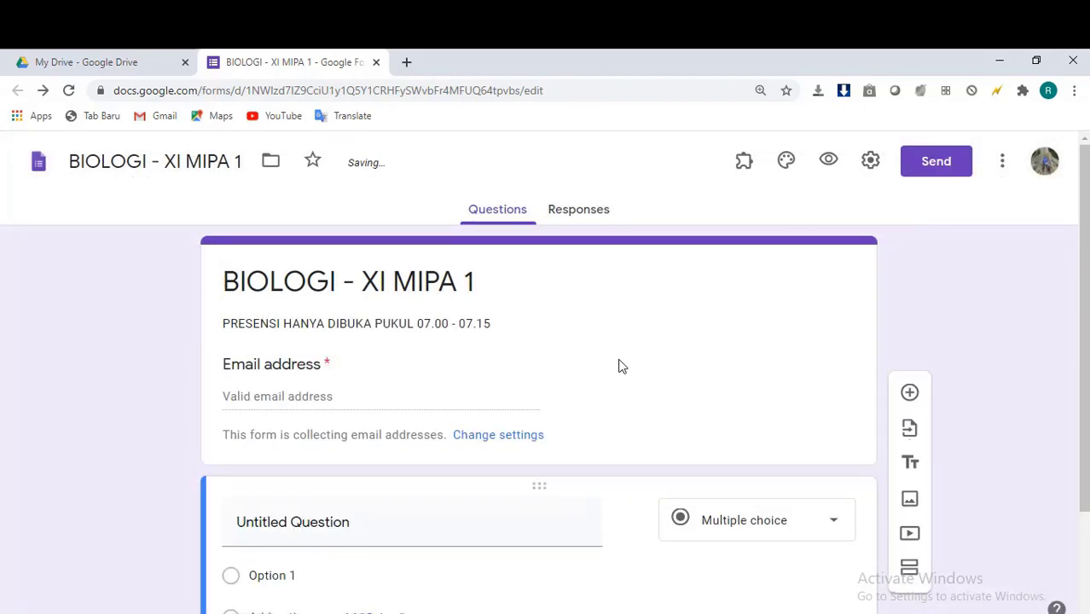
Title the first question "NAMA" as a short answer and make it required
{"action": "scroll", "coordinate": [622, 367], "scroll_direction": "down", "scroll_amount": 2}
{"action": "scroll", "coordinate": [270, 162], "scroll_direction": "up", "scroll_amount": 2}
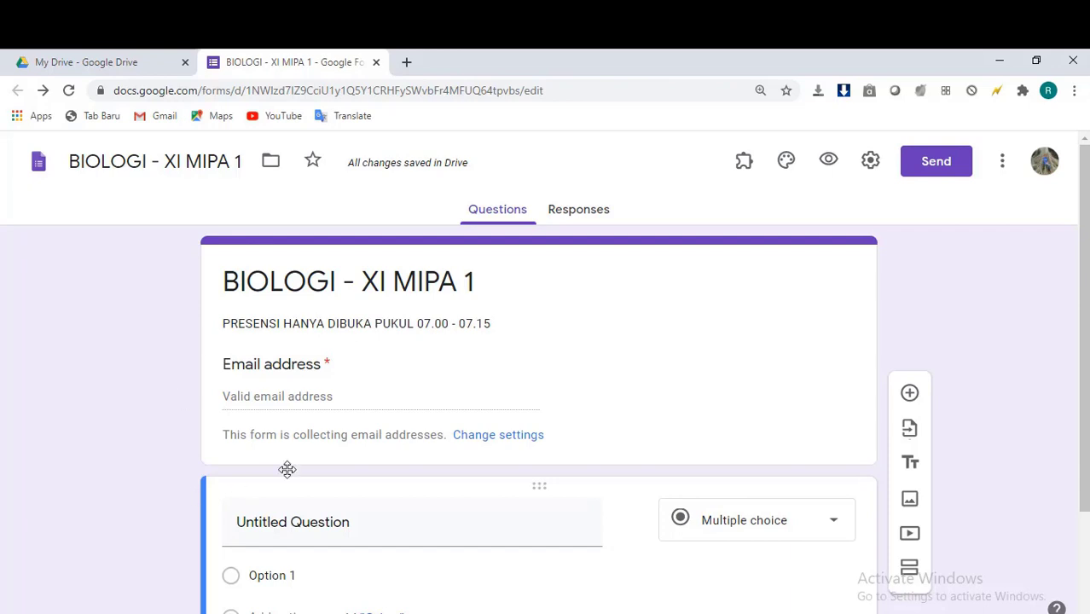
{"action": "scroll", "coordinate": [308, 485], "scroll_direction": "down", "scroll_amount": 2}
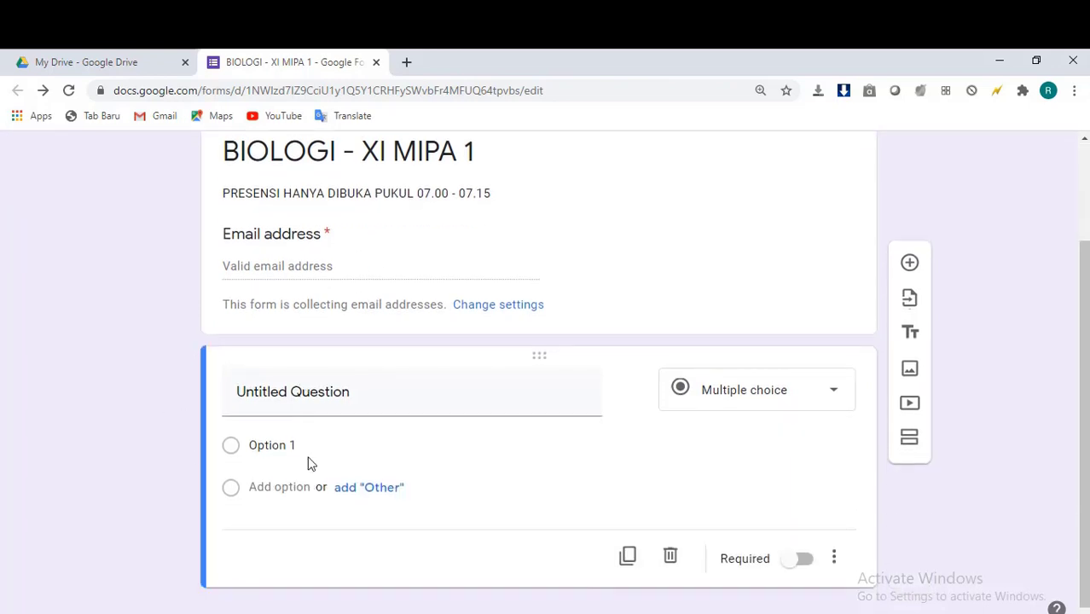
{"action": "left_click", "coordinate": [312, 402]}
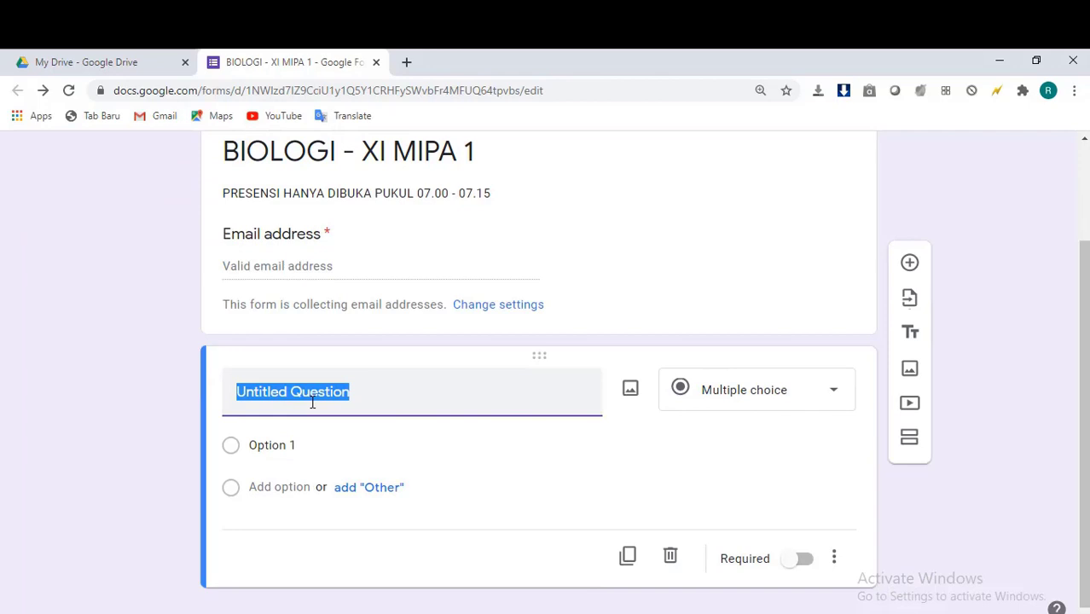
{"action": "type", "text": "NAMA"}
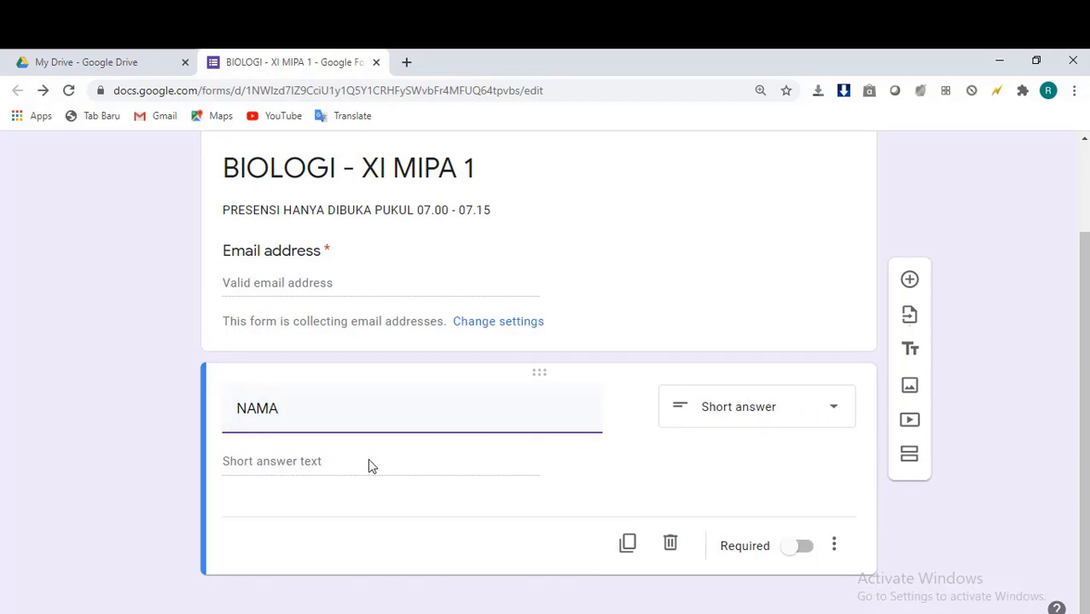
{"action": "left_click", "coordinate": [806, 553]}
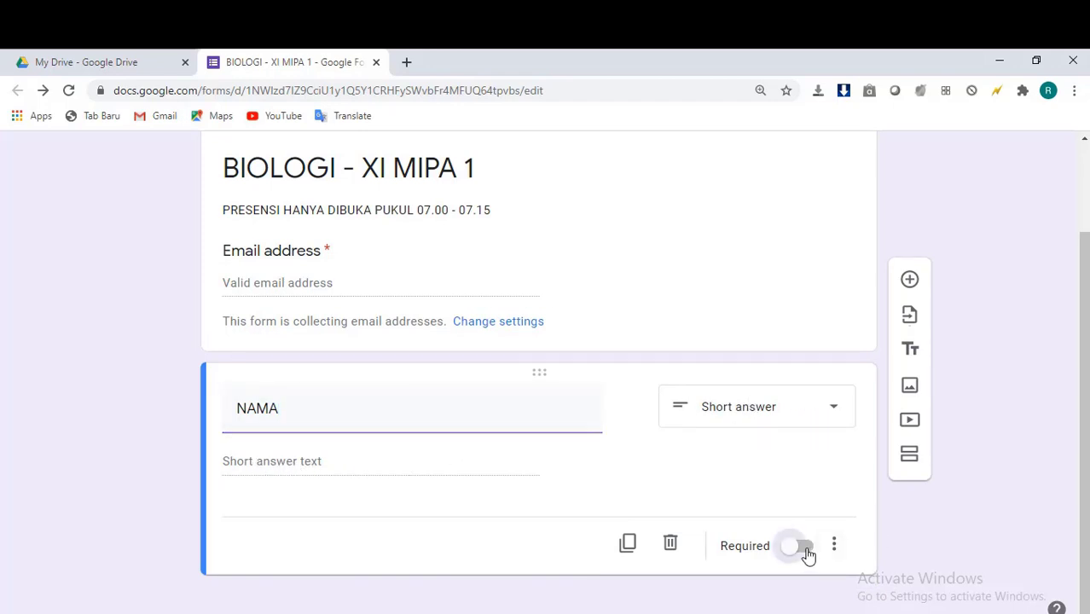
Add a second question titled "13/07/2020 PKL 07" below the NAMA question
{"action": "left_click", "coordinate": [906, 284]}
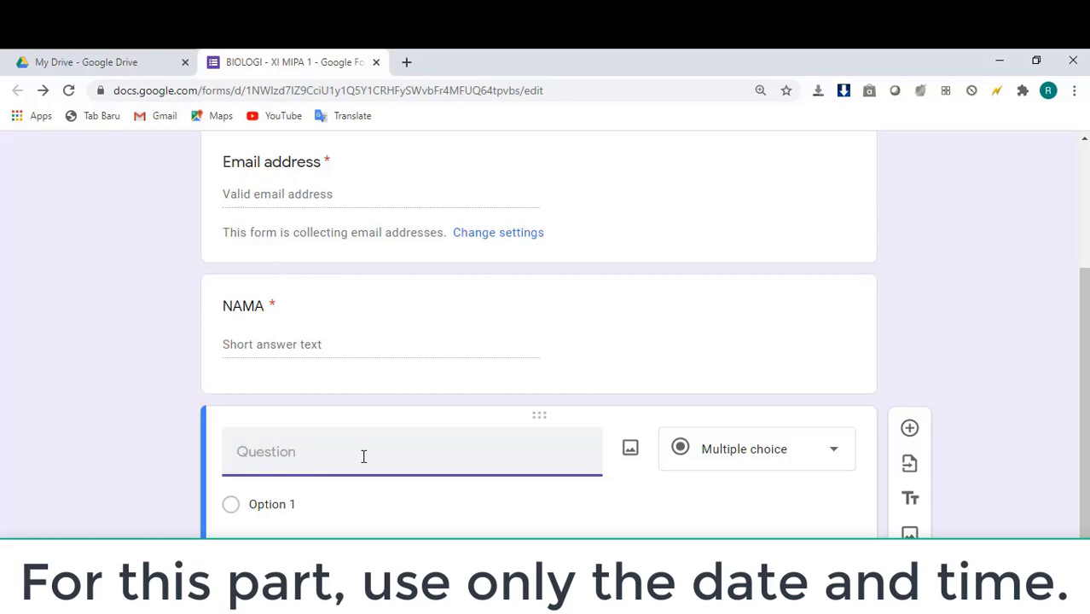
{"action": "type", "text": "13/07"}
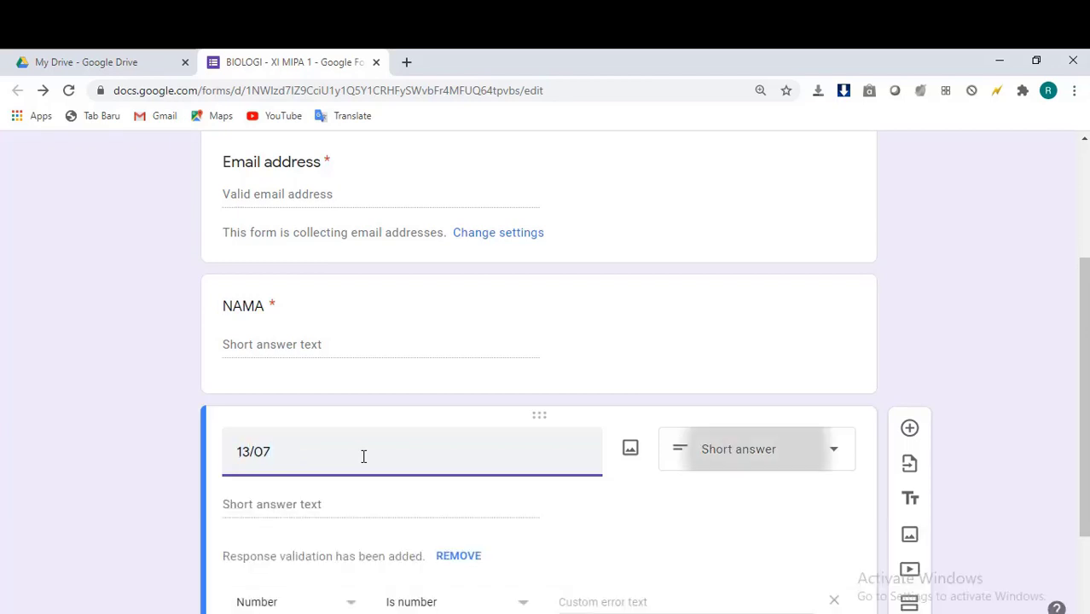
{"action": "type", "text": "/20"}
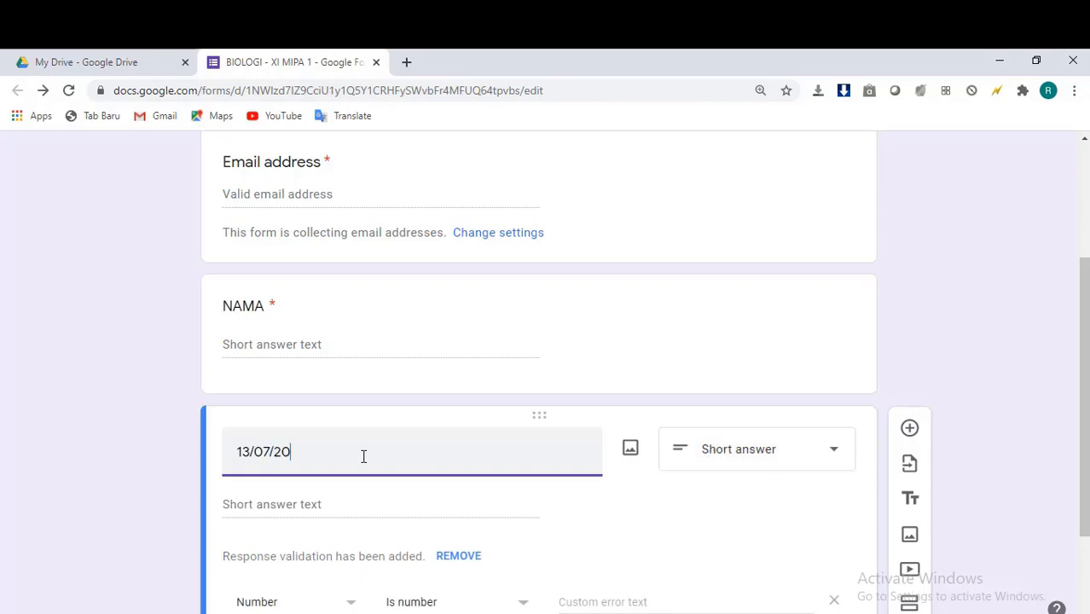
{"action": "type", "text": "20 PKL 07"}
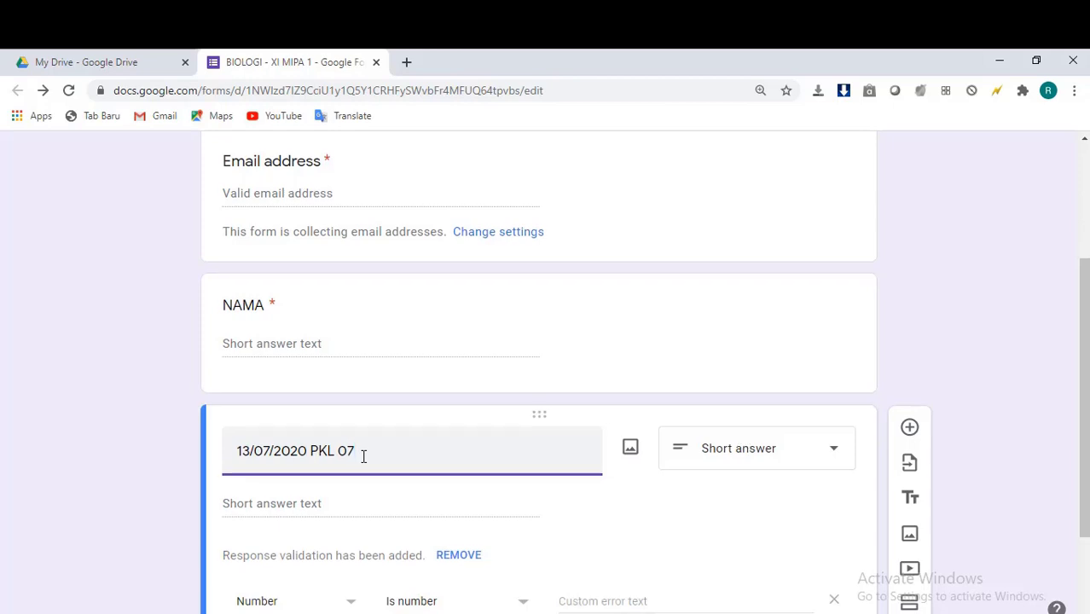
Make the 13/07/2020 PKL 07 question multiple choice with the single option "1" and mark it as required
{"action": "scroll", "coordinate": [365, 453], "scroll_direction": "down", "scroll_amount": 2}
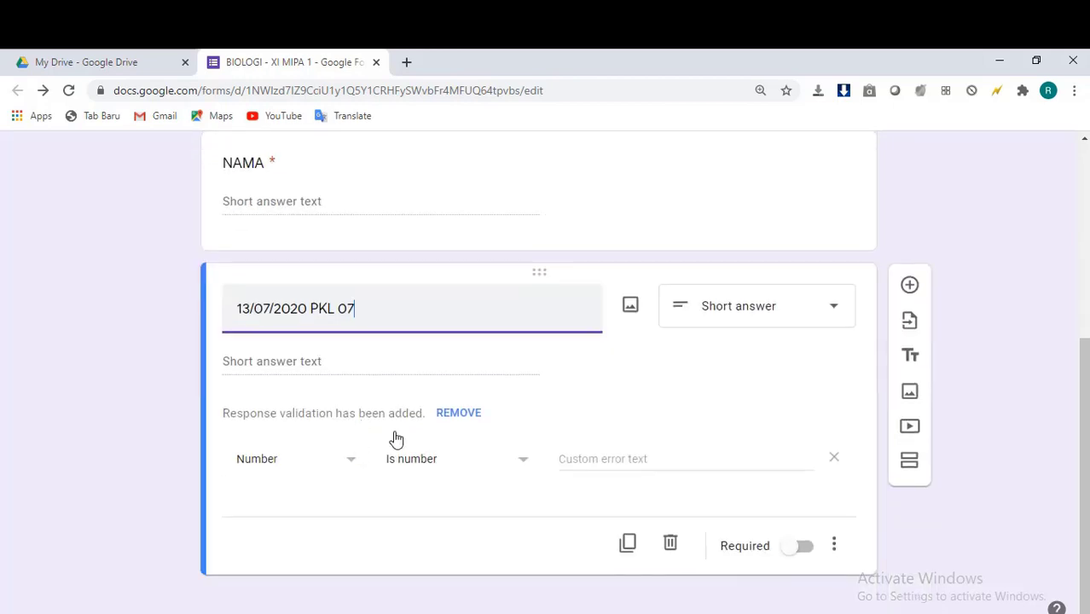
{"action": "left_click", "coordinate": [836, 314]}
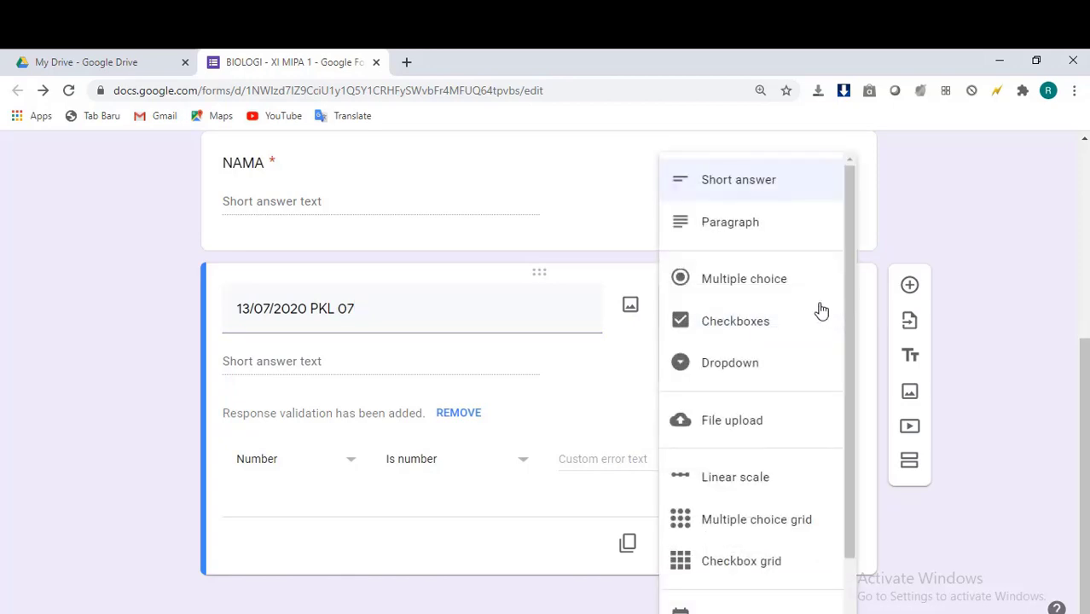
{"action": "left_click", "coordinate": [783, 292]}
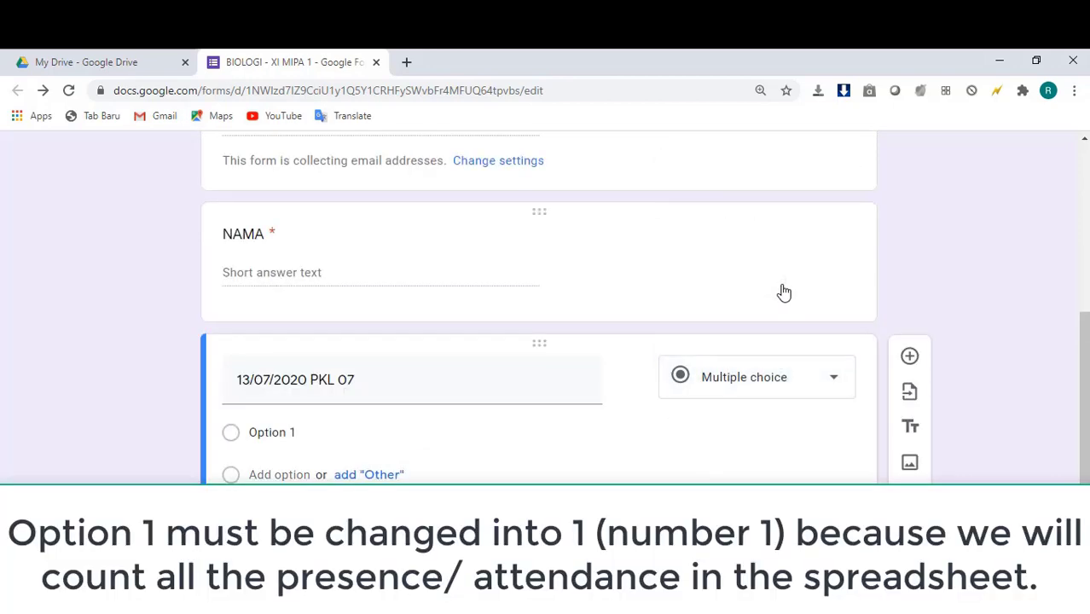
{"action": "left_click", "coordinate": [288, 434]}
{"action": "type", "text": "1"}
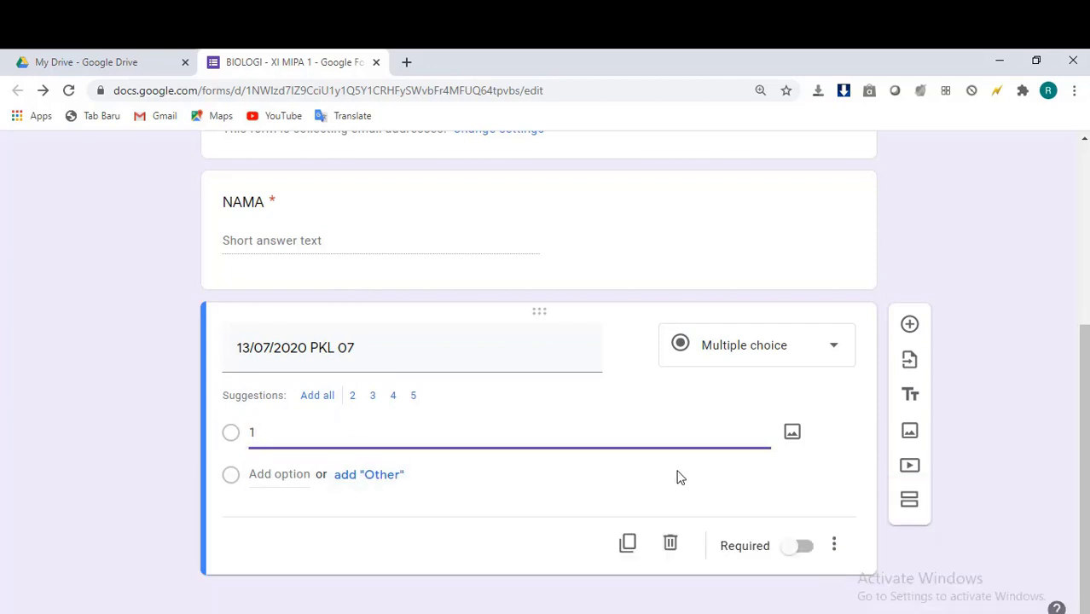
{"action": "left_click", "coordinate": [810, 551]}
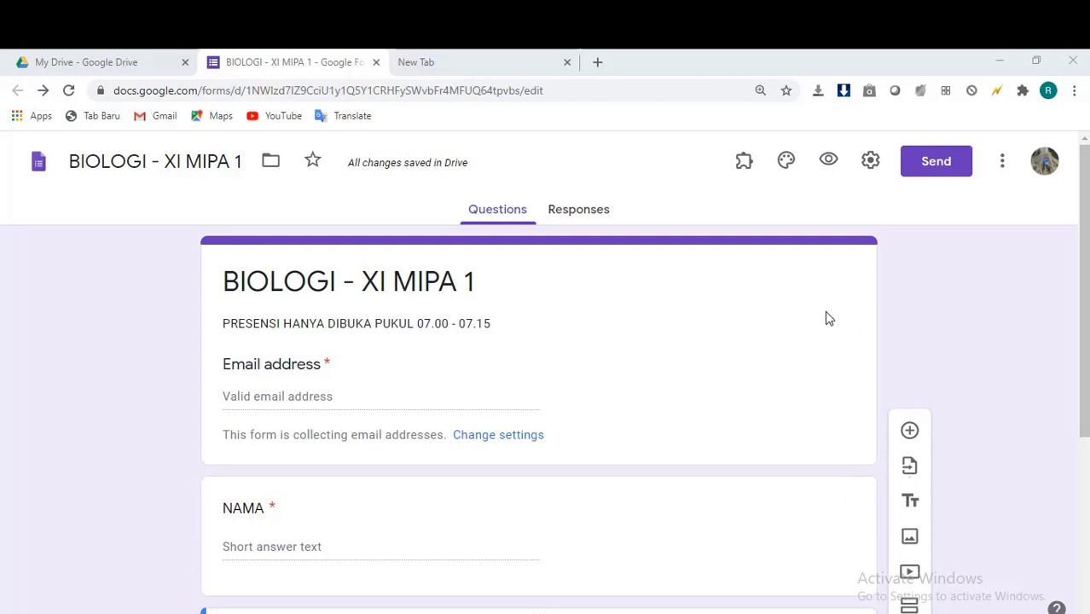
Check the form's installed add-ons, then open the G Suite Marketplace from the Google apps on the Google page
{"action": "left_click", "coordinate": [743, 169]}
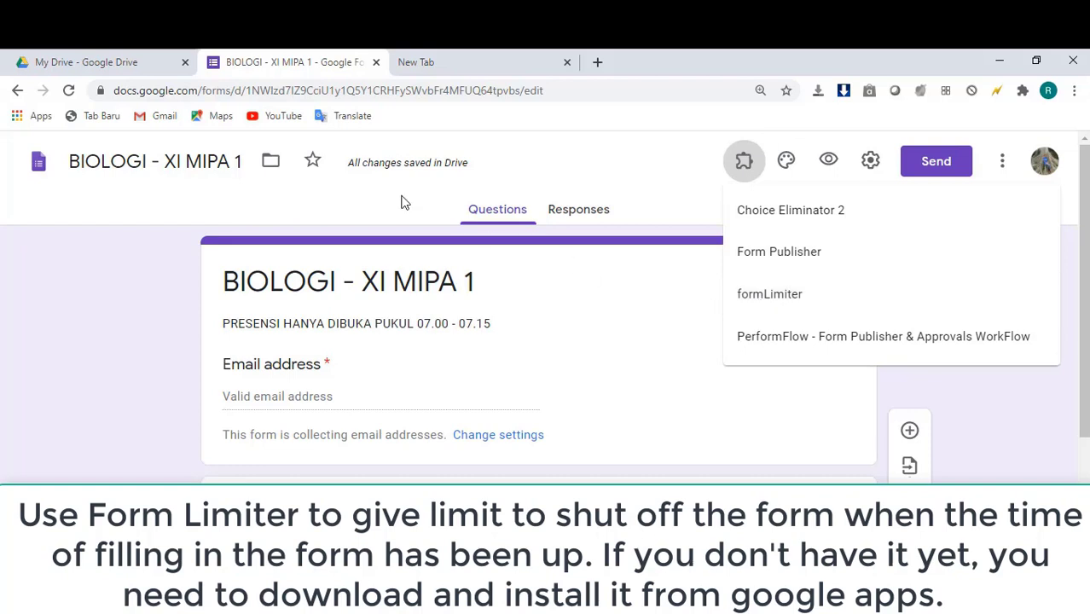
{"action": "left_click", "coordinate": [432, 61]}
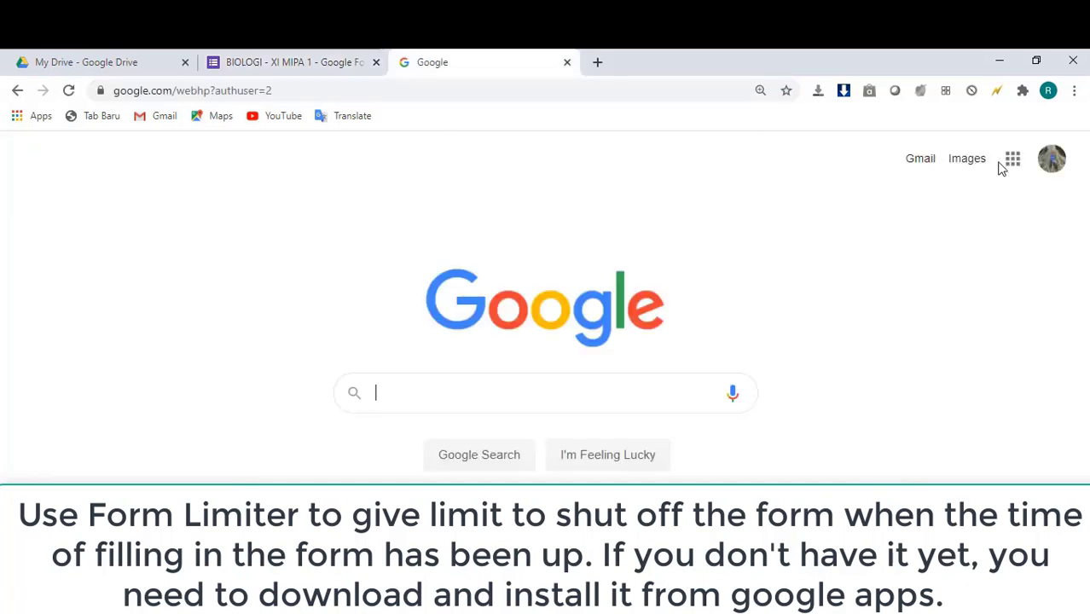
{"action": "left_click", "coordinate": [1016, 167]}
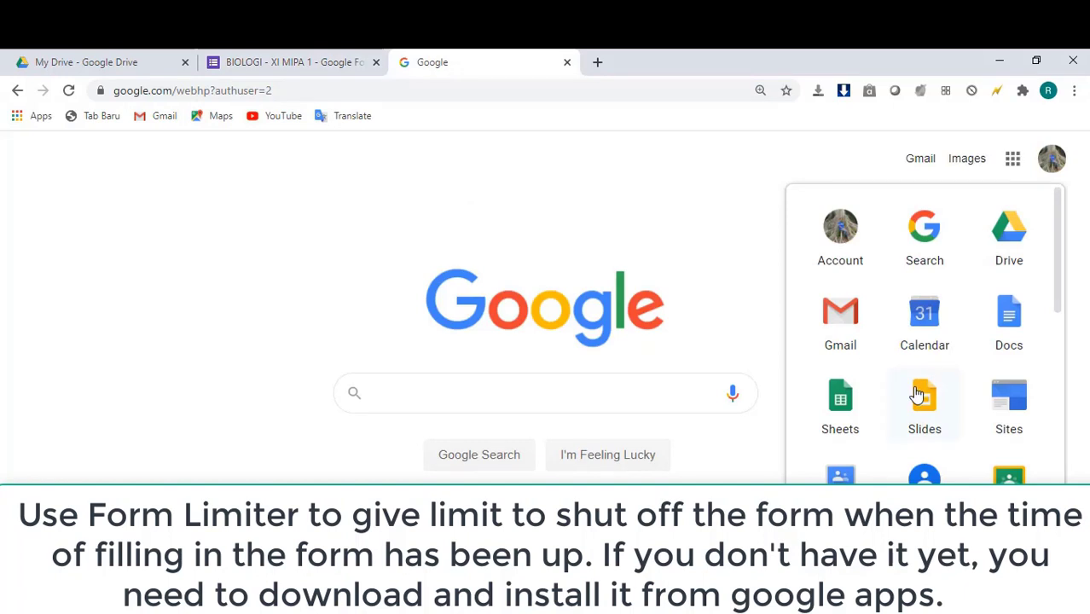
{"action": "scroll", "coordinate": [921, 395], "scroll_direction": "down", "scroll_amount": 5}
{"action": "scroll", "coordinate": [916, 394], "scroll_direction": "down", "scroll_amount": 3}
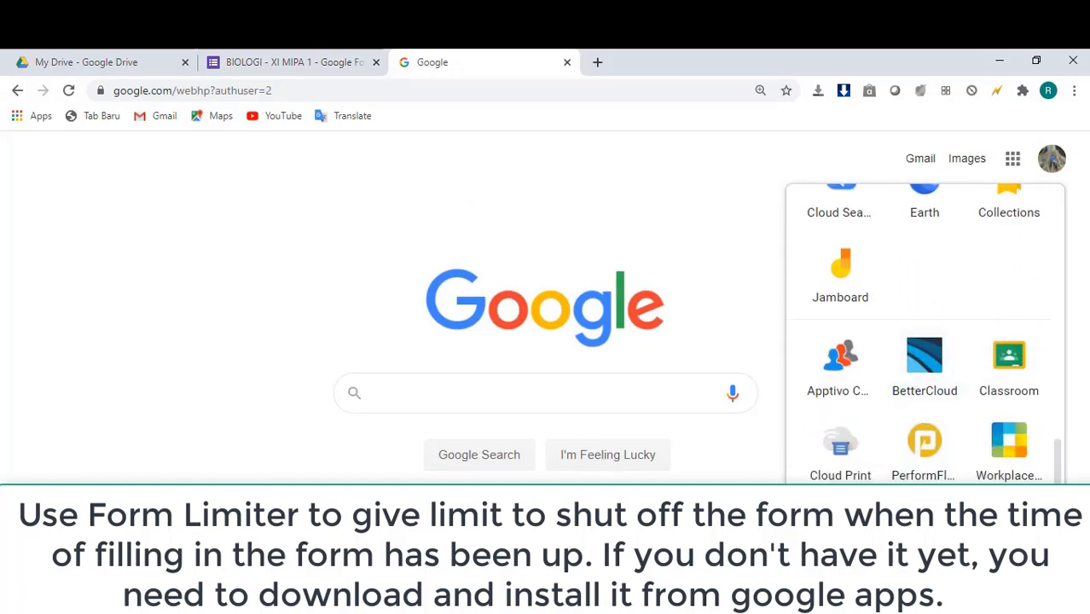
{"action": "left_click", "coordinate": [1010, 448]}
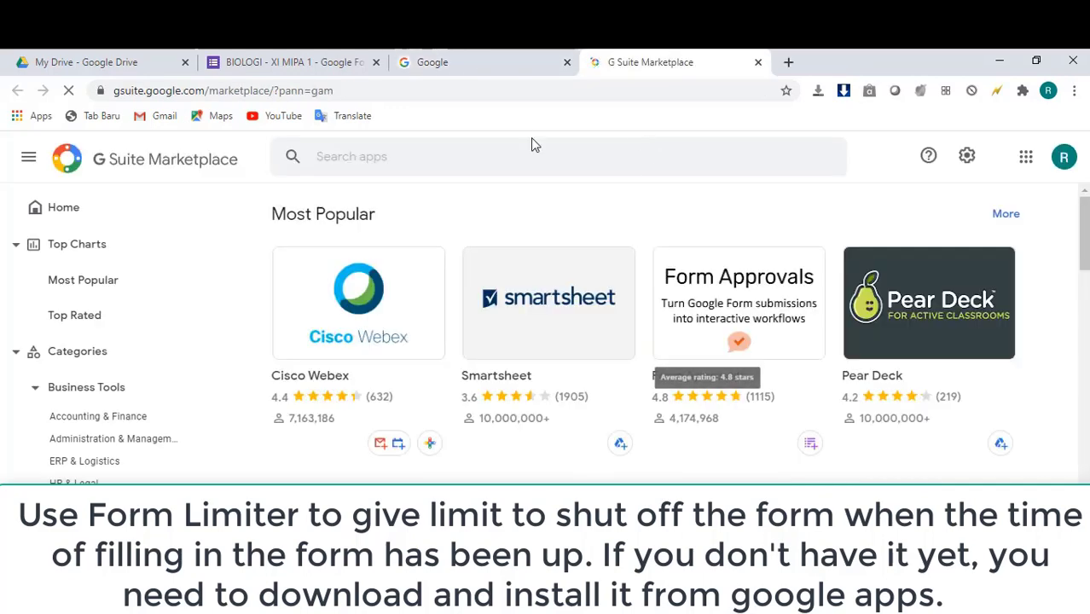
Search the marketplace for "FORM LIMITER"
{"action": "left_click", "coordinate": [488, 162]}
{"action": "type", "text": "F"}
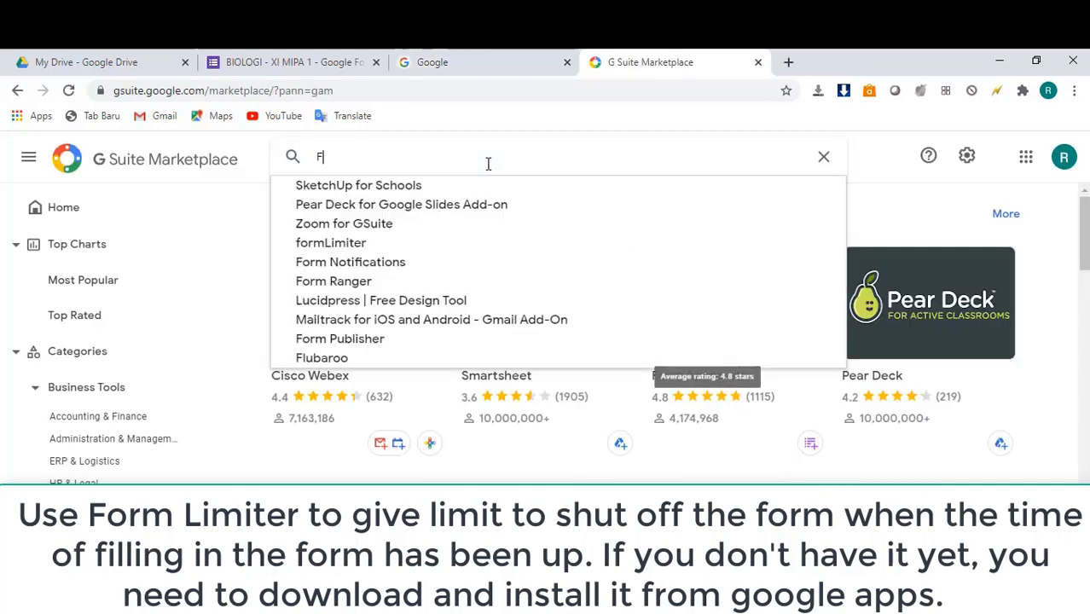
{"action": "type", "text": "ORM LIMITER"}
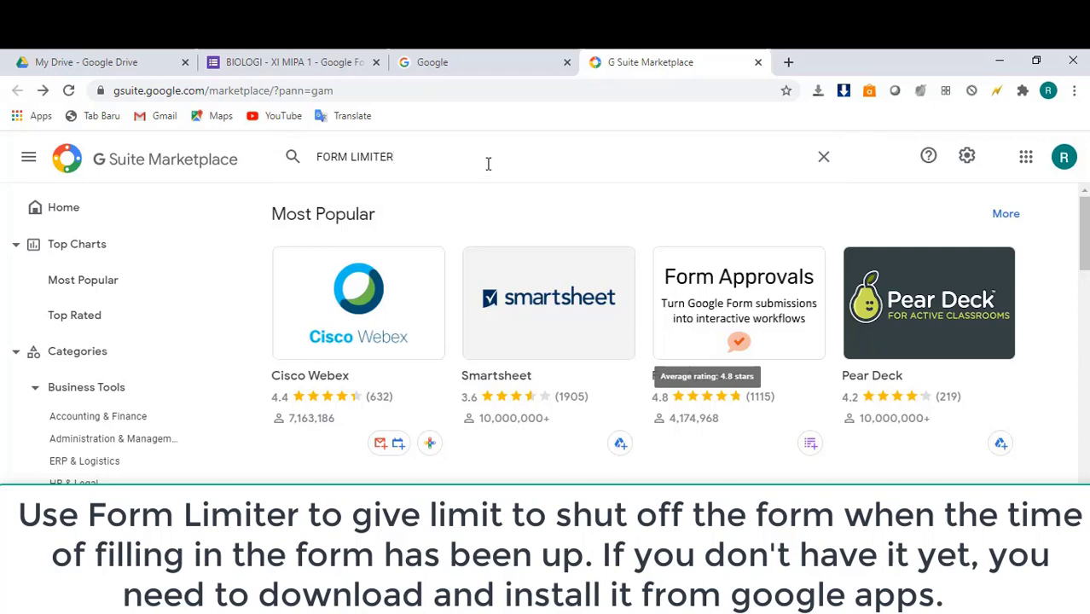
{"action": "key", "text": "Return"}
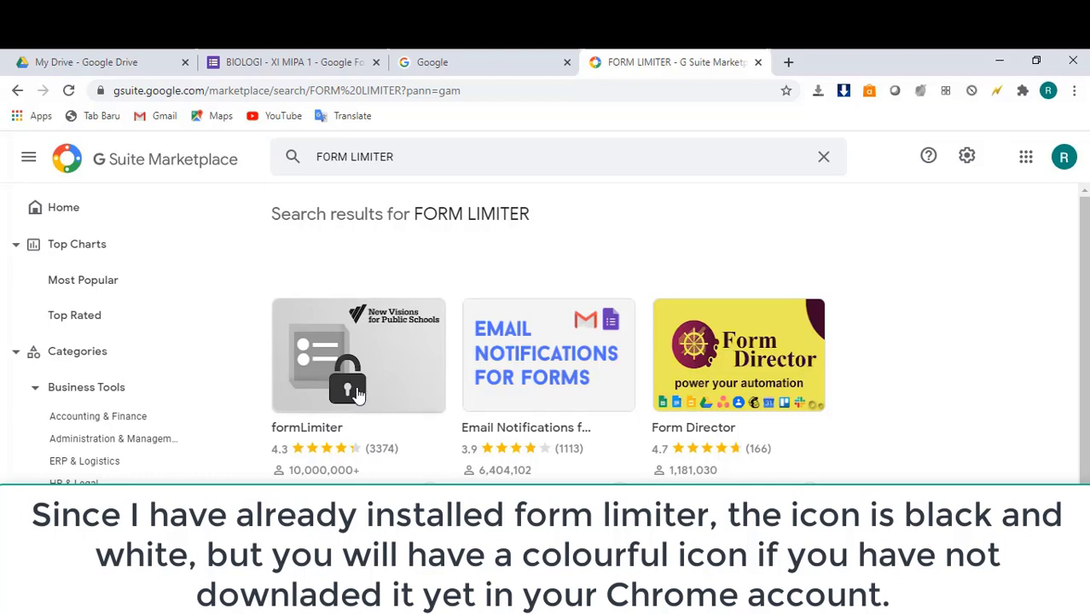
Return to the BIOLOGI - XI MIPA 1 form and start a formLimiter limit of type date and time
{"action": "left_click", "coordinate": [315, 66]}
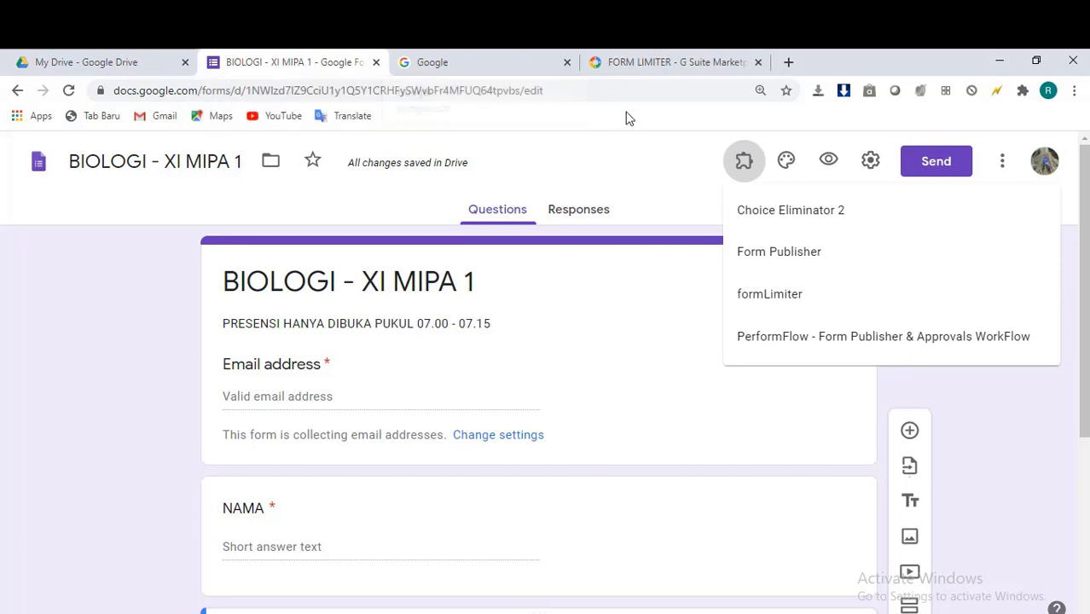
{"action": "left_click", "coordinate": [669, 184]}
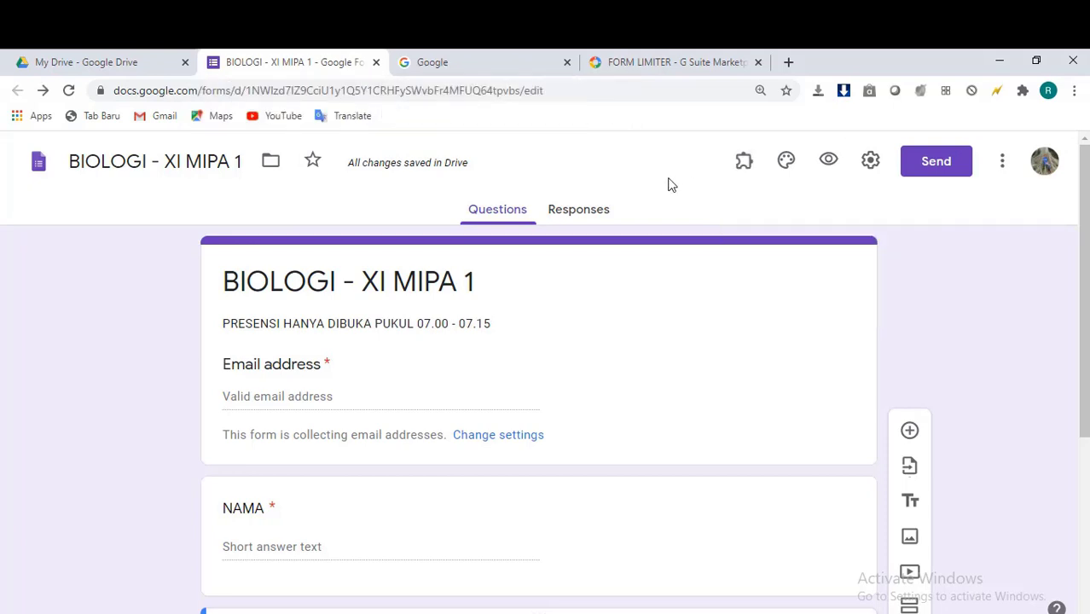
{"action": "left_click", "coordinate": [746, 167]}
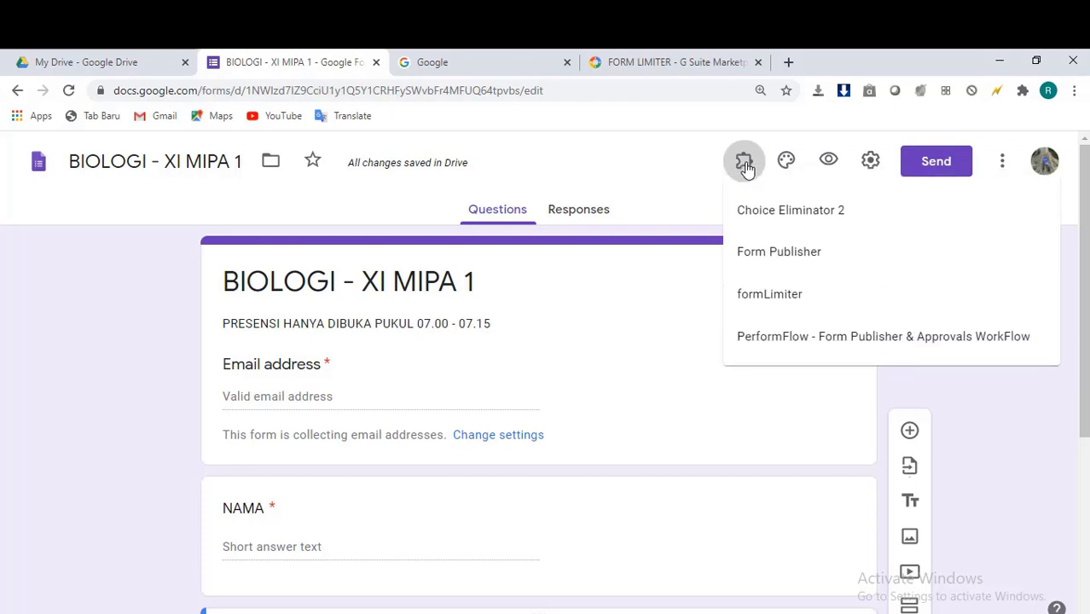
{"action": "left_click", "coordinate": [765, 295]}
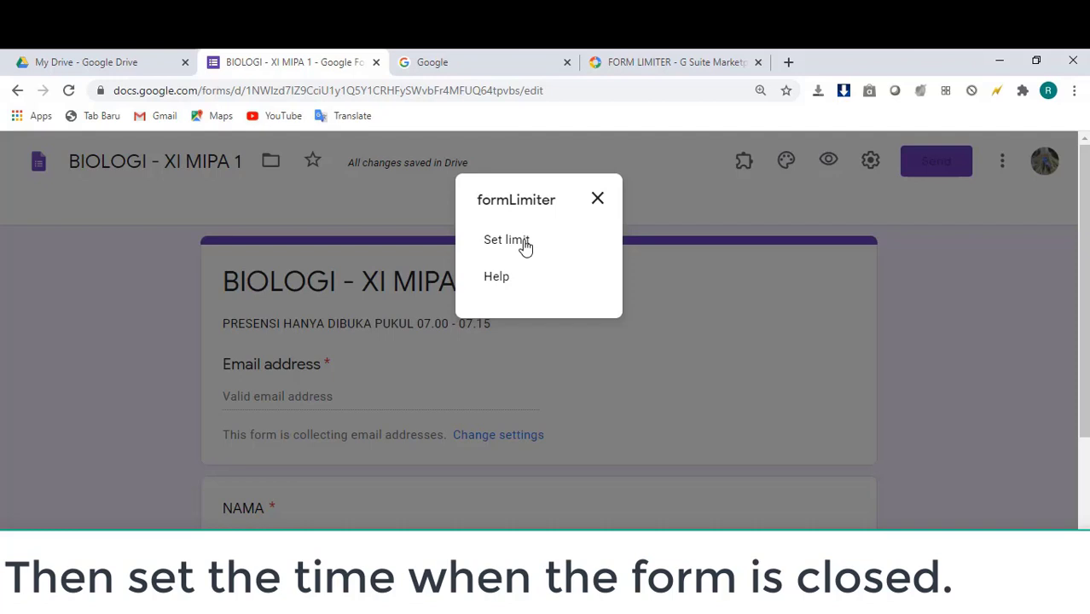
{"action": "left_click", "coordinate": [507, 241]}
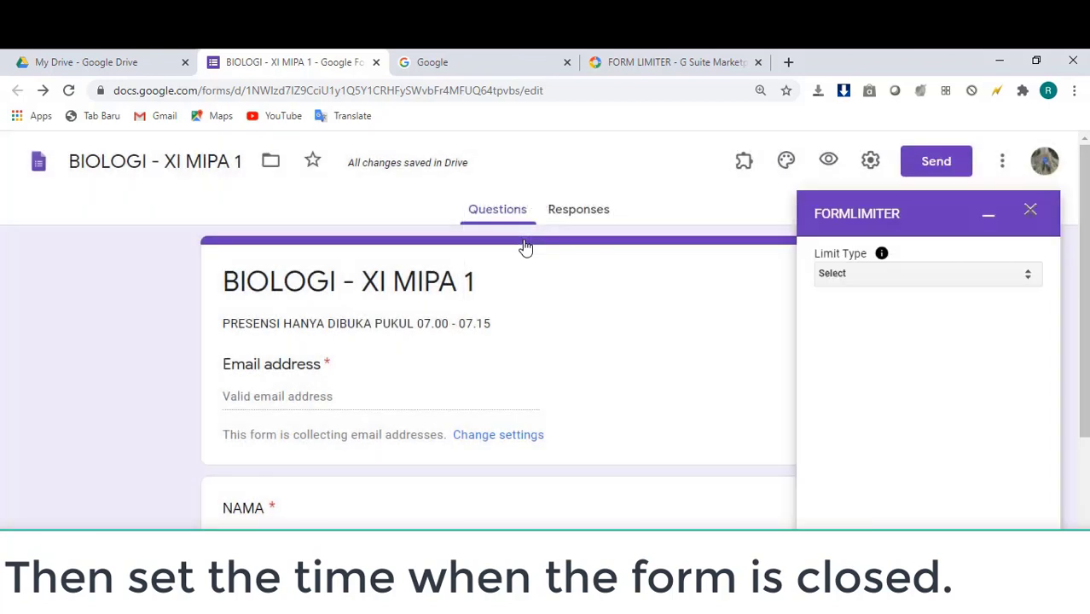
{"action": "left_click", "coordinate": [882, 276]}
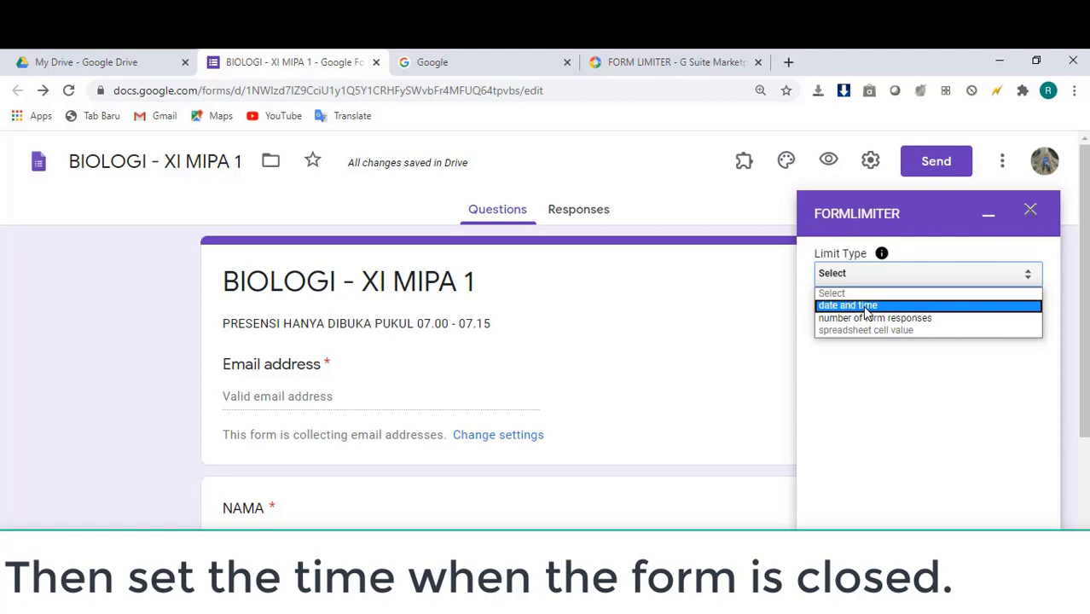
{"action": "left_click", "coordinate": [866, 307]}
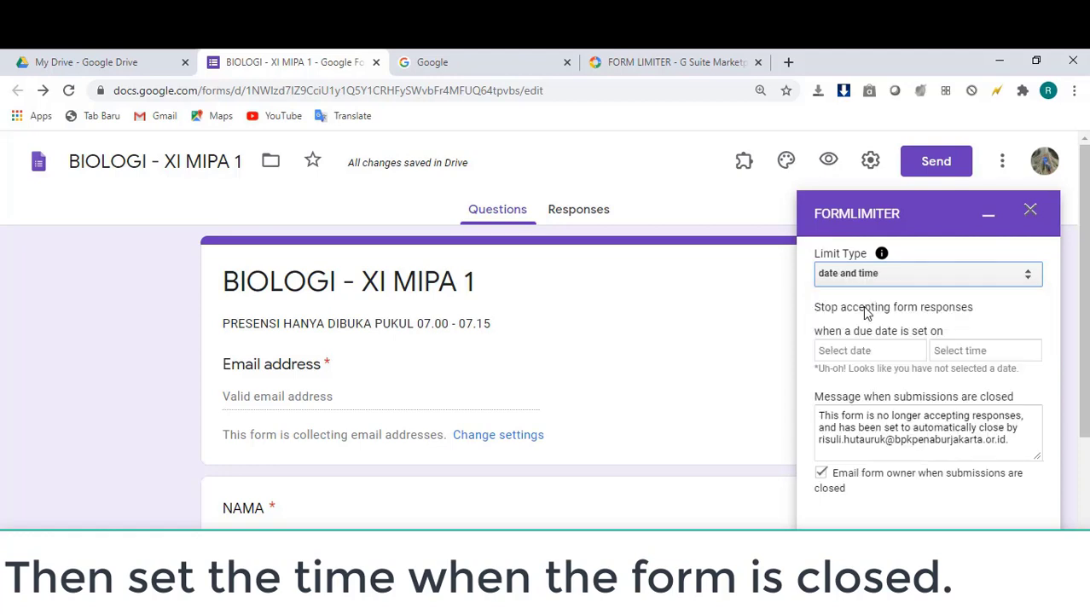
Set the form to stop accepting responses on 07/13/2020 at 7:15 AM, save the limit and close formLimiter
{"action": "left_click", "coordinate": [853, 355]}
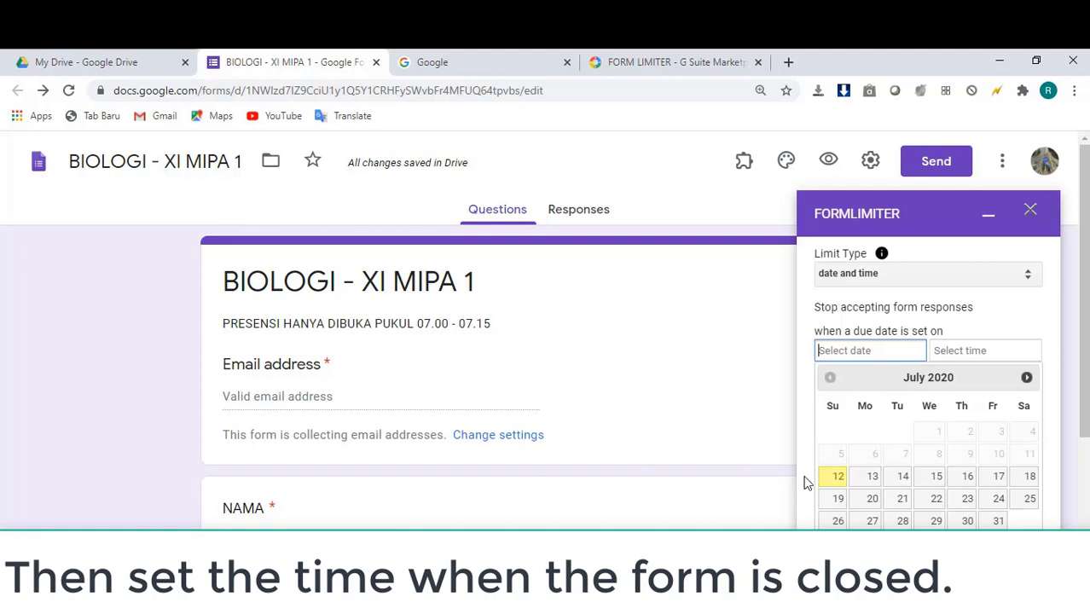
{"action": "left_click", "coordinate": [873, 476]}
{"action": "left_click", "coordinate": [975, 352]}
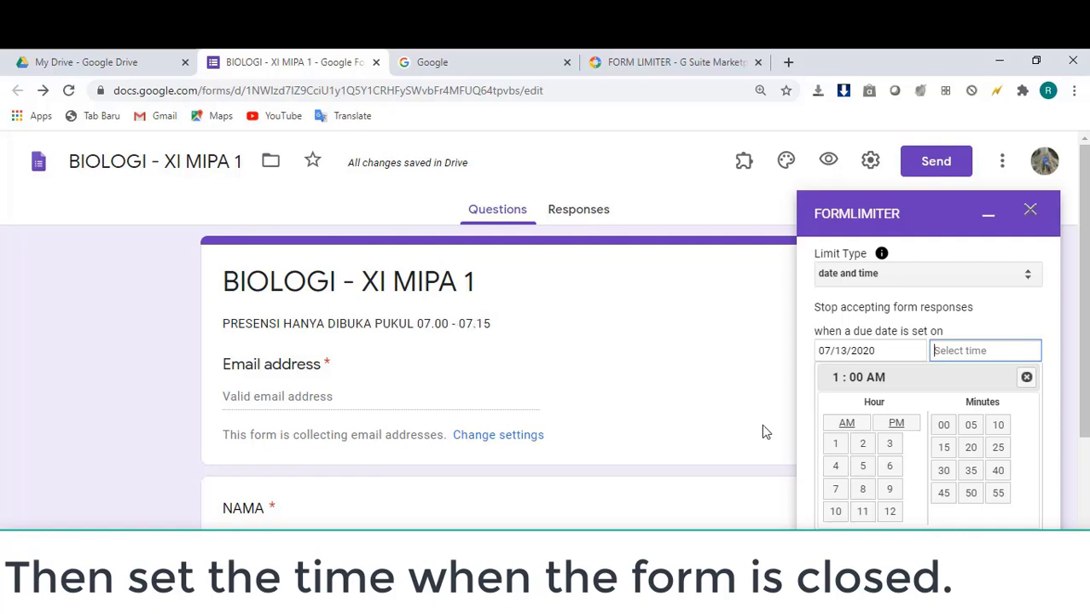
{"action": "left_click", "coordinate": [835, 490]}
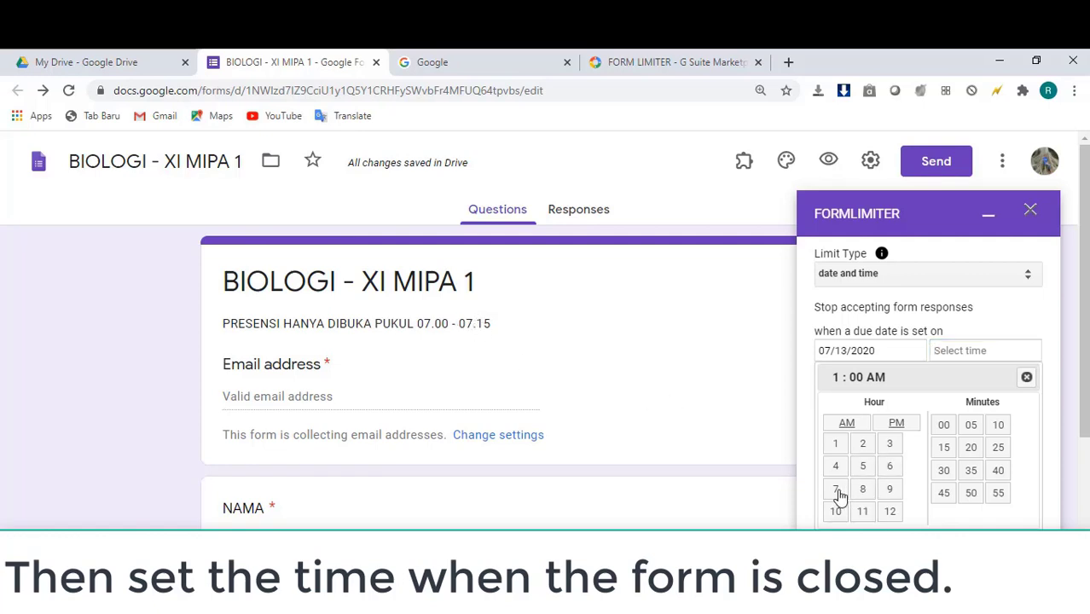
{"action": "left_click", "coordinate": [944, 454]}
{"action": "scroll", "coordinate": [880, 402], "scroll_direction": "down", "scroll_amount": 3}
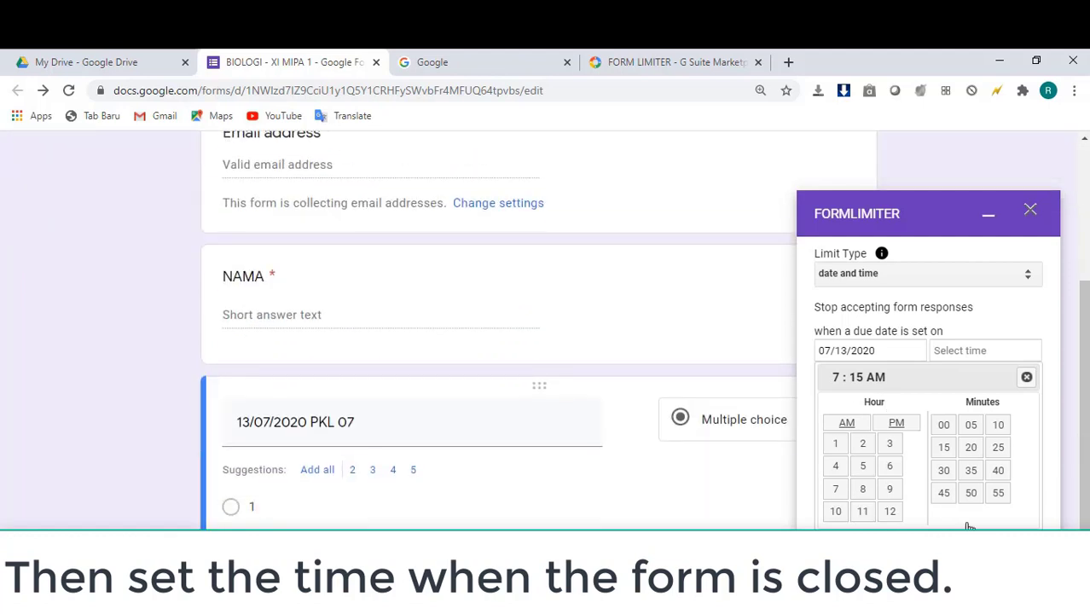
{"action": "key", "text": "Return"}
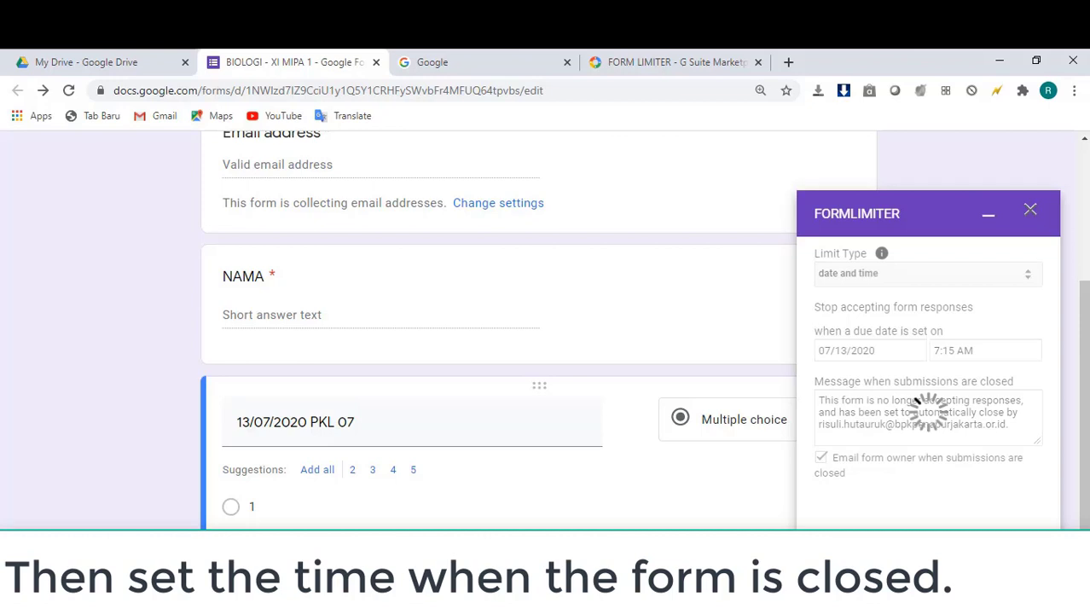
{"action": "left_click", "coordinate": [1030, 213]}
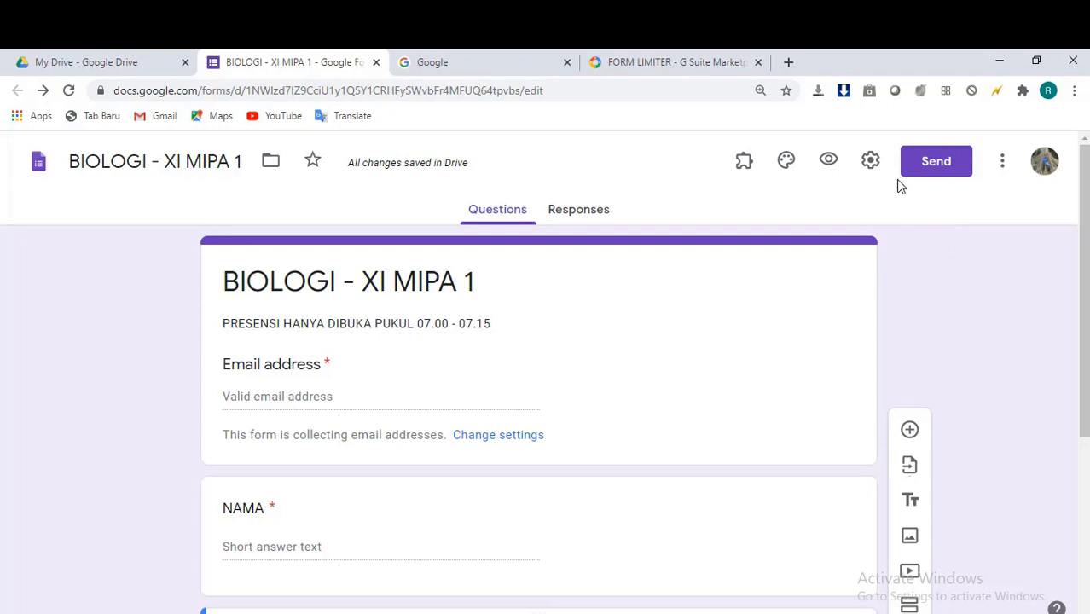
Copy the form's full share link from the send options, leaving the URL unshortened
{"action": "left_click", "coordinate": [932, 170]}
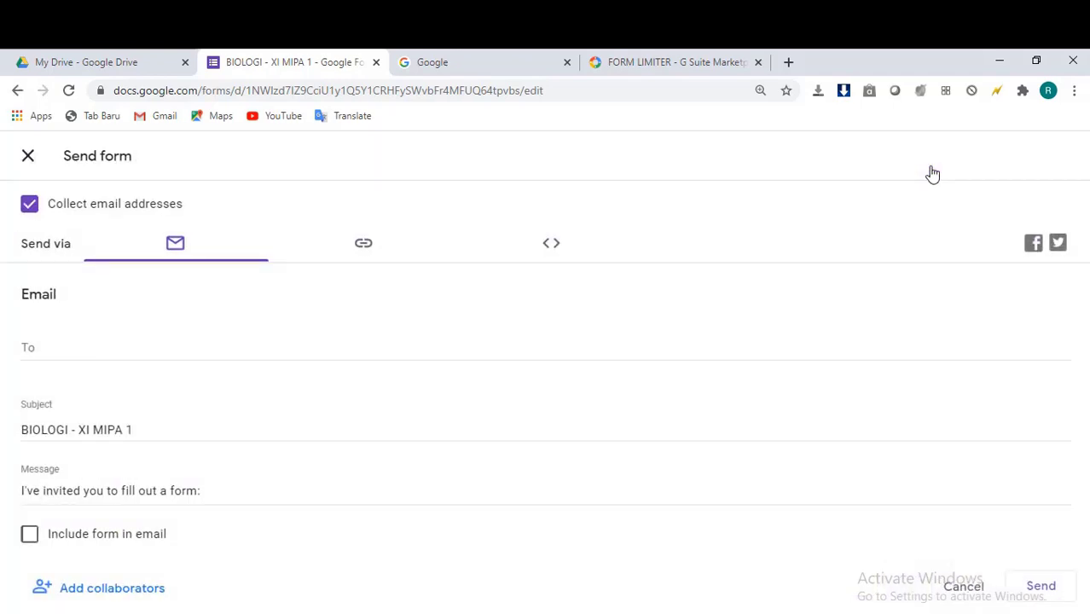
{"action": "left_click", "coordinate": [365, 246]}
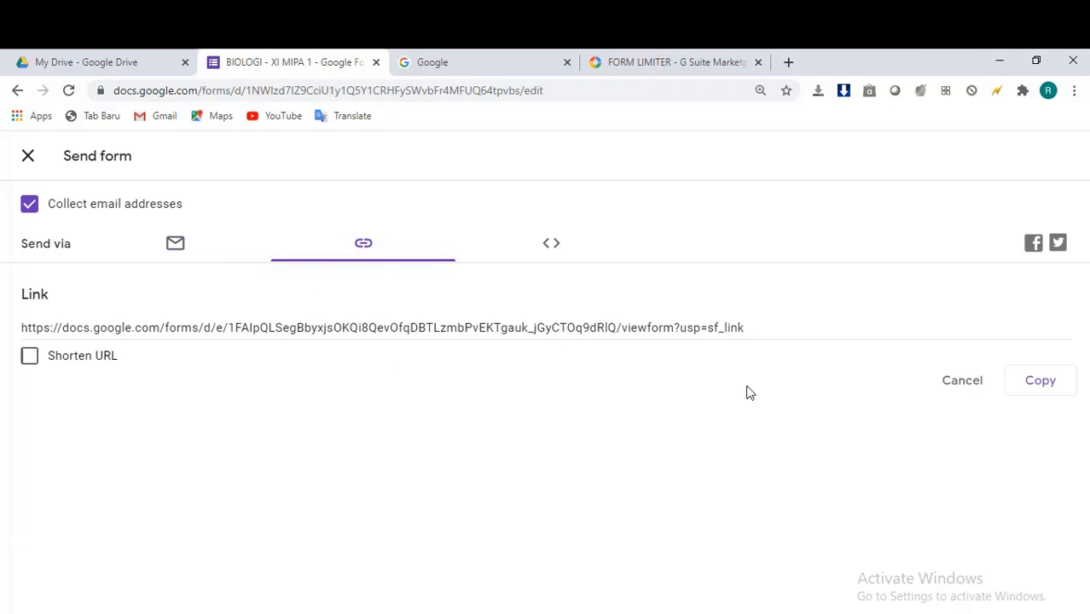
{"action": "left_click", "coordinate": [1039, 382]}
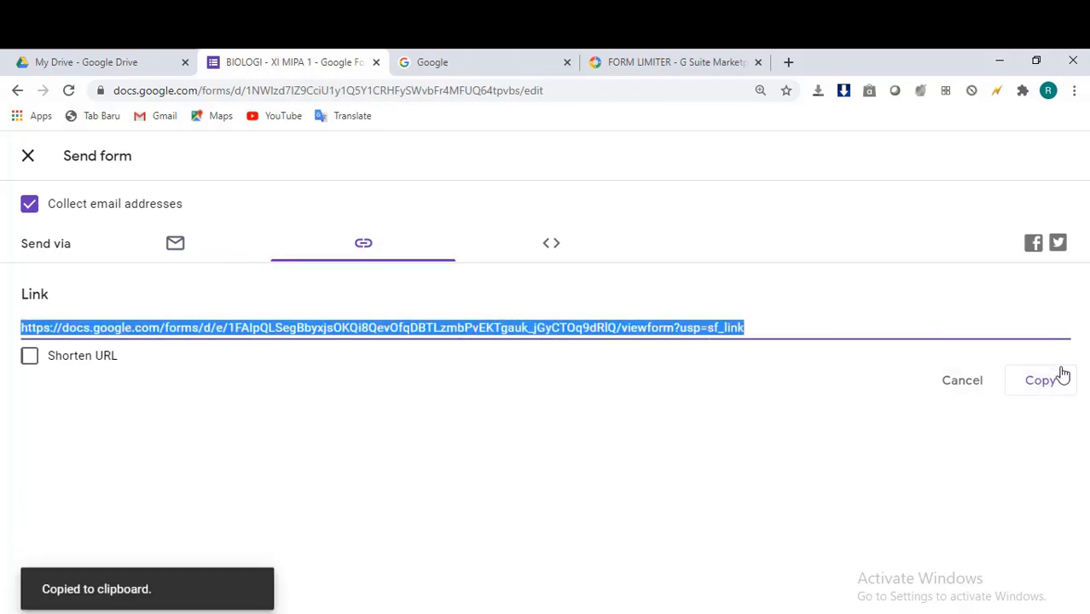
{"action": "left_click", "coordinate": [1048, 384]}
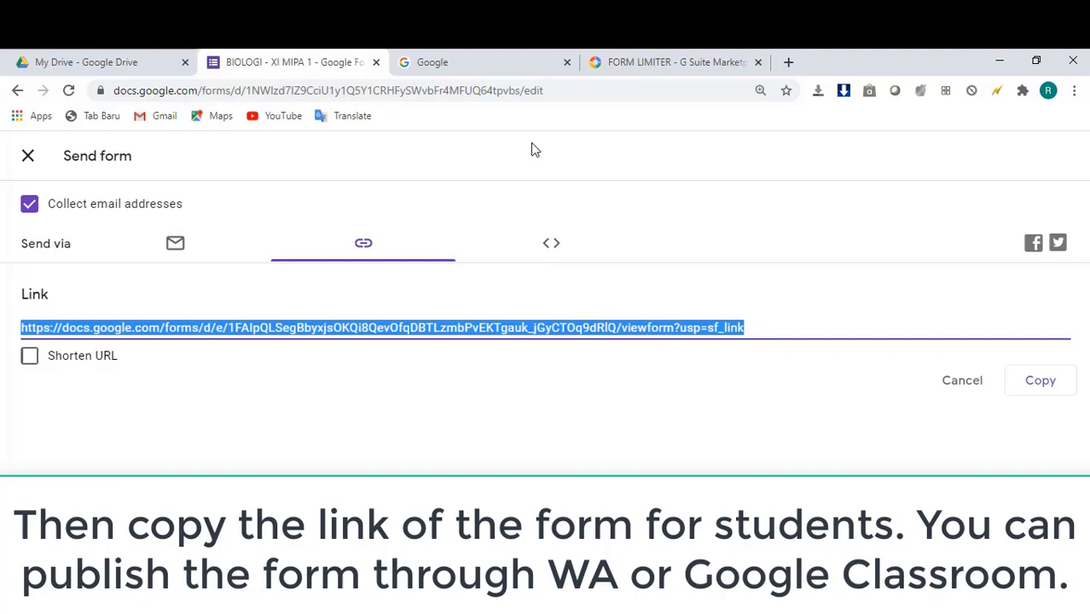
Close the old Google and marketplace tabs and open Google Classroom from the Google apps in a new tab
{"action": "left_click", "coordinate": [567, 62]}
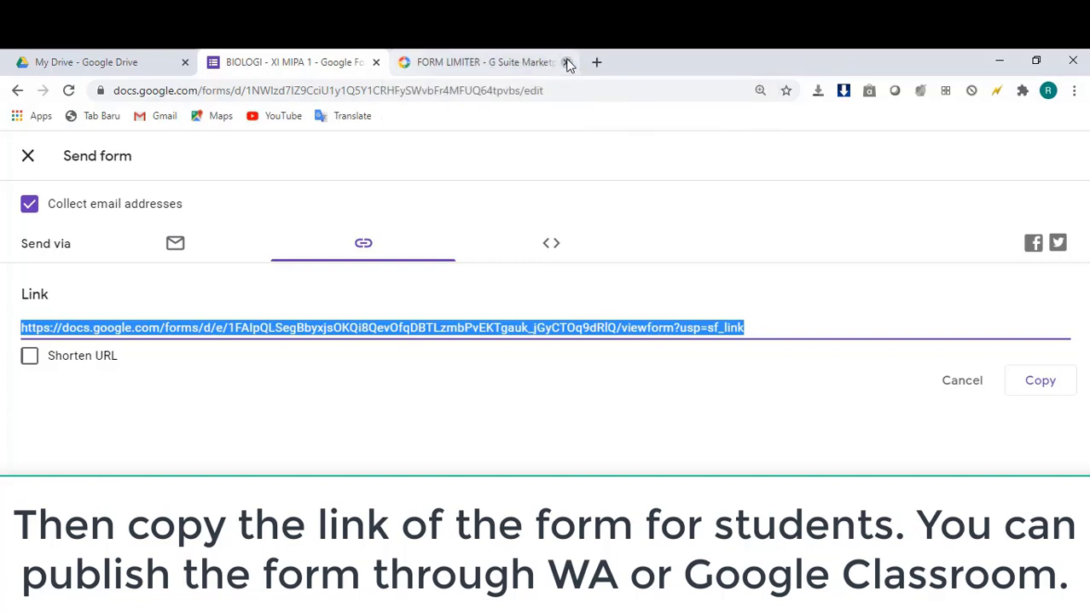
{"action": "left_click", "coordinate": [567, 62]}
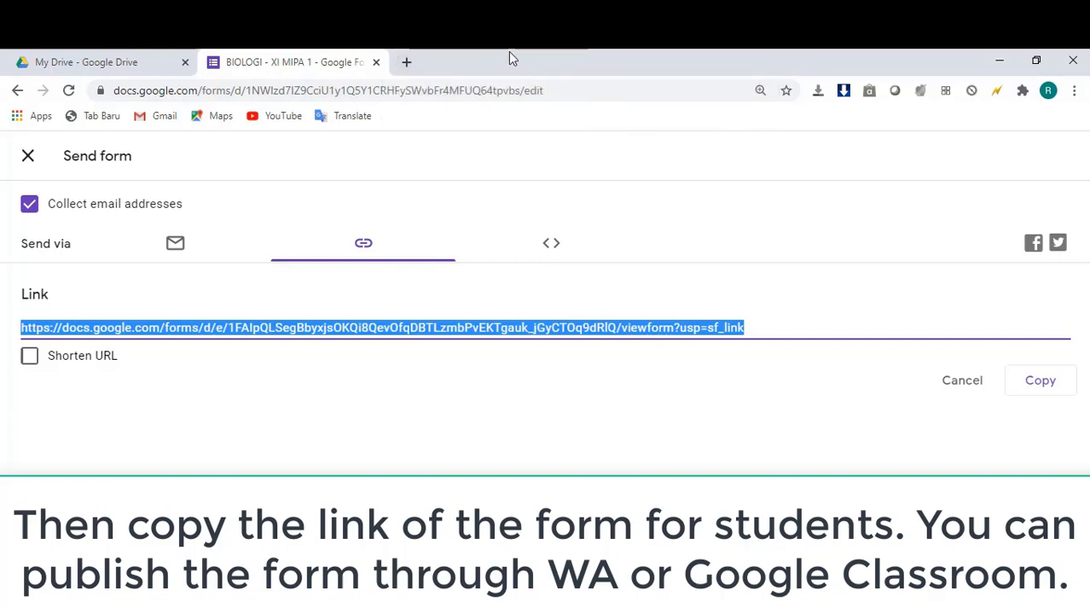
{"action": "left_click", "coordinate": [408, 62]}
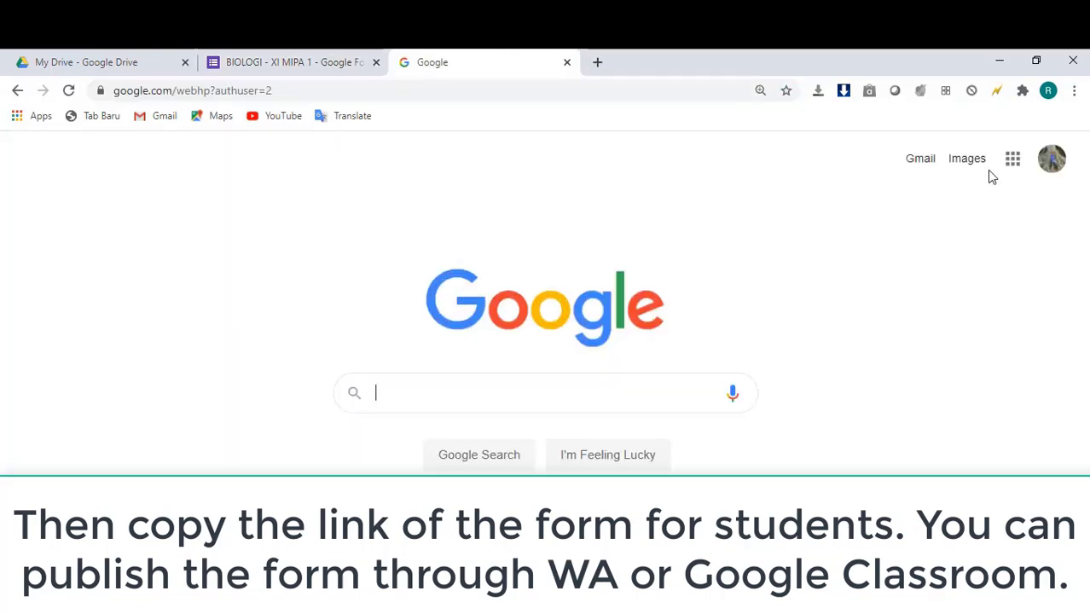
{"action": "left_click", "coordinate": [1013, 162]}
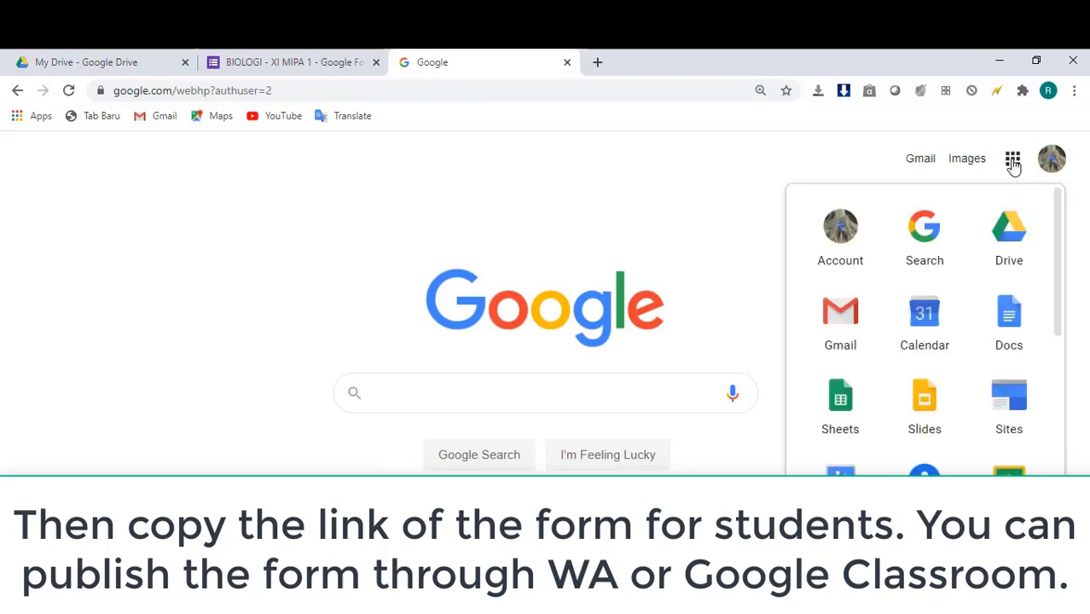
{"action": "left_click", "coordinate": [1009, 468]}
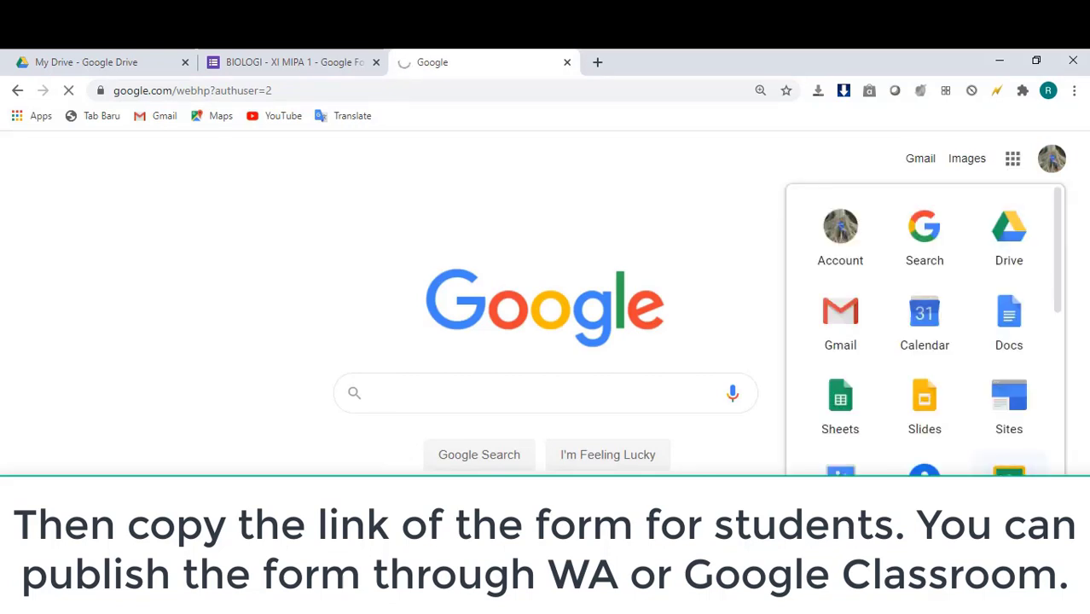
Create an assignment titled PRESENSI BIOLOGI XI MIPA 1 in the classwork of the RS AU KL TN class
{"action": "scroll", "coordinate": [813, 457], "scroll_direction": "down", "scroll_amount": 3}
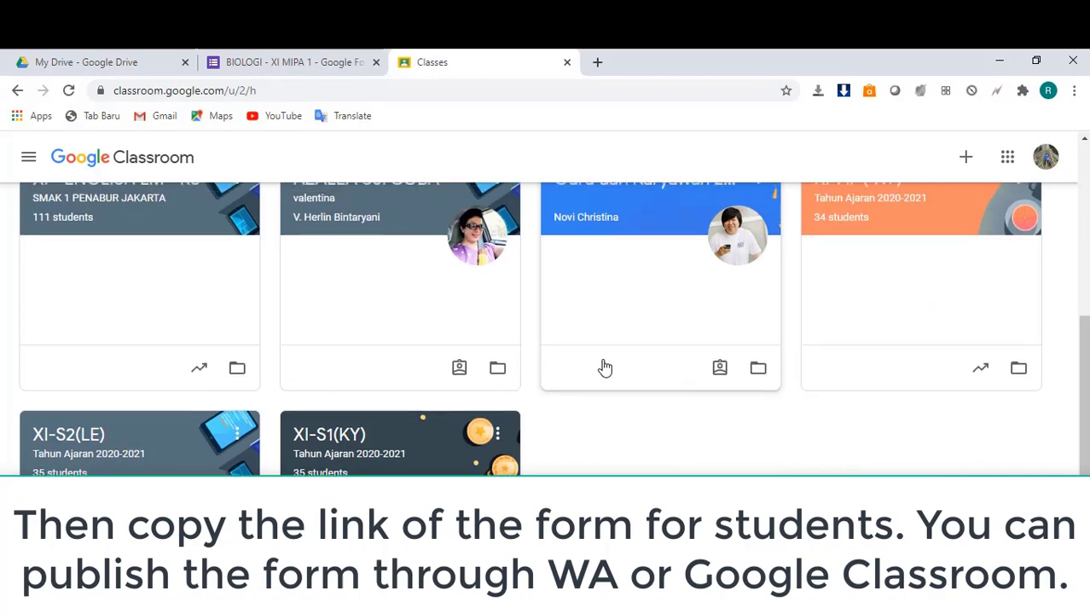
{"action": "scroll", "coordinate": [604, 366], "scroll_direction": "up", "scroll_amount": 3}
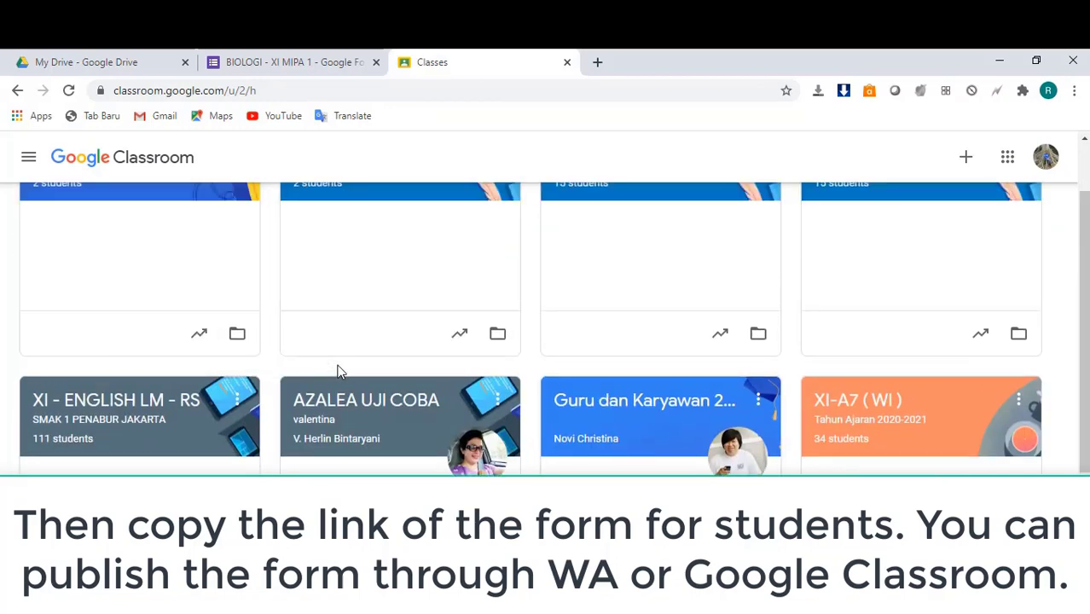
{"action": "scroll", "coordinate": [346, 431], "scroll_direction": "up", "scroll_amount": 1}
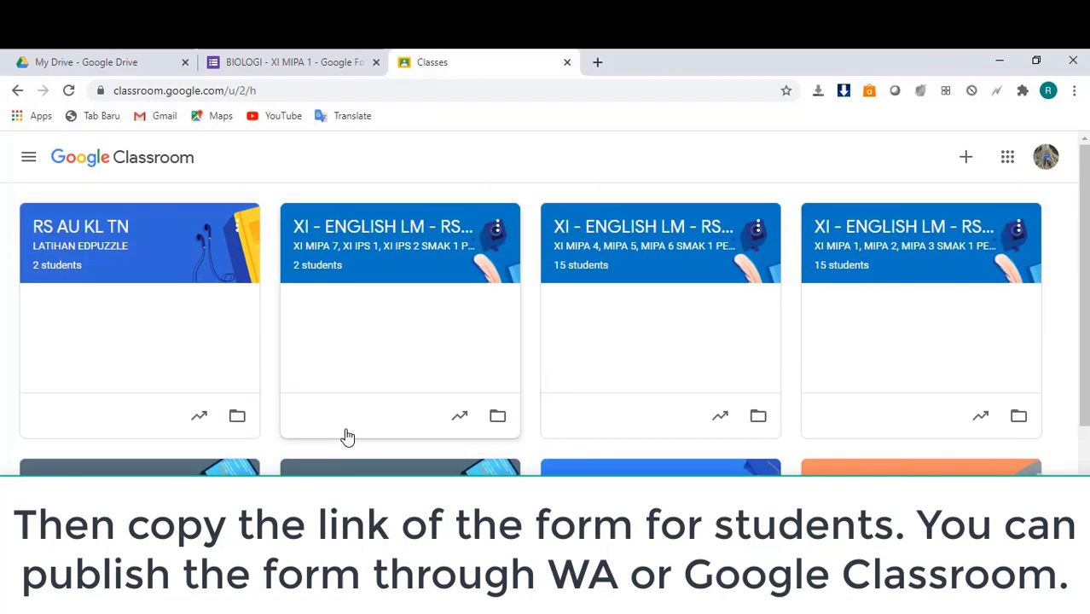
{"action": "left_click", "coordinate": [74, 235]}
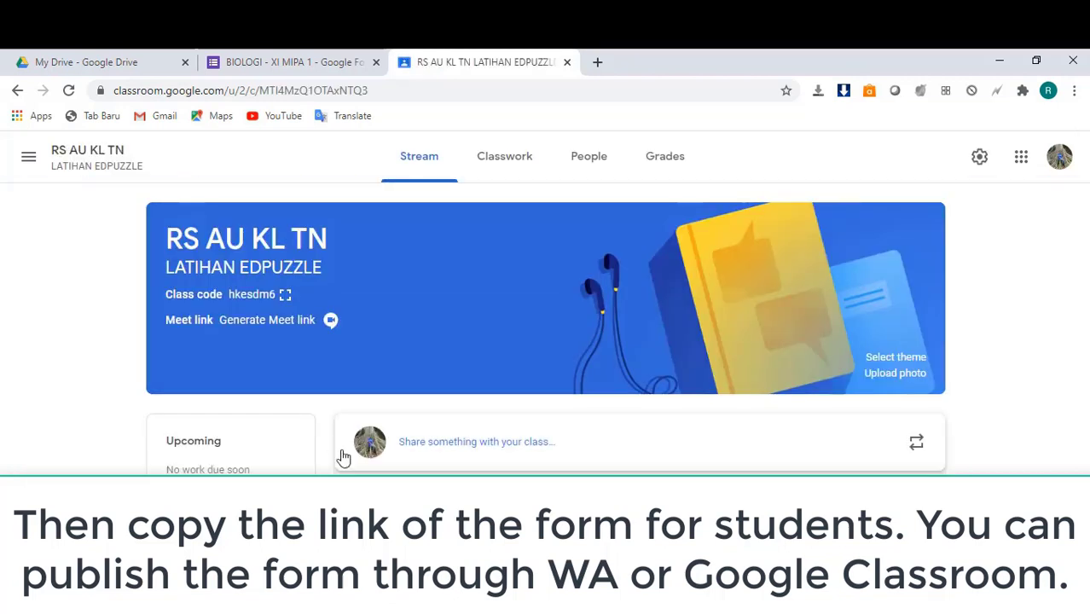
{"action": "left_click", "coordinate": [502, 168]}
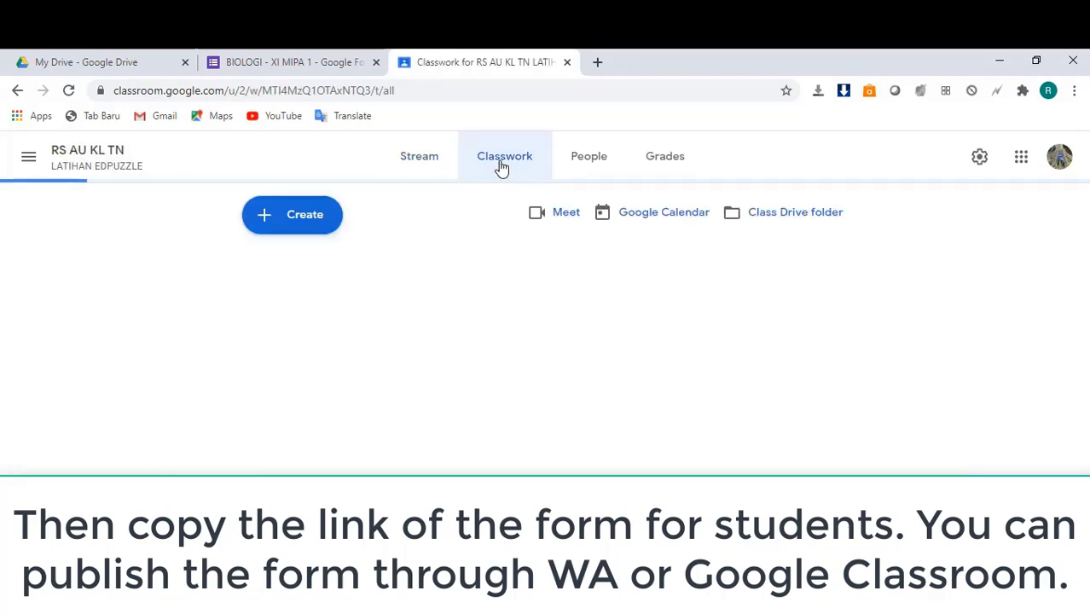
{"action": "left_click", "coordinate": [319, 218]}
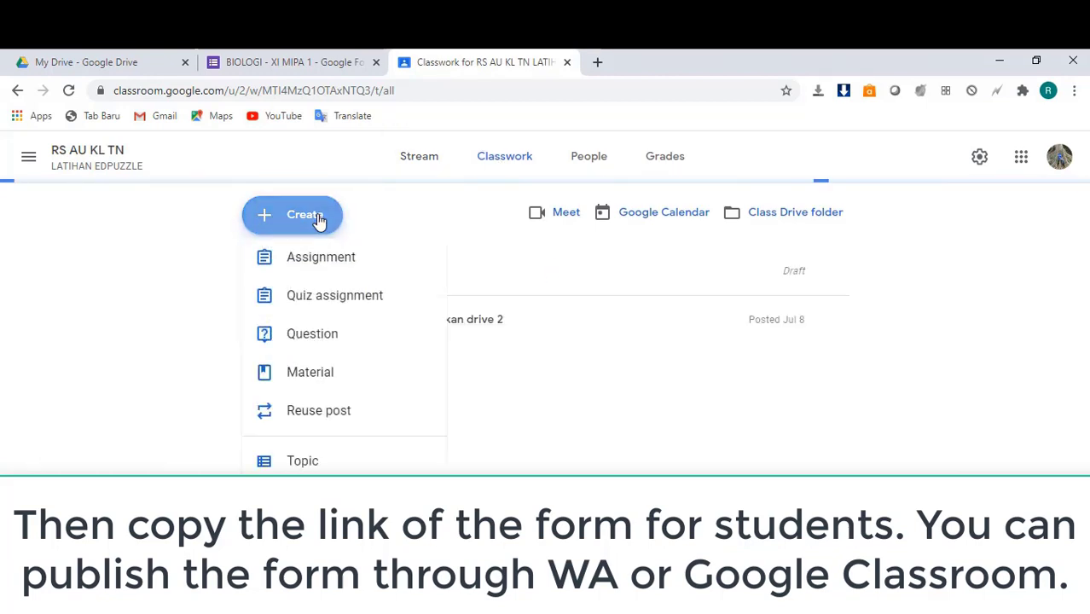
{"action": "left_click", "coordinate": [305, 281]}
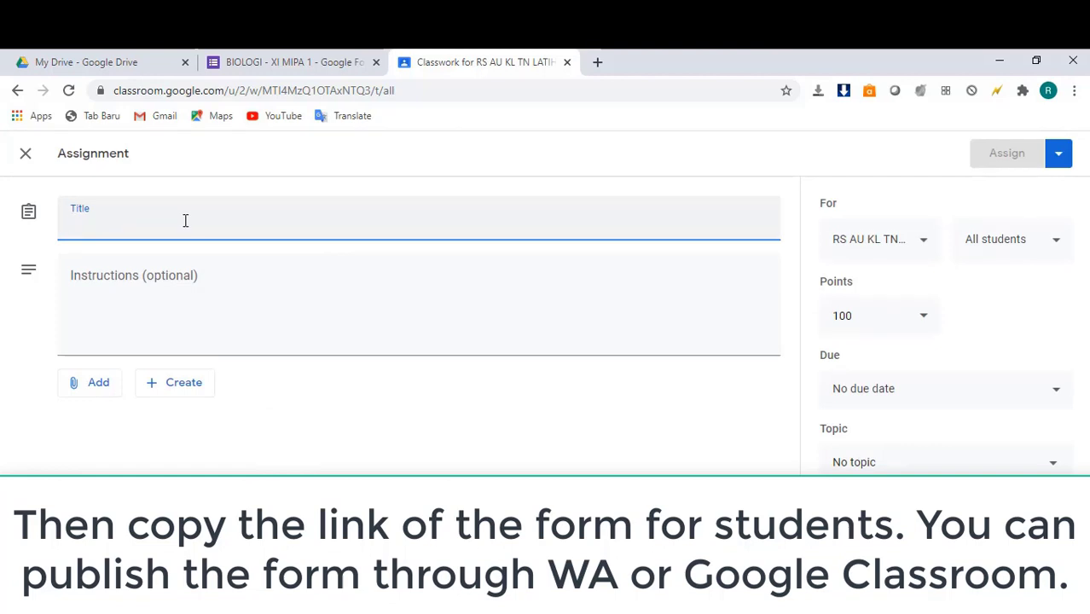
{"action": "type", "text": "PRESENSI"}
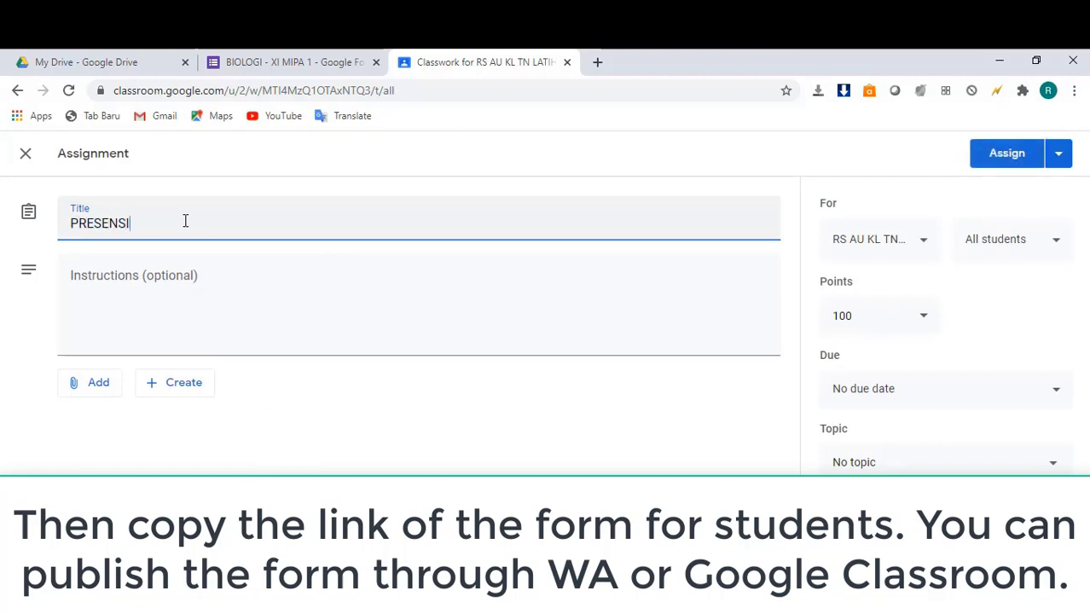
{"action": "type", "text": " BIOLOGI XI MIPA 1"}
Enter the first instruction of the assignment as "1.SILAKAN DIISI PUKUL 07.00-07.15 SETIAP PERTEMUAN."
{"action": "left_click", "coordinate": [76, 278]}
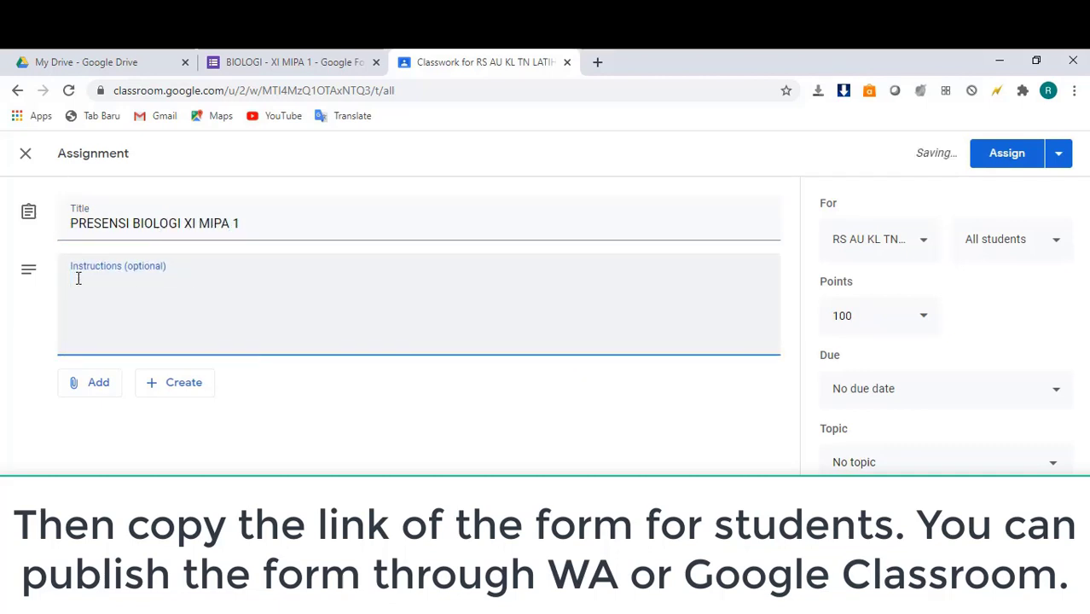
{"action": "type", "text": "SILA"}
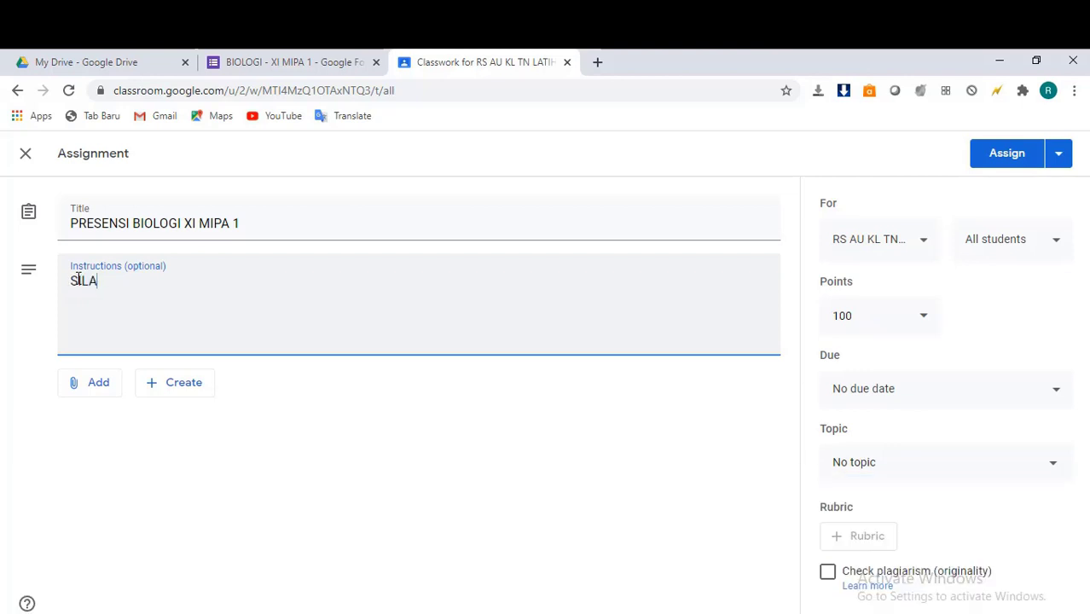
{"action": "type", "text": "KAN DIIS"}
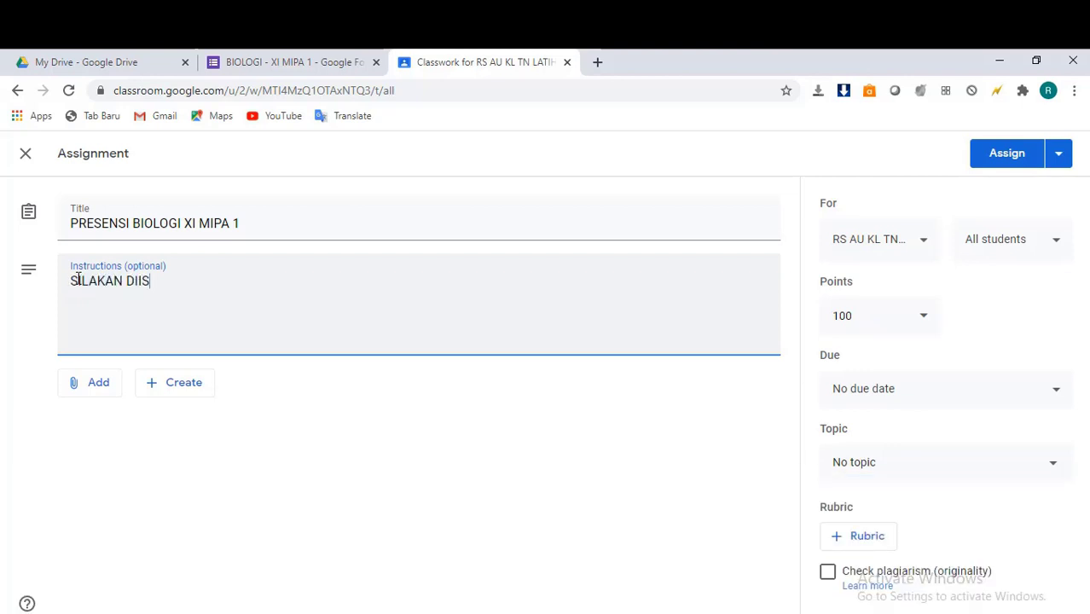
{"action": "type", "text": "I PUKUL "}
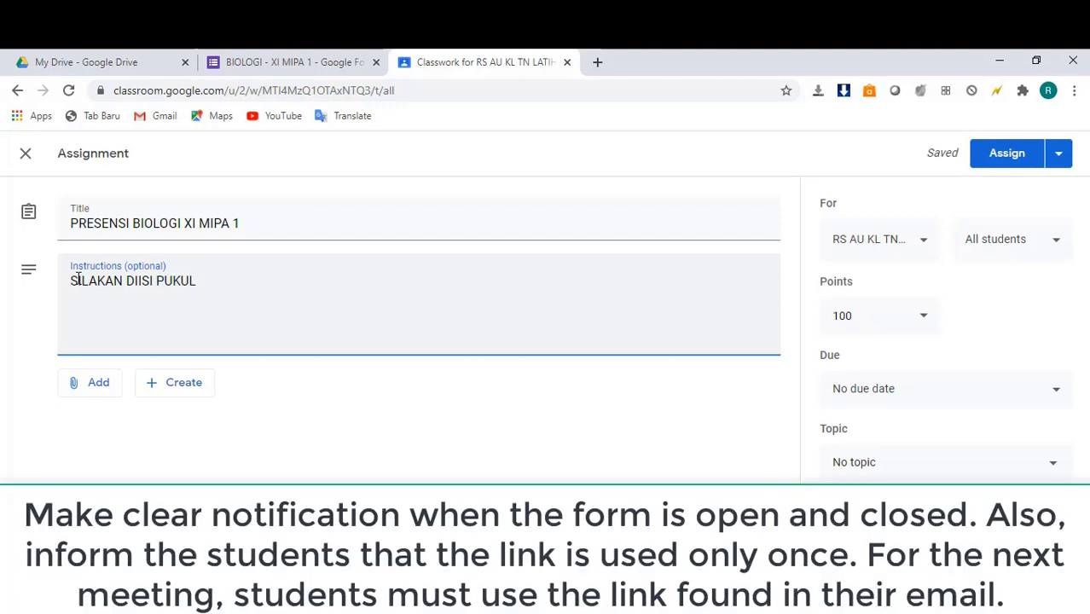
{"action": "type", "text": "07.00-0"}
{"action": "type", "text": "7.13 P"}
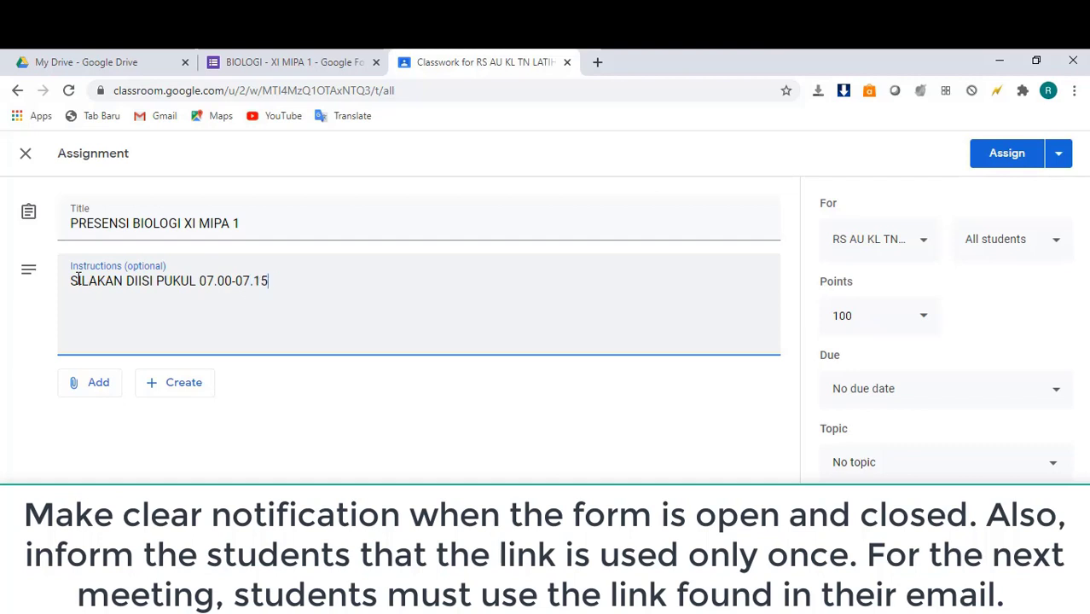
{"action": "type", "text": " SETIAP PERTEMU"}
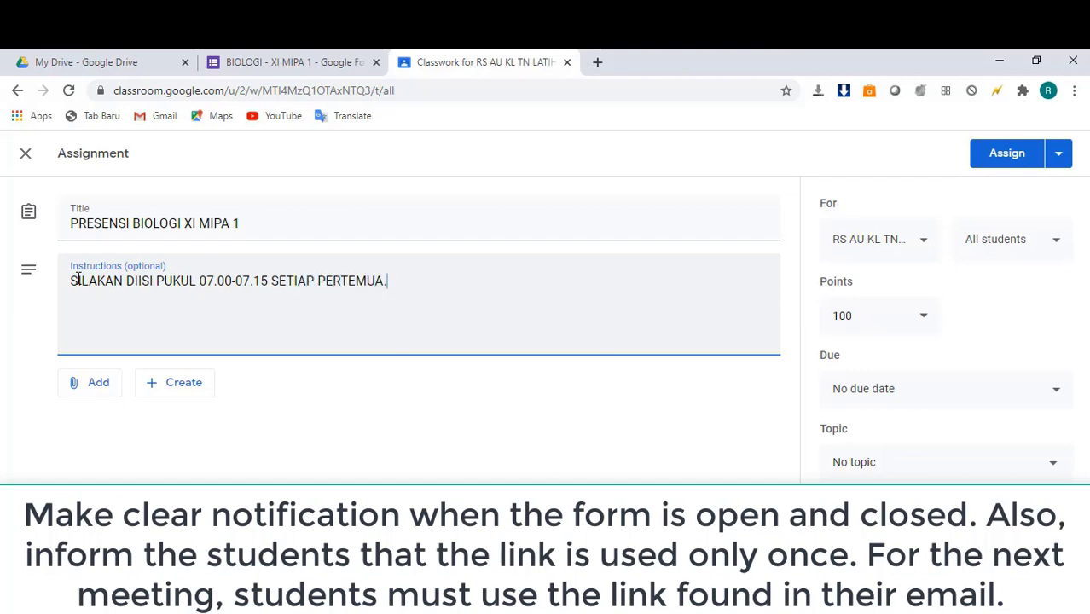
{"action": "type", "text": "AN."}
{"action": "left_click", "coordinate": [70, 282]}
{"action": "type", "text": "1."}
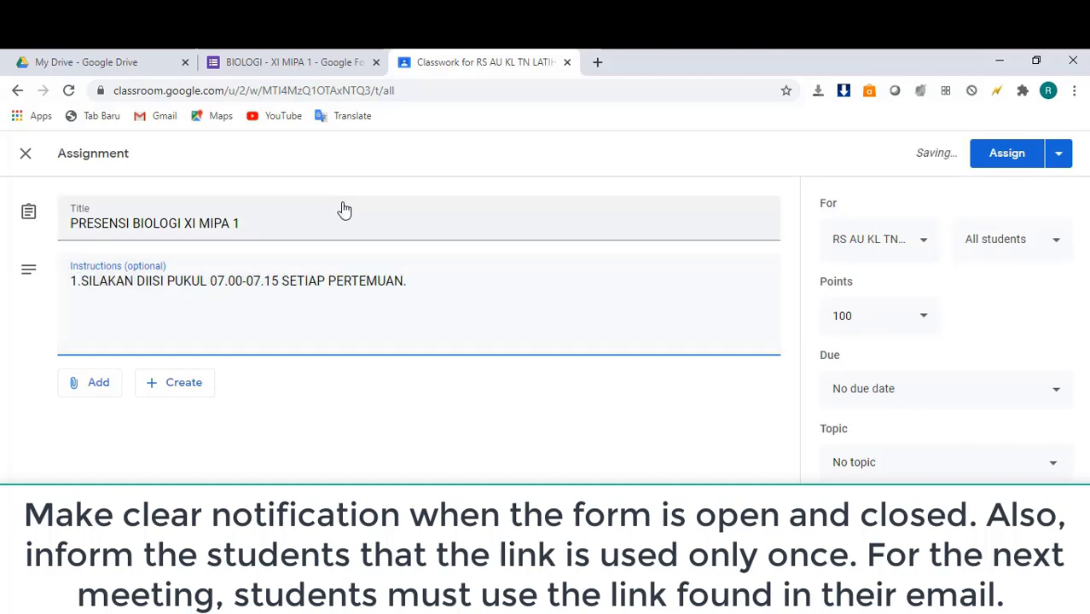
Add the second instruction line "2. LINK BERIKUT HANYA BERLAKU UNTUK PERTEMUAN PERTAMA"
{"action": "left_click", "coordinate": [411, 280]}
{"action": "key", "text": "Return"}
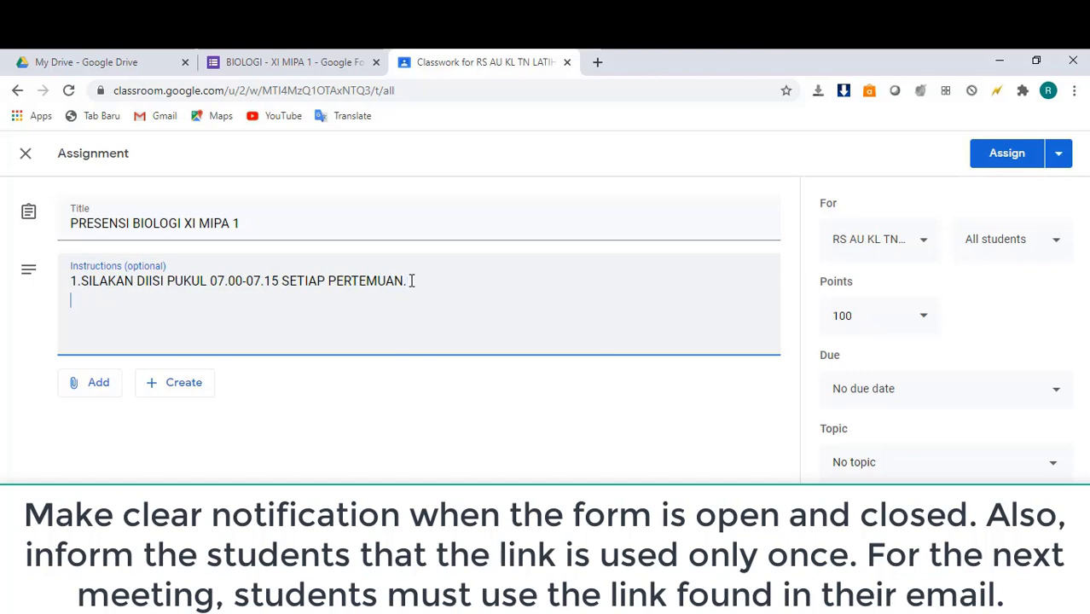
{"action": "type", "text": "2. LINK BERIKUT "}
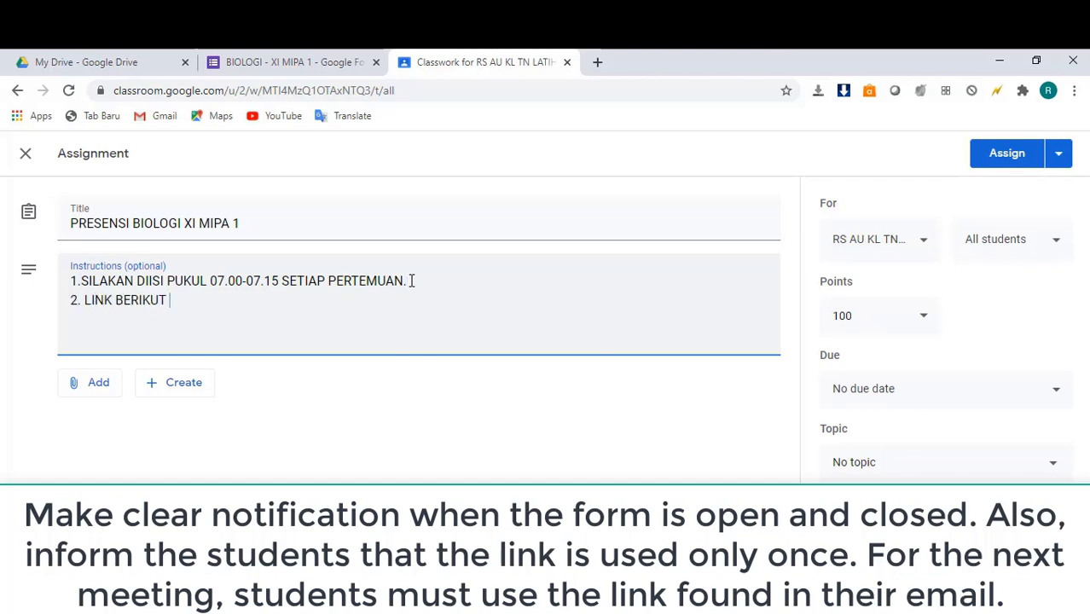
{"action": "type", "text": "HANYA BERLAK"}
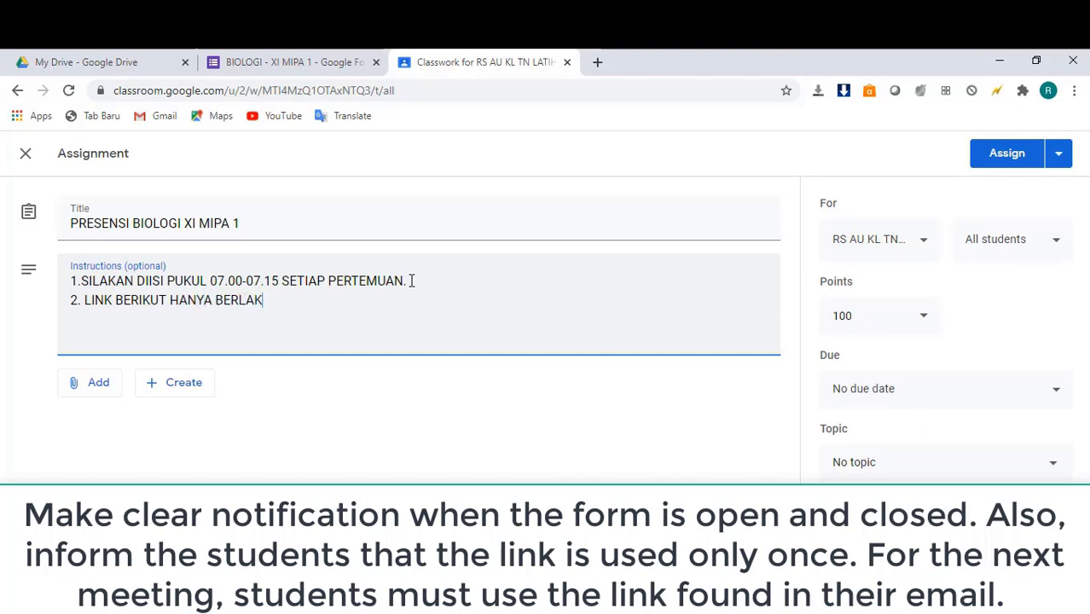
{"action": "type", "text": "U UNTUK PERT"}
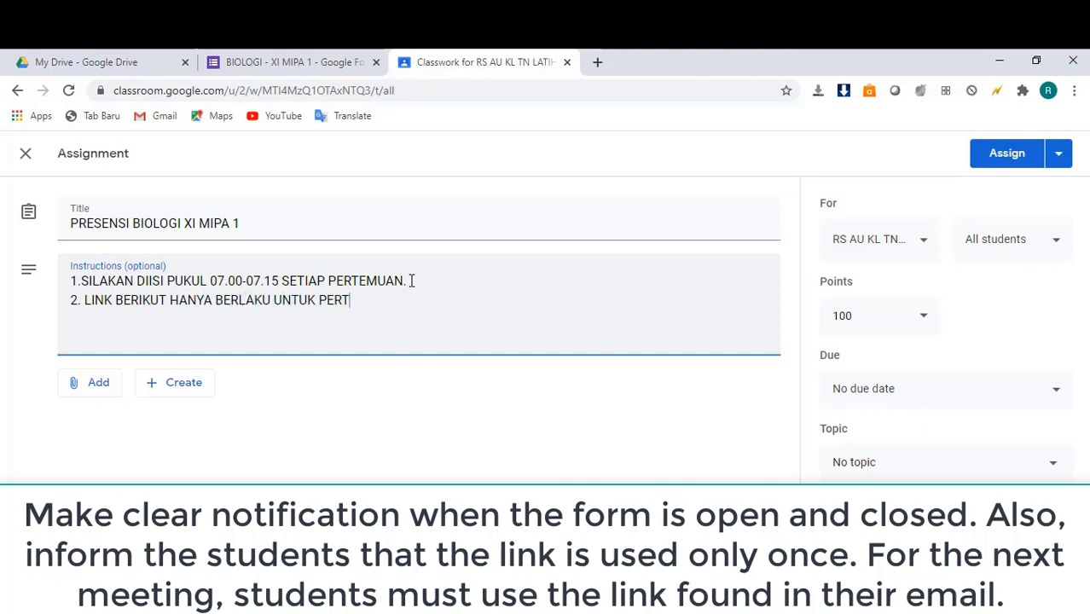
{"action": "type", "text": "EMUAN PERTAMA"}
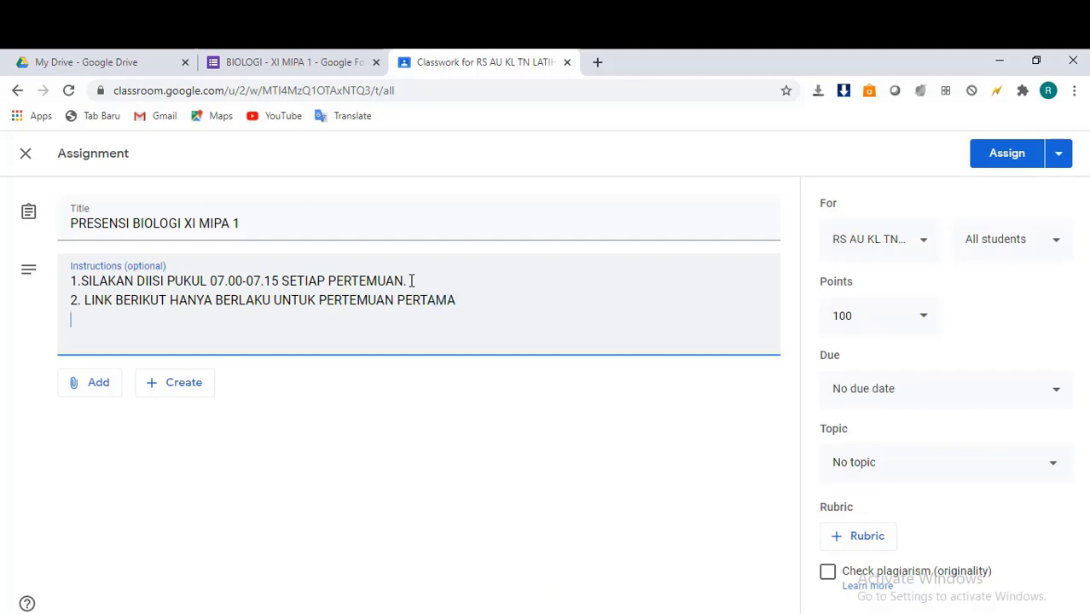
Add the third instruction line "3. PERTEMUAN KEDUA DAN BERIKUTNYA HARUS MEMAKAI LINK EDIT RESPONSE DI EMAIL KALIAN"
{"action": "type", "text": "3. PERTEMUAN KEDI"}
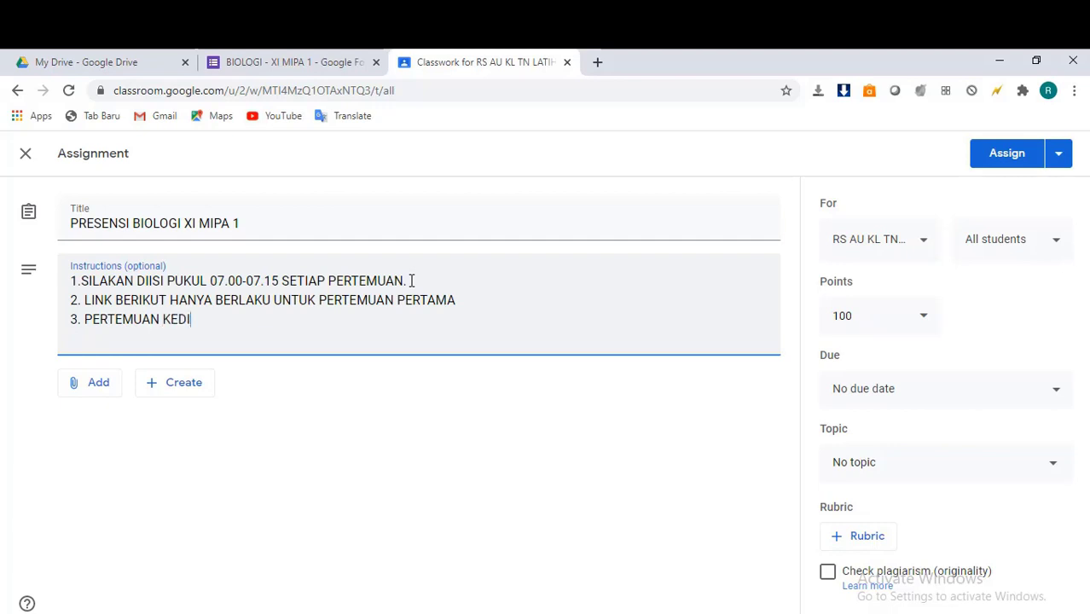
{"action": "key", "text": "BackSpace"}
{"action": "type", "text": "UA DAN BERIK"}
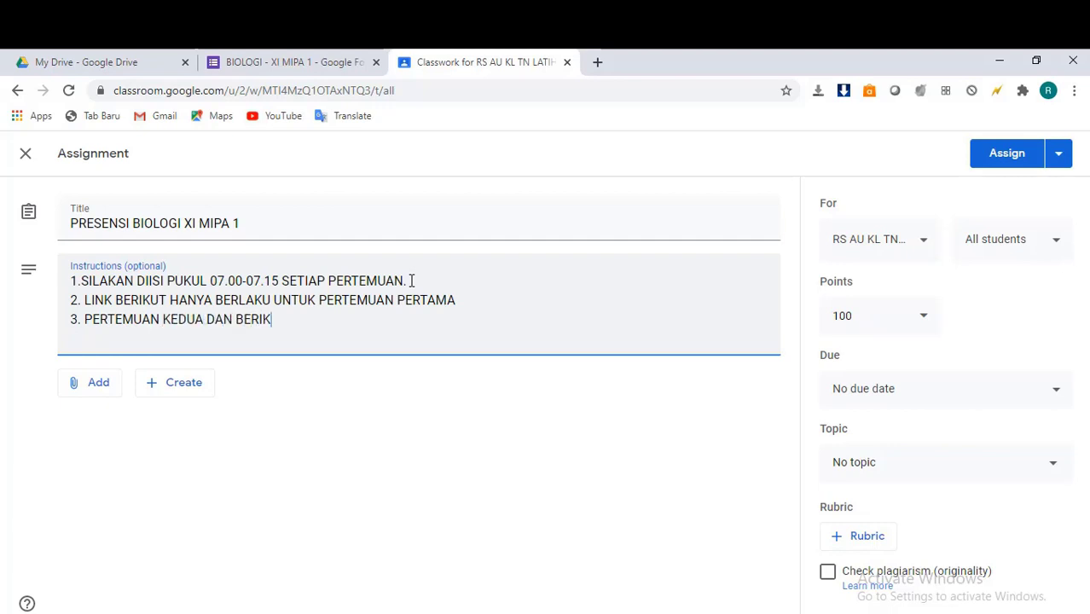
{"action": "type", "text": "UTNYA HARUS"}
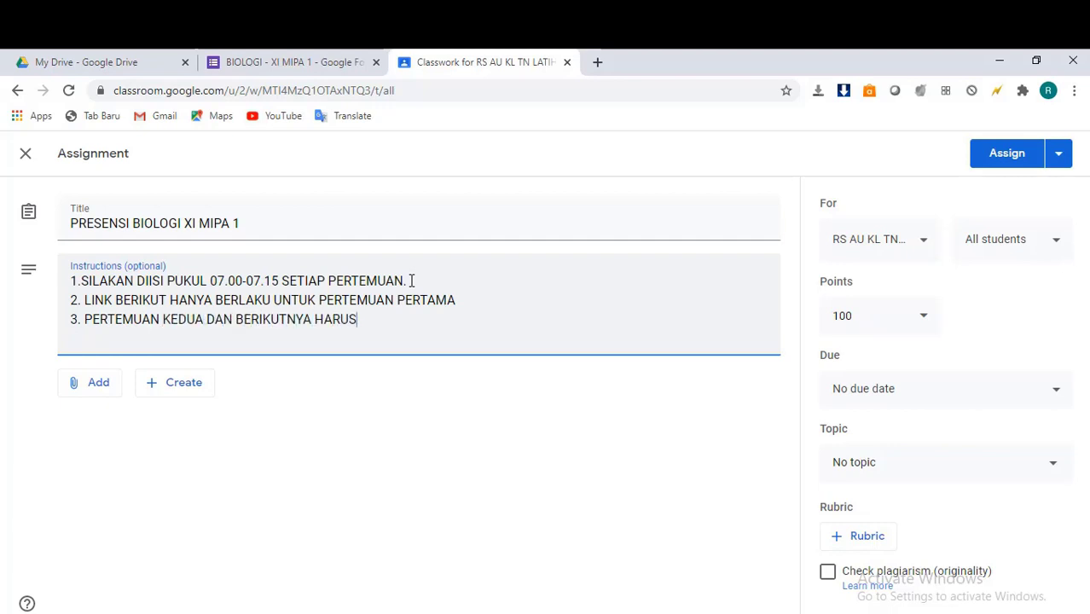
{"action": "type", "text": " MEMAKAI LI"}
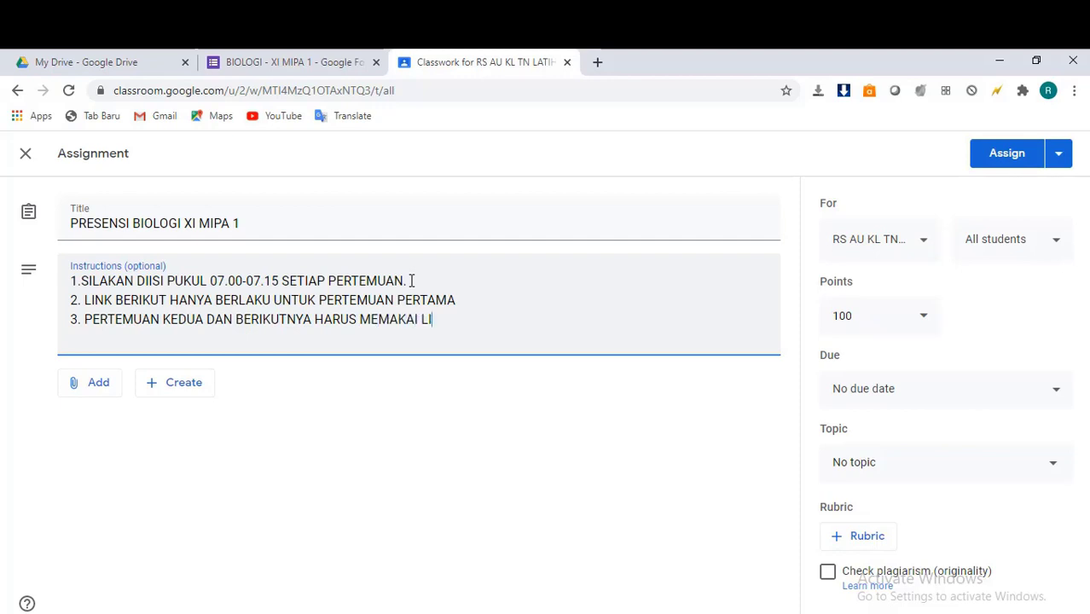
{"action": "type", "text": "NK EDIT RESPO"}
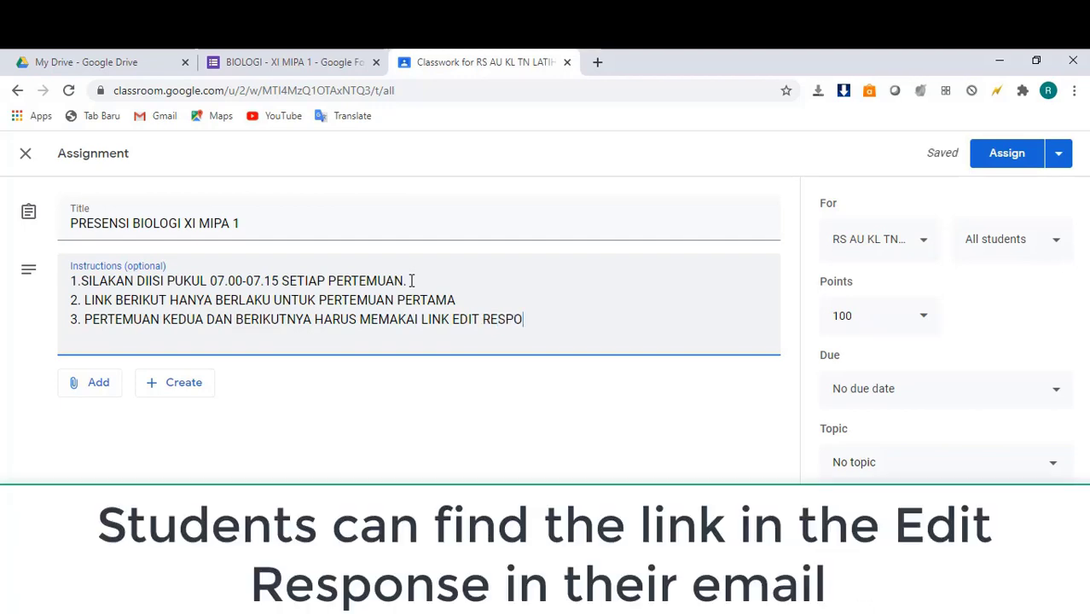
{"action": "type", "text": "NSE DI EMA"}
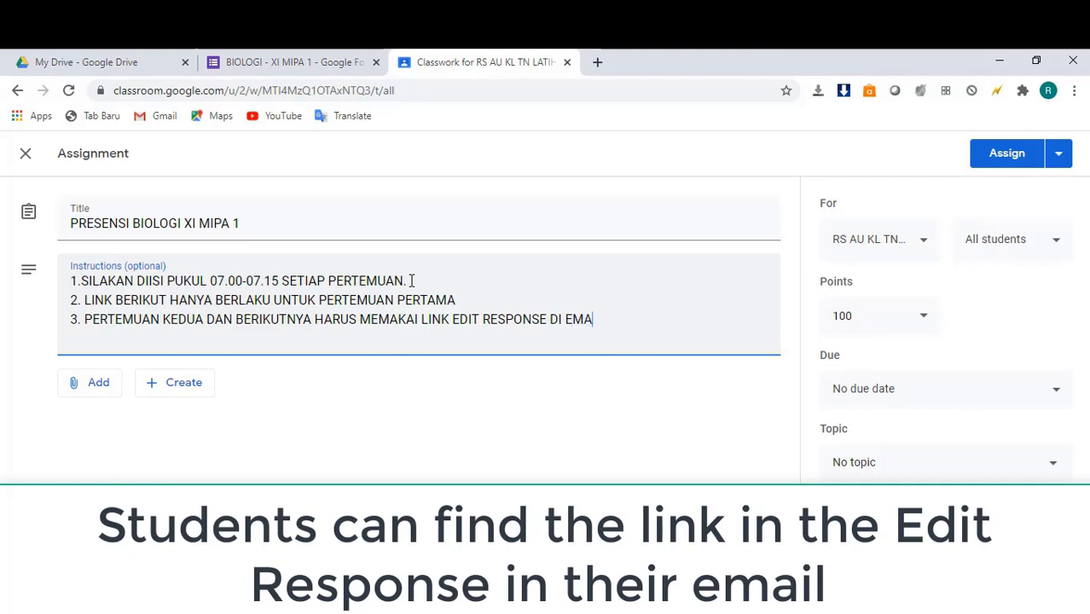
{"action": "type", "text": "IL KALIAN"}
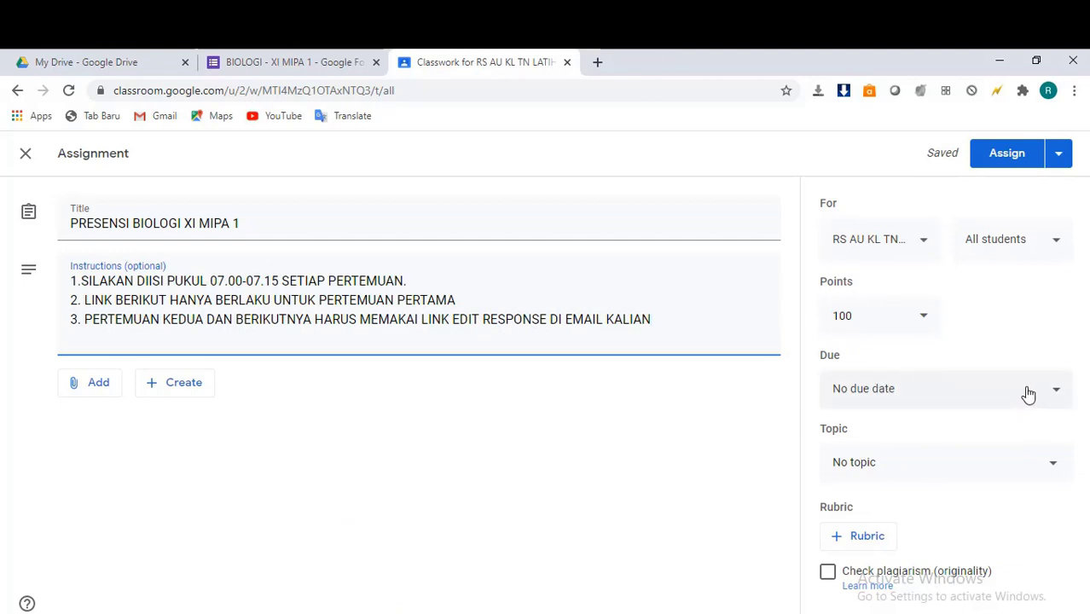
Schedule the assignment for Jul 13, 2020 at 7:00 AM
{"action": "left_click", "coordinate": [1056, 162]}
{"action": "left_click", "coordinate": [1015, 184]}
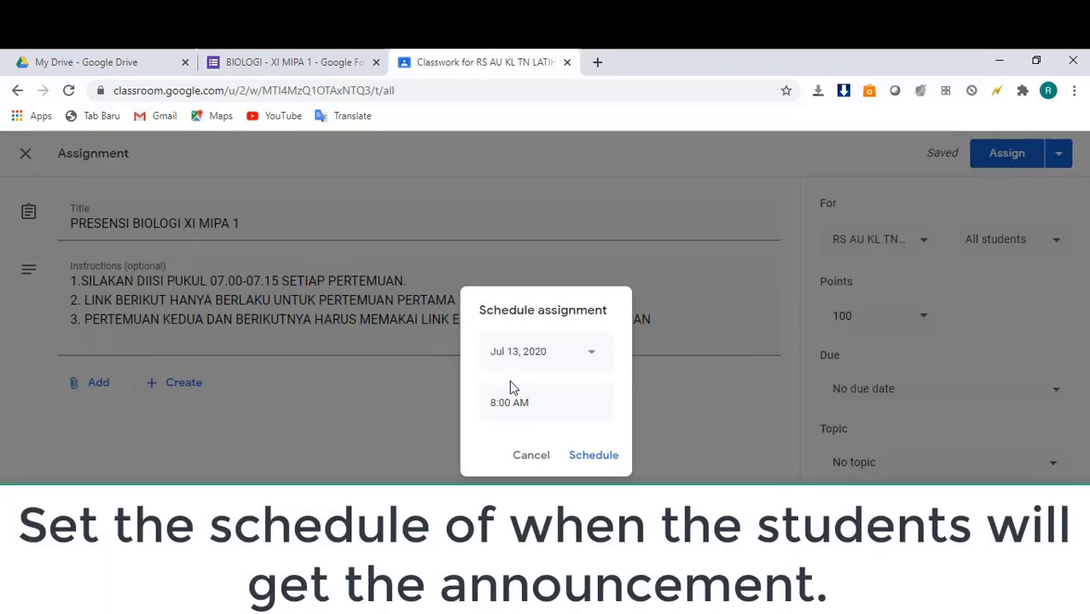
{"action": "left_click", "coordinate": [521, 405]}
{"action": "left_click", "coordinate": [493, 406]}
{"action": "type", "text": "7"}
{"action": "key", "text": "Delete"}
{"action": "left_click", "coordinate": [580, 460]}
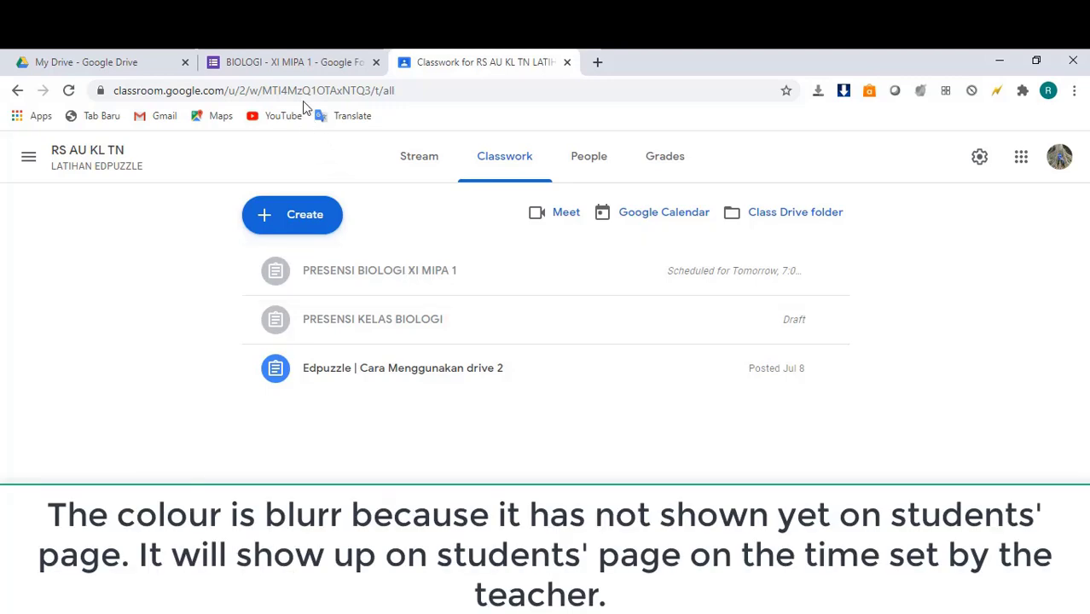
Create a new response spreadsheet from the responses of the BIOLOGI - XI MIPA 1 form, and close the Classroom tab
{"action": "left_click", "coordinate": [305, 65]}
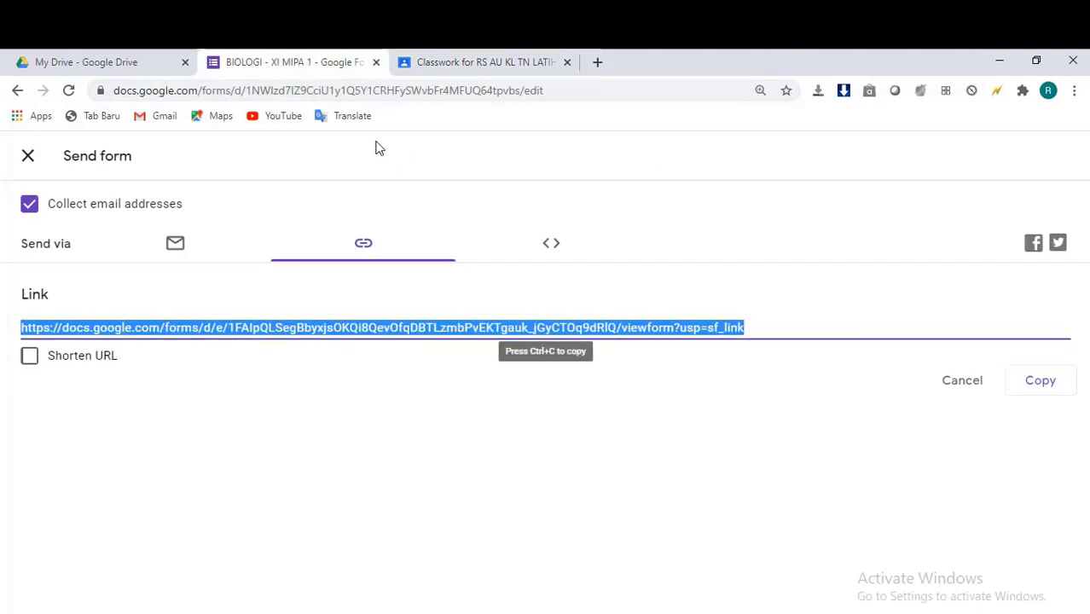
{"action": "left_click", "coordinate": [28, 156]}
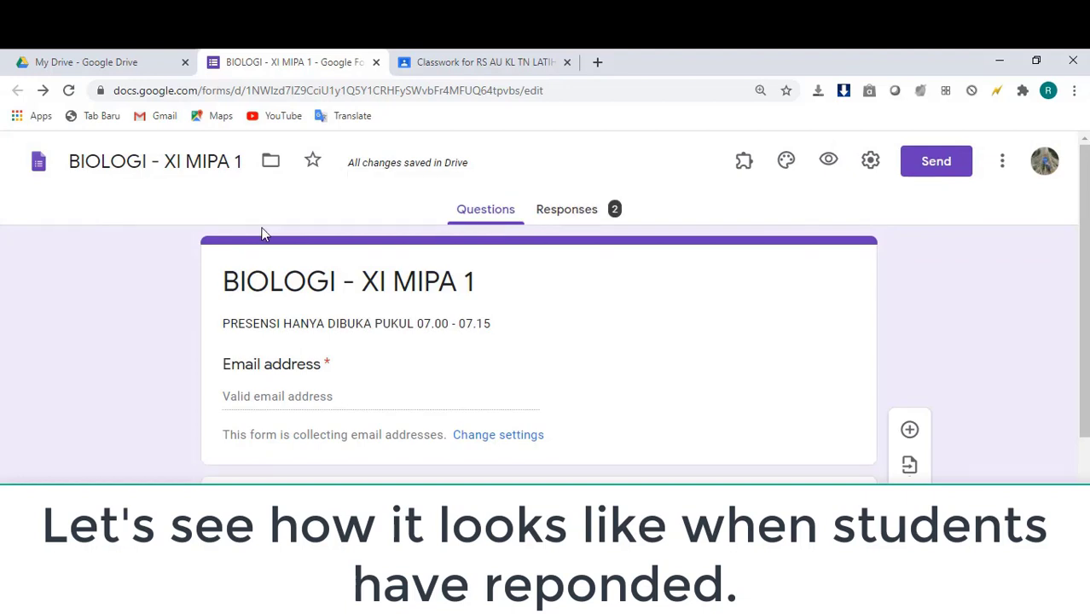
{"action": "left_click", "coordinate": [540, 214]}
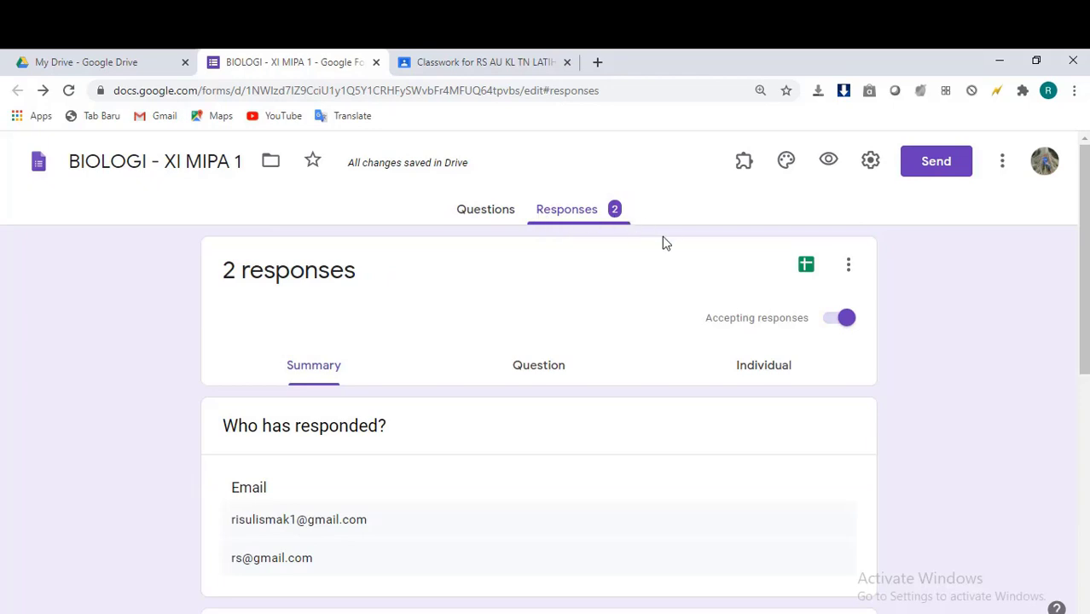
{"action": "left_click", "coordinate": [811, 273]}
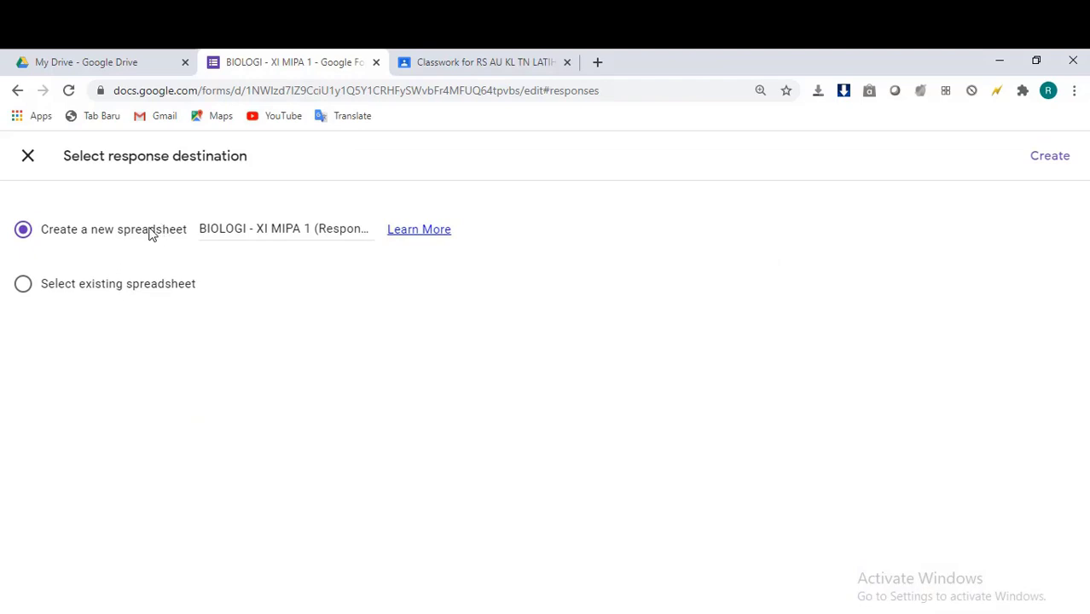
{"action": "left_click", "coordinate": [1046, 157]}
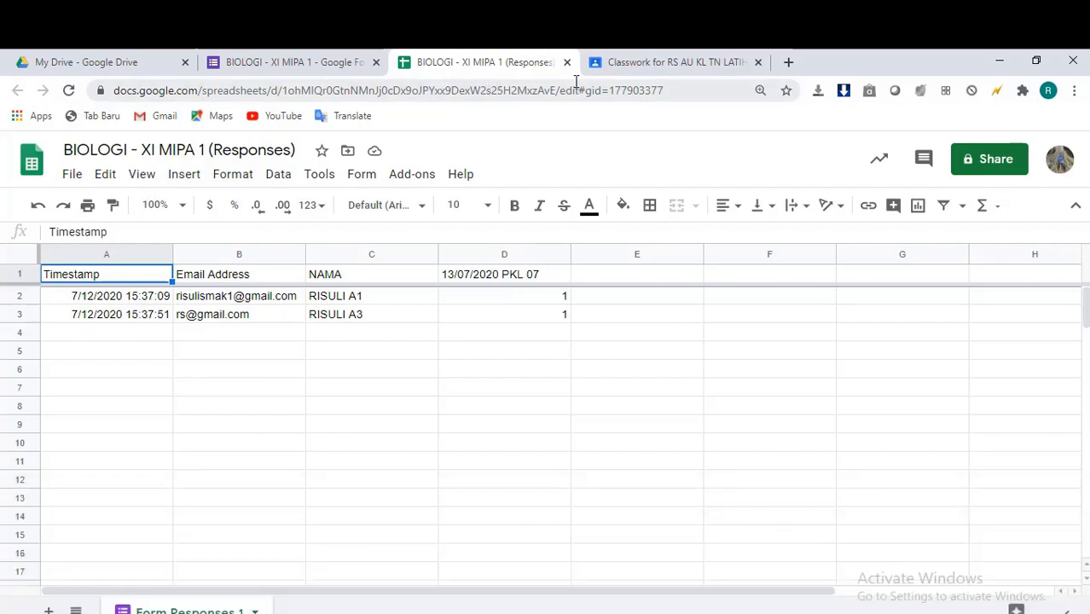
{"action": "left_click", "coordinate": [757, 62]}
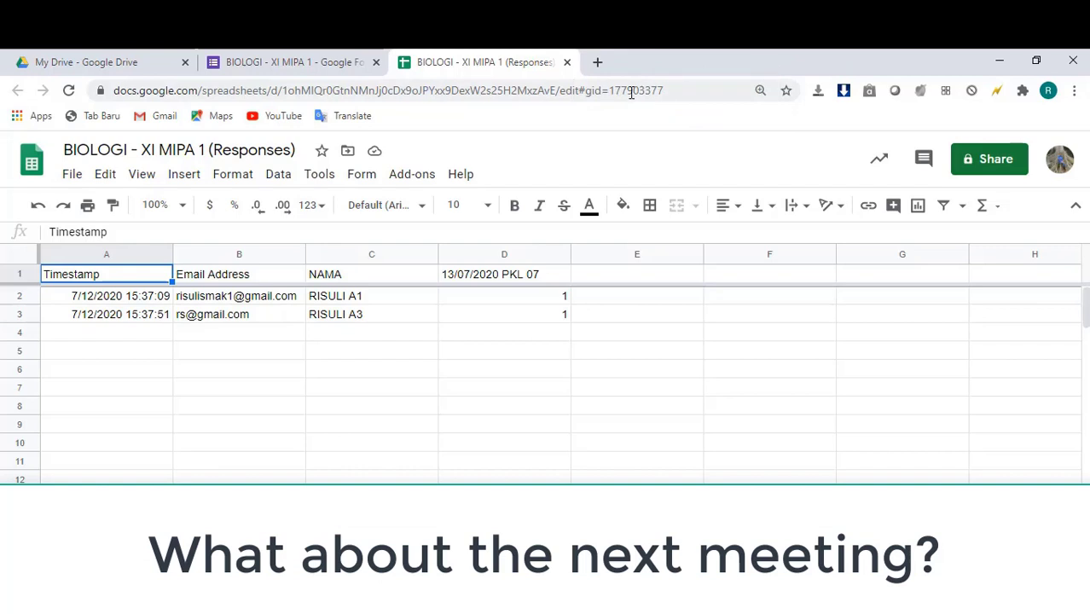
Close the response spreadsheet and the form, and reopen the BIOLOGI - XI MIPA 1 form from Google Drive
{"action": "left_click", "coordinate": [566, 62]}
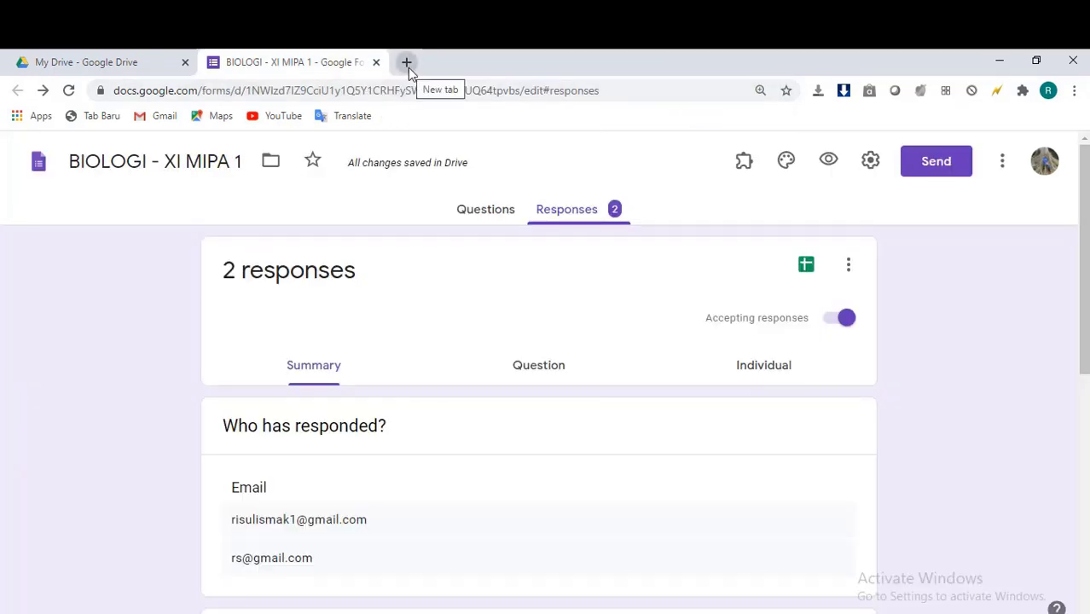
{"action": "left_click", "coordinate": [376, 63]}
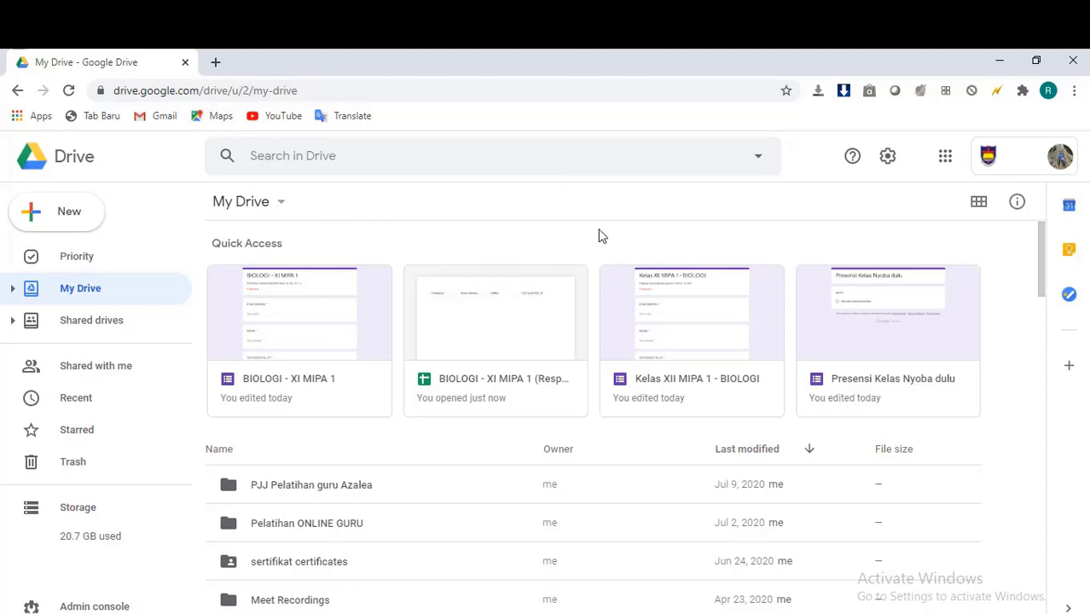
{"action": "left_click", "coordinate": [262, 376]}
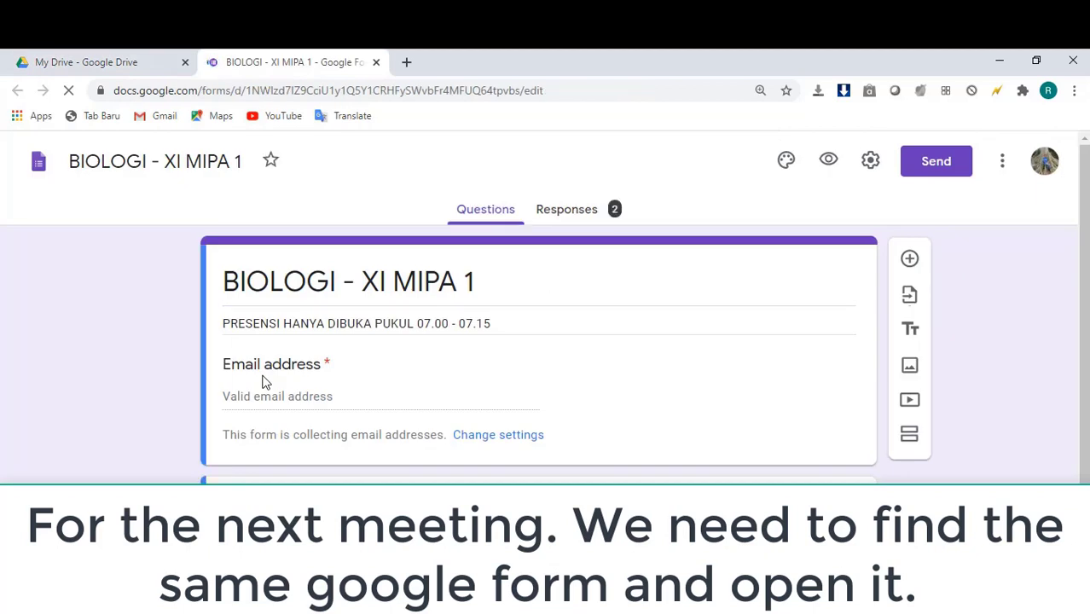
Add a new question titled "20/07/2020 PKL 07" below the 13/07/2020 PKL 07 question
{"action": "scroll", "coordinate": [262, 382], "scroll_direction": "down", "scroll_amount": 2}
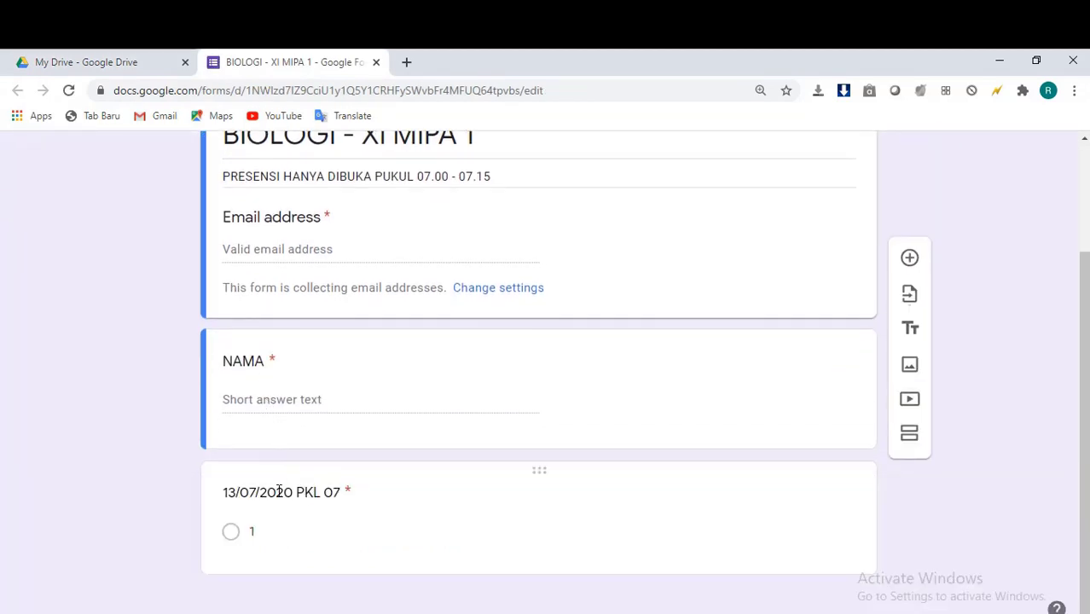
{"action": "left_click", "coordinate": [279, 492]}
{"action": "scroll", "coordinate": [278, 491], "scroll_direction": "down", "scroll_amount": 2}
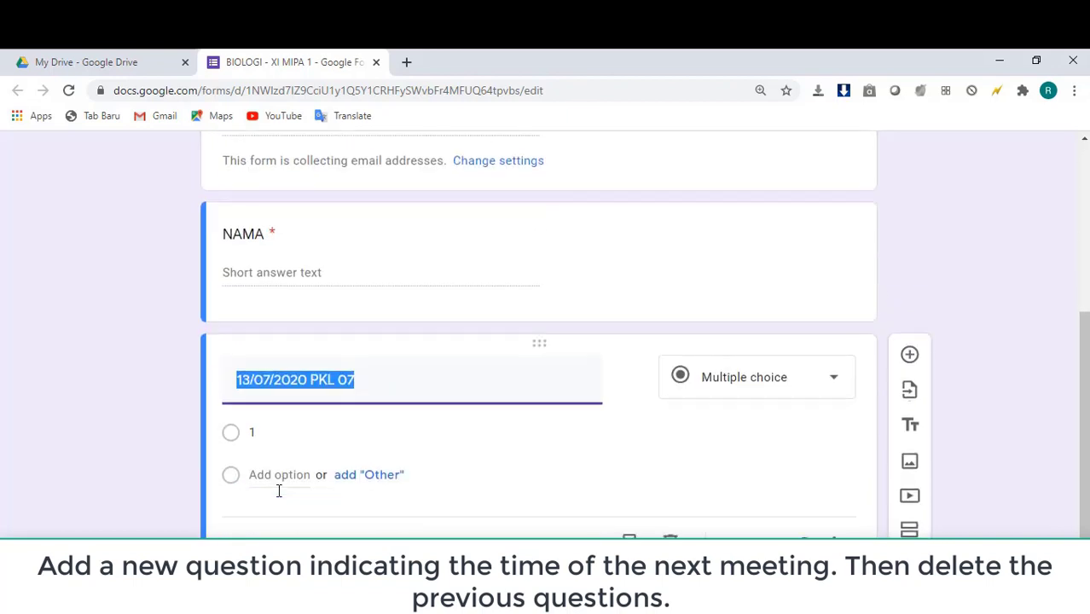
{"action": "left_click", "coordinate": [299, 429]}
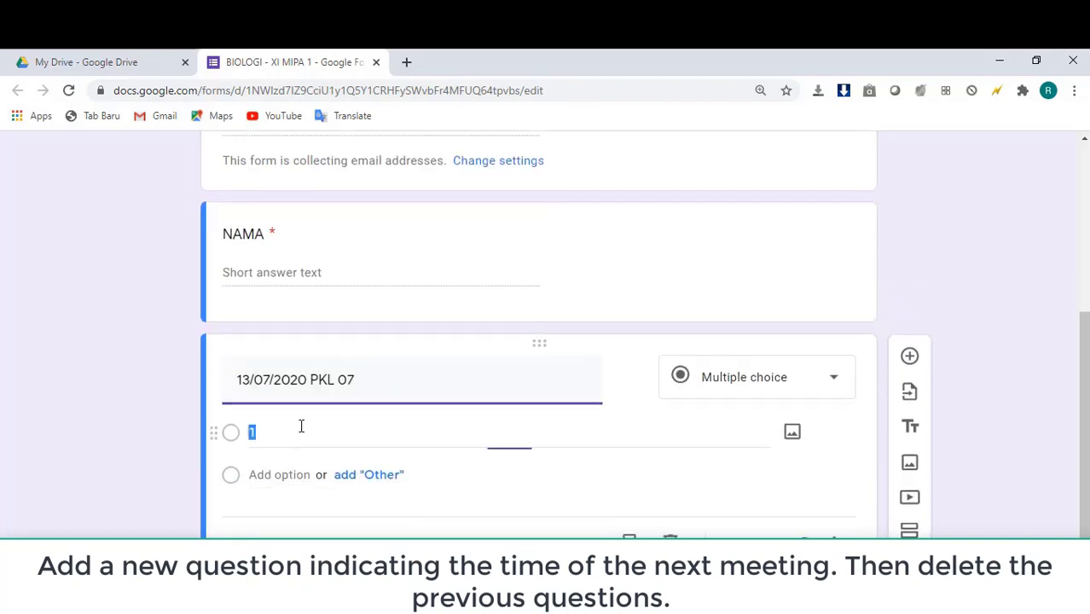
{"action": "left_click", "coordinate": [909, 357]}
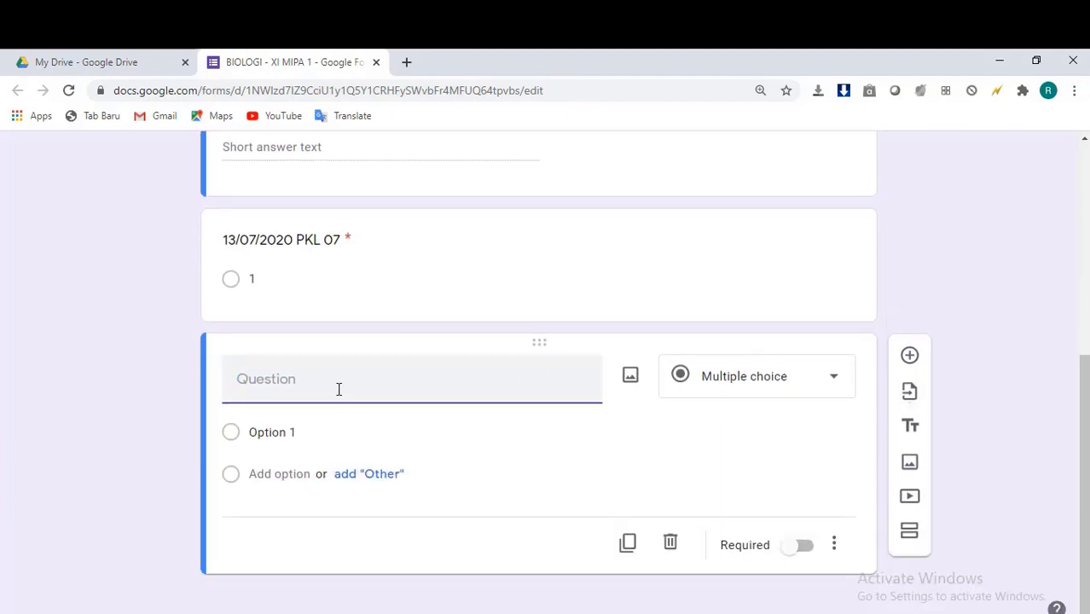
{"action": "type", "text": "30"}
{"action": "key", "text": "BackSpace"}
{"action": "key", "text": "BackSpace"}
{"action": "type", "text": "20/07/2020 PKL"}
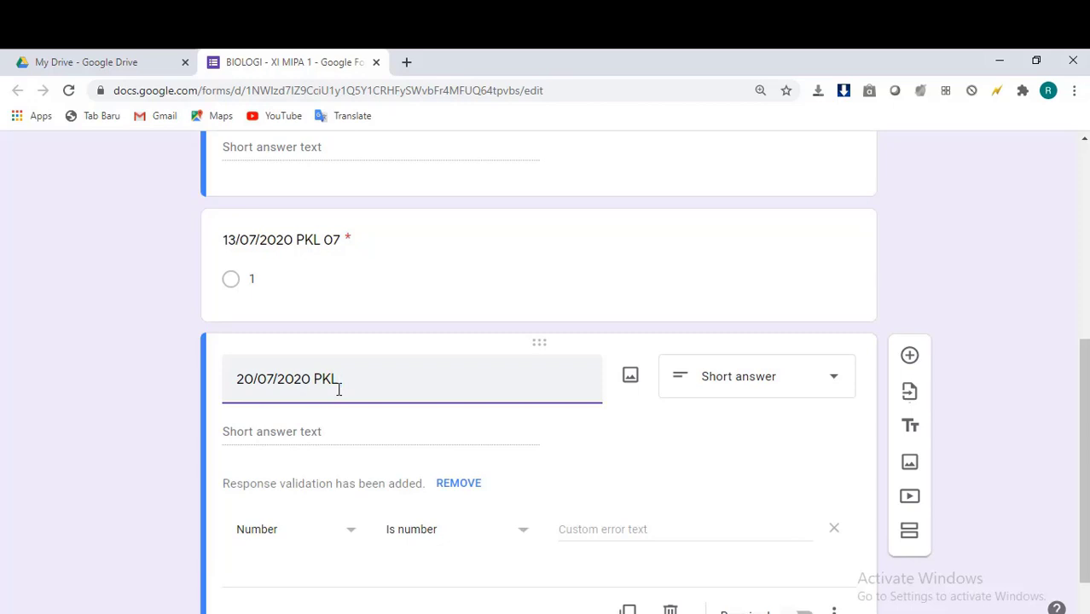
{"action": "type", "text": " 07"}
Make the 20/07/2020 PKL 07 question a required multiple choice question with the single option "1"
{"action": "scroll", "coordinate": [445, 453], "scroll_direction": "down", "scroll_amount": 1}
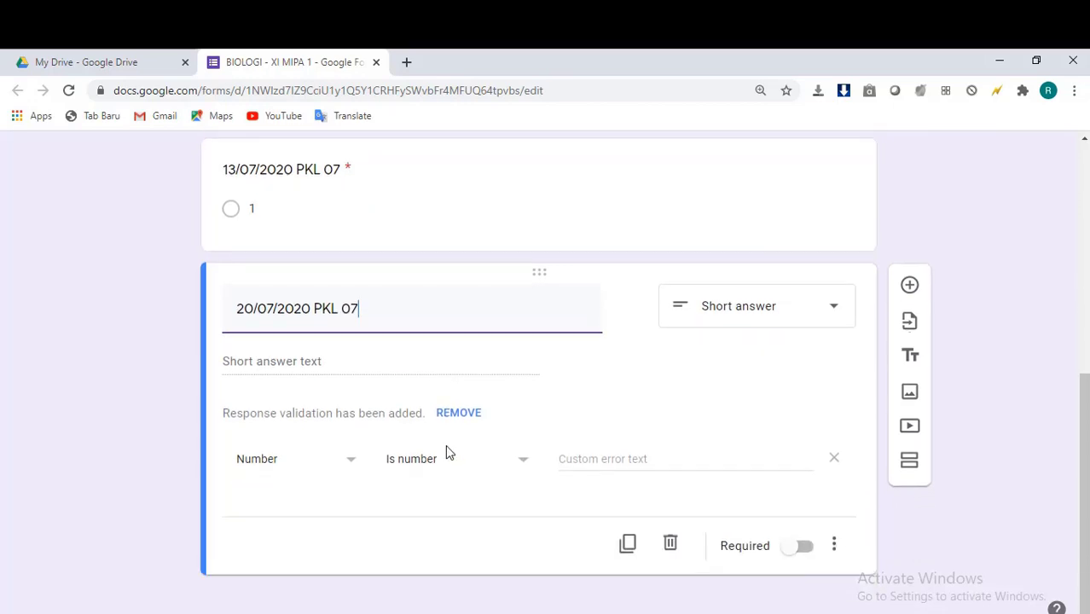
{"action": "left_click", "coordinate": [836, 309]}
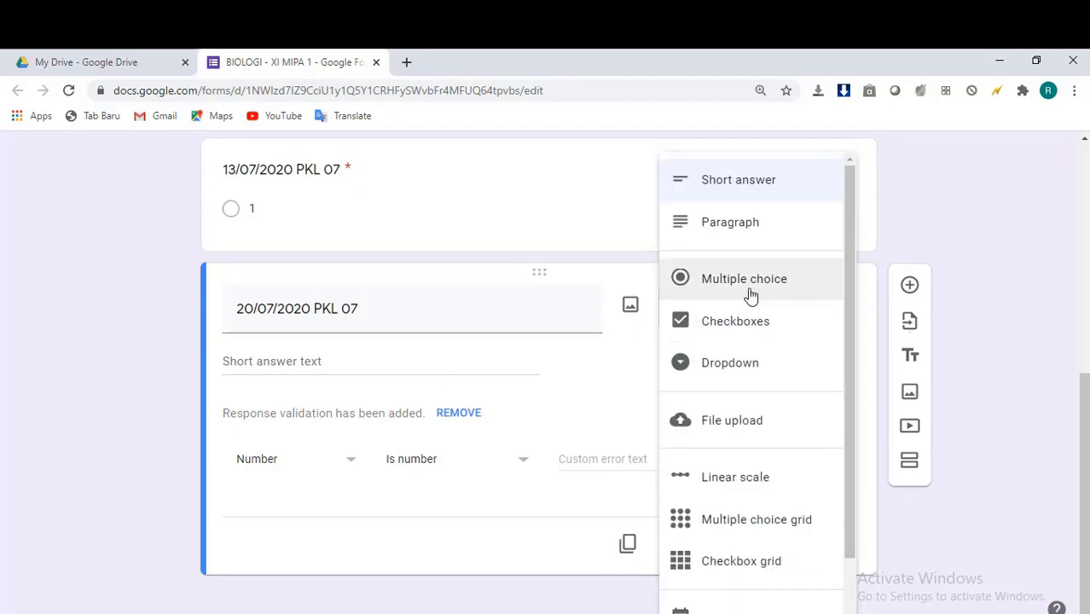
{"action": "left_click", "coordinate": [755, 290]}
{"action": "left_click", "coordinate": [271, 432]}
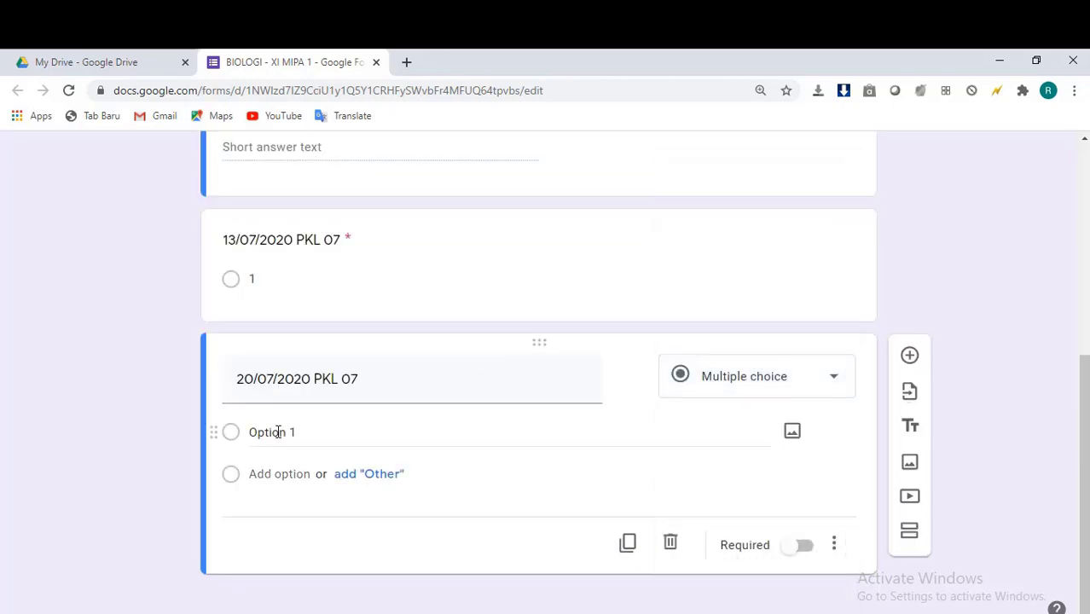
{"action": "type", "text": "1"}
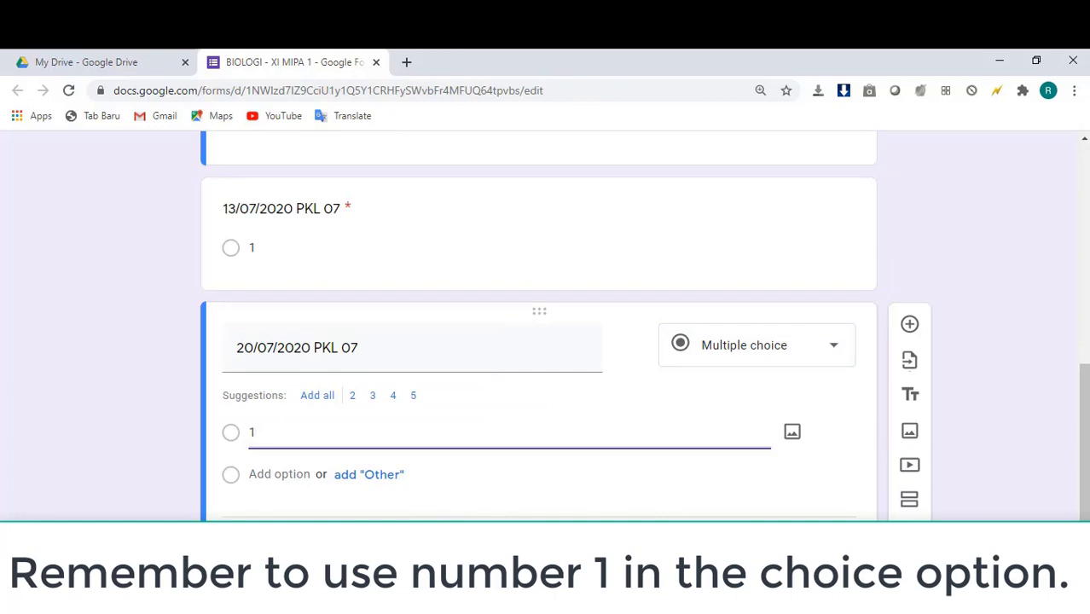
{"action": "left_click", "coordinate": [804, 546]}
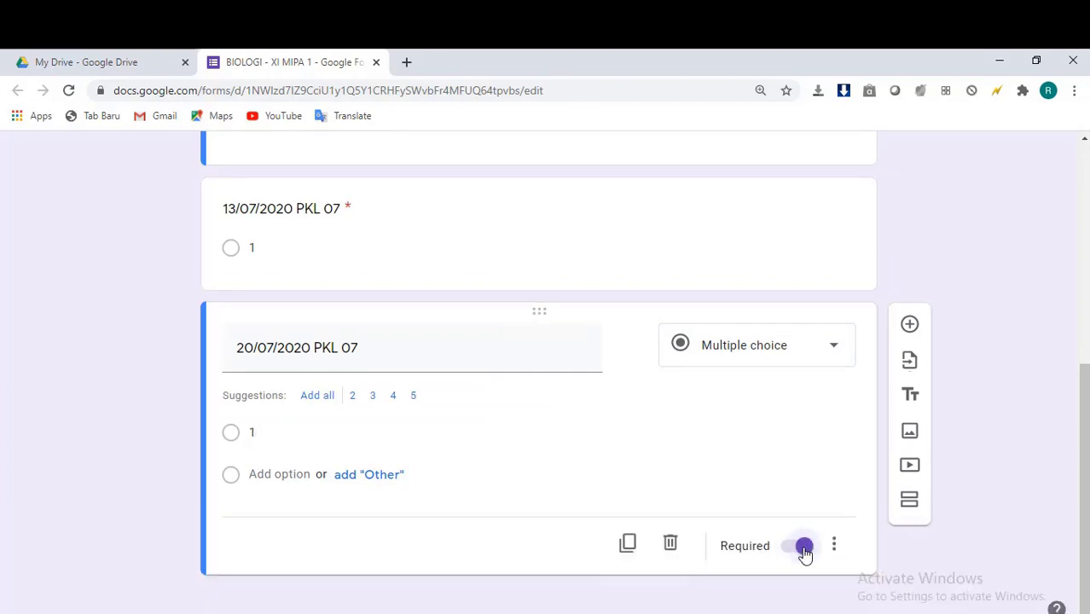
Delete the 13/07/2020 PKL 07 question and the NAMA question from the form
{"action": "left_click", "coordinate": [621, 247]}
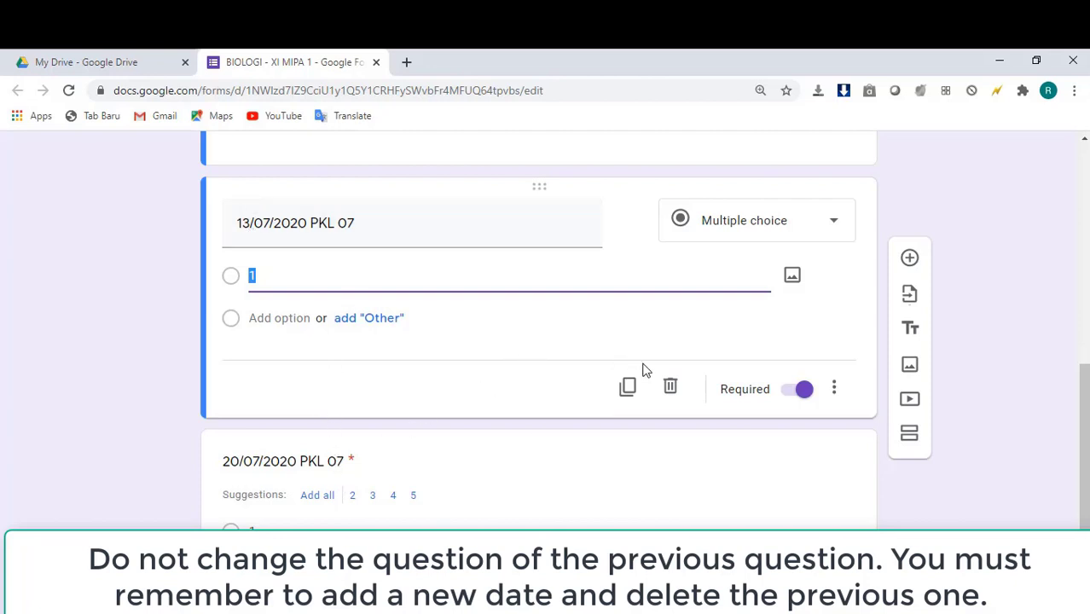
{"action": "left_click", "coordinate": [670, 386]}
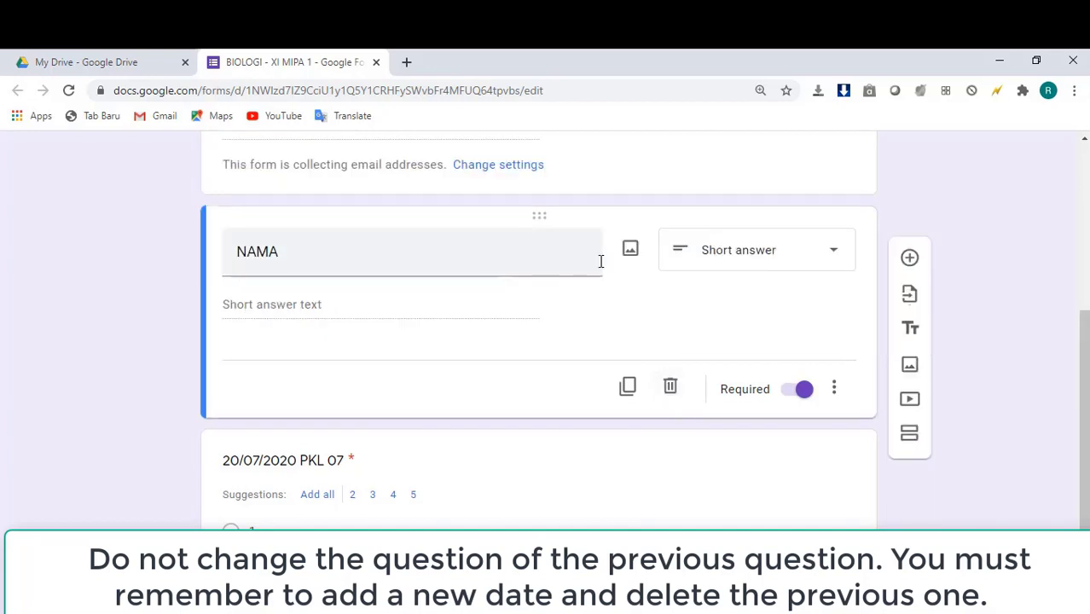
{"action": "left_click", "coordinate": [671, 387]}
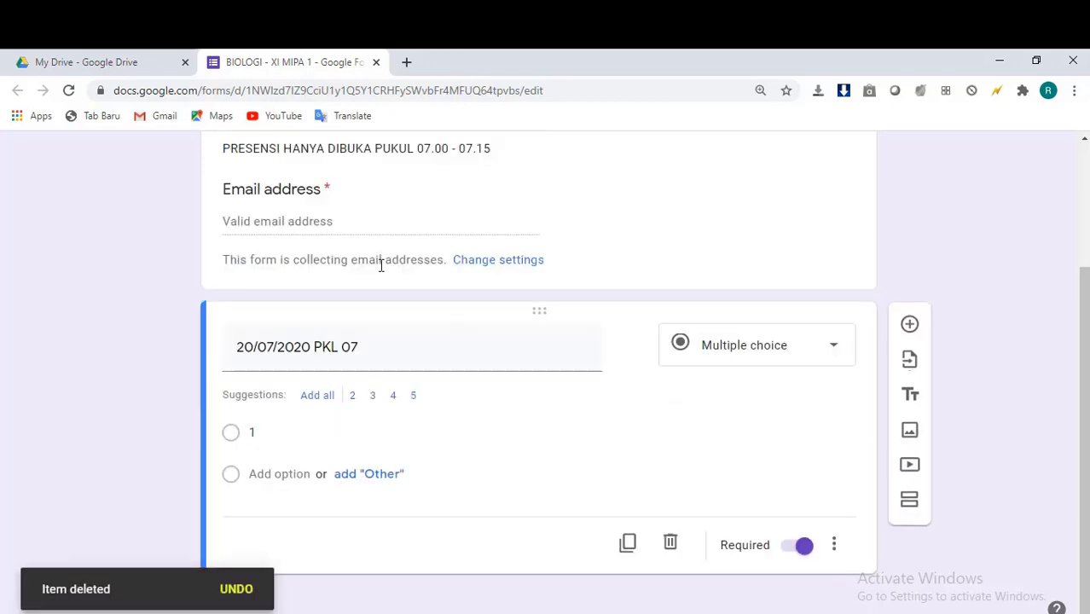
{"action": "scroll", "coordinate": [381, 266], "scroll_direction": "up", "scroll_amount": 1}
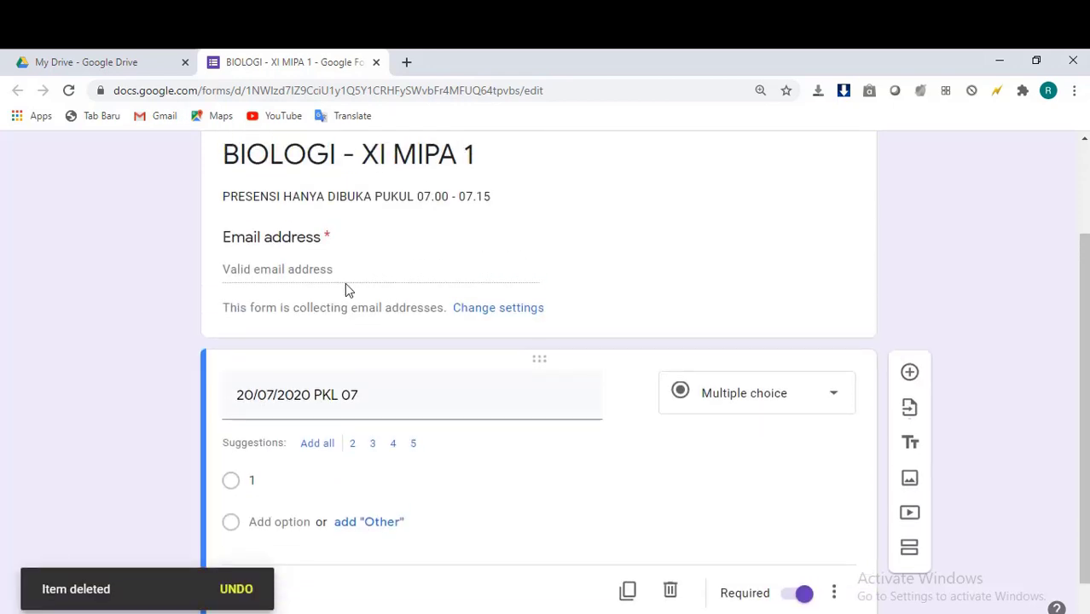
{"action": "left_click", "coordinate": [345, 283]}
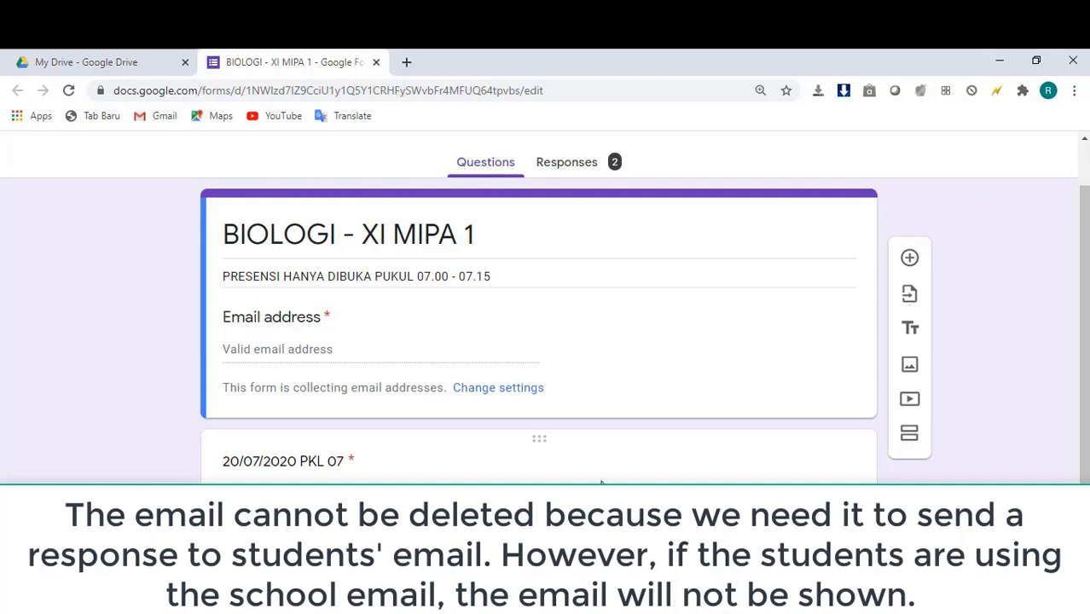
Open the limit settings of the formLimiter add-on and set the closing date to 07/20/2020
{"action": "scroll", "coordinate": [762, 424], "scroll_direction": "up", "scroll_amount": 2}
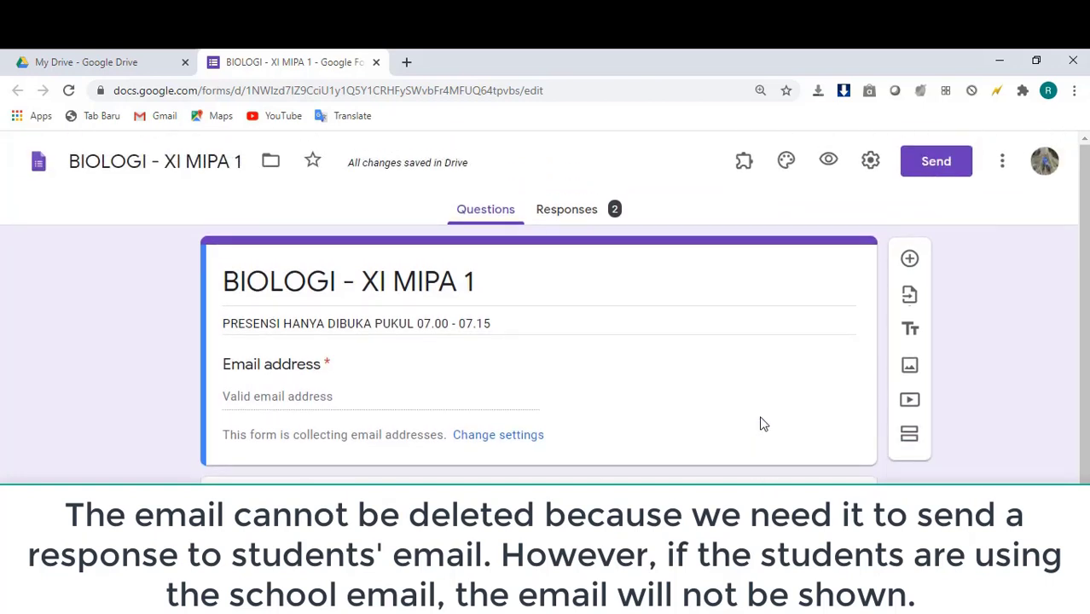
{"action": "left_click", "coordinate": [744, 163]}
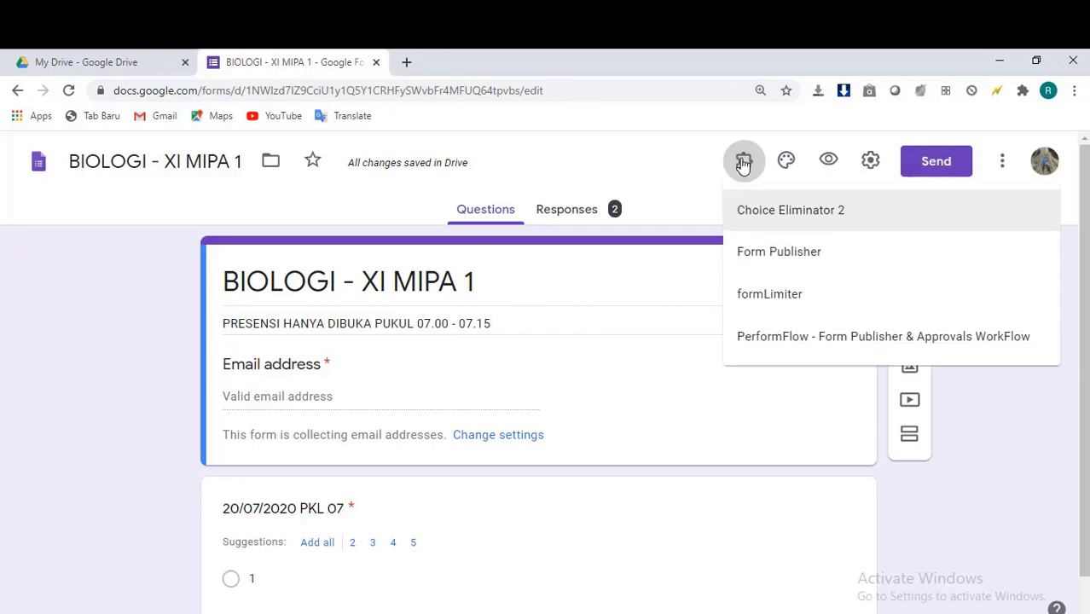
{"action": "left_click", "coordinate": [769, 296]}
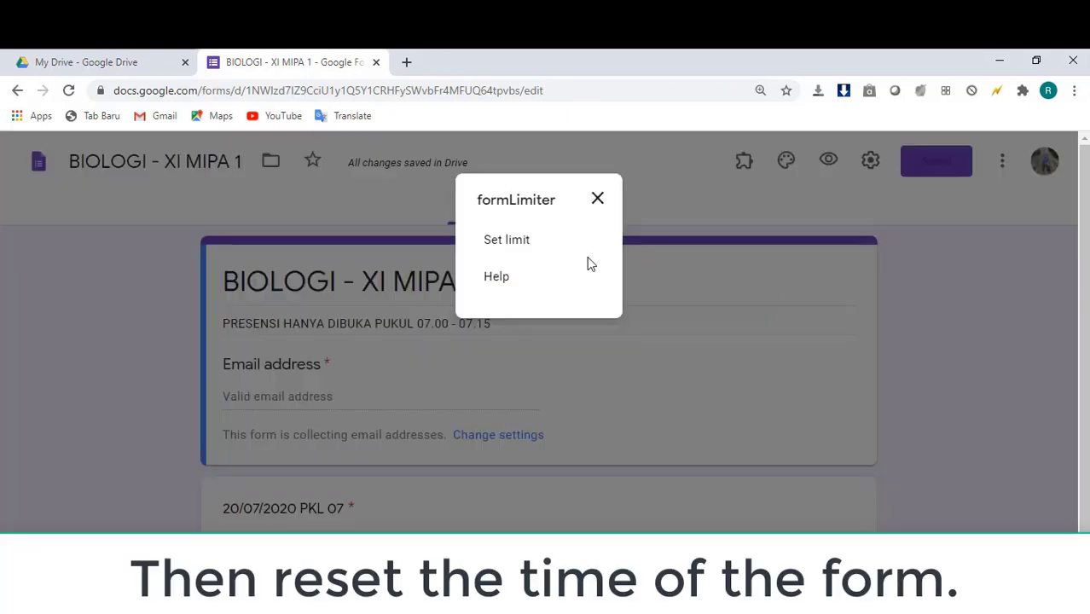
{"action": "left_click", "coordinate": [517, 244]}
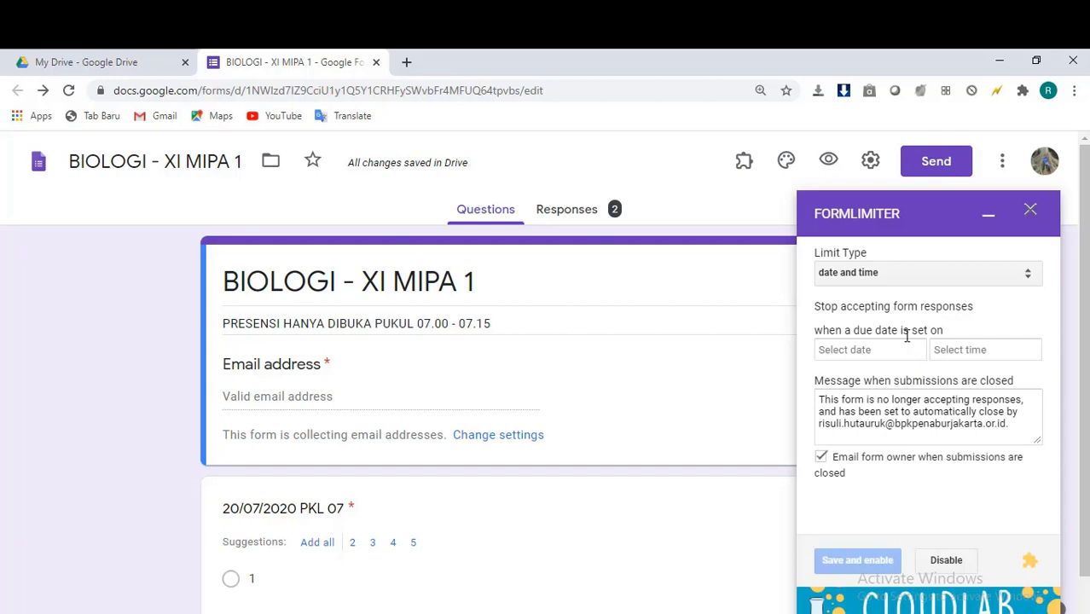
{"action": "left_click", "coordinate": [867, 353]}
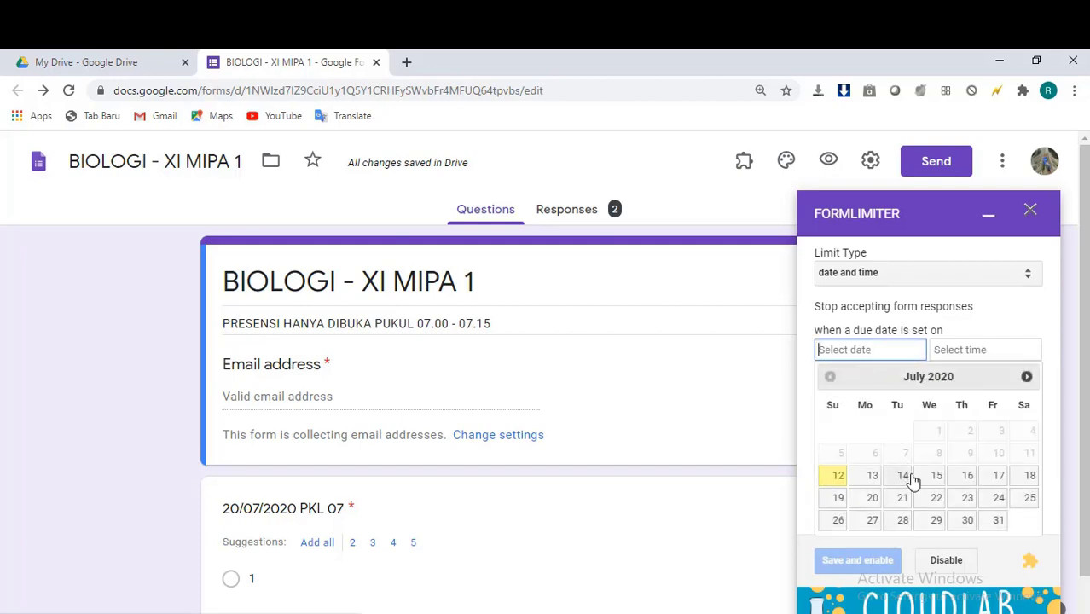
{"action": "left_click", "coordinate": [872, 498]}
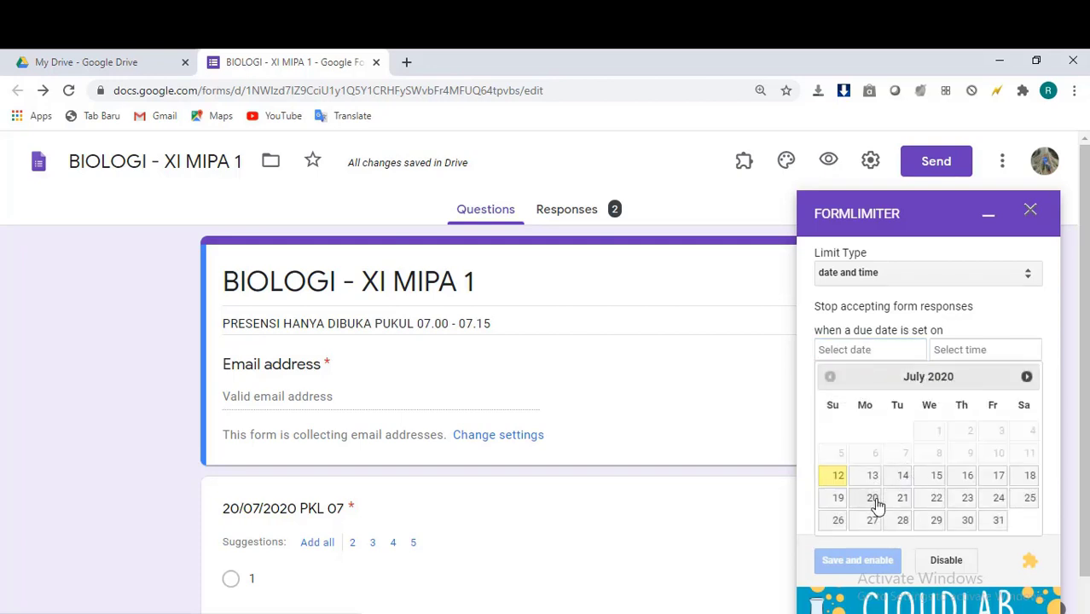
Set the form's closing time to 7:15 AM, save and enable the limit, and close formLimiter
{"action": "left_click", "coordinate": [975, 357]}
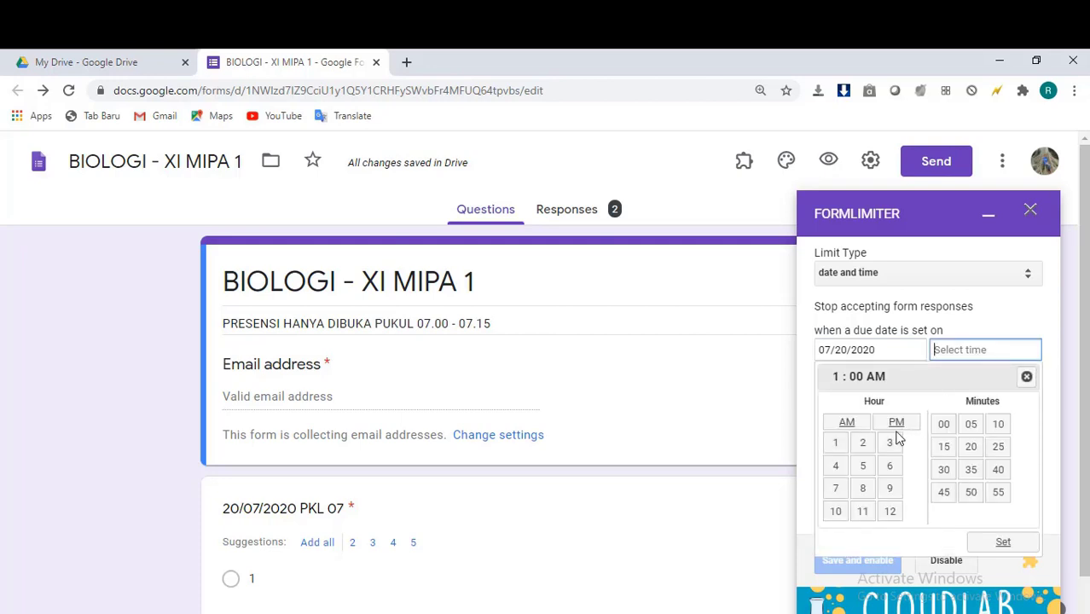
{"action": "left_click", "coordinate": [839, 491]}
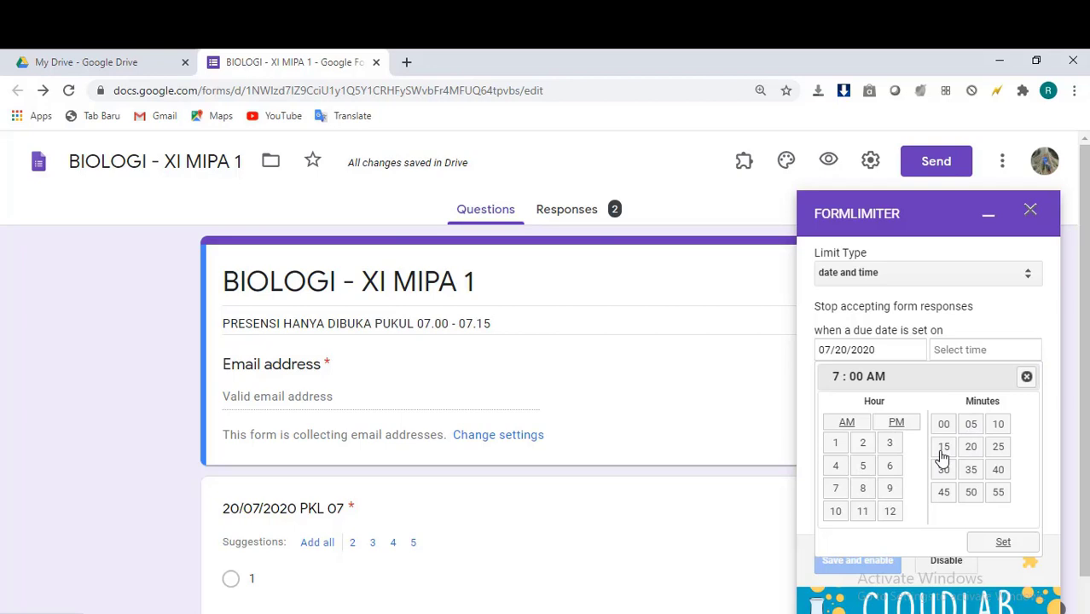
{"action": "scroll", "coordinate": [943, 459], "scroll_direction": "down", "scroll_amount": 1}
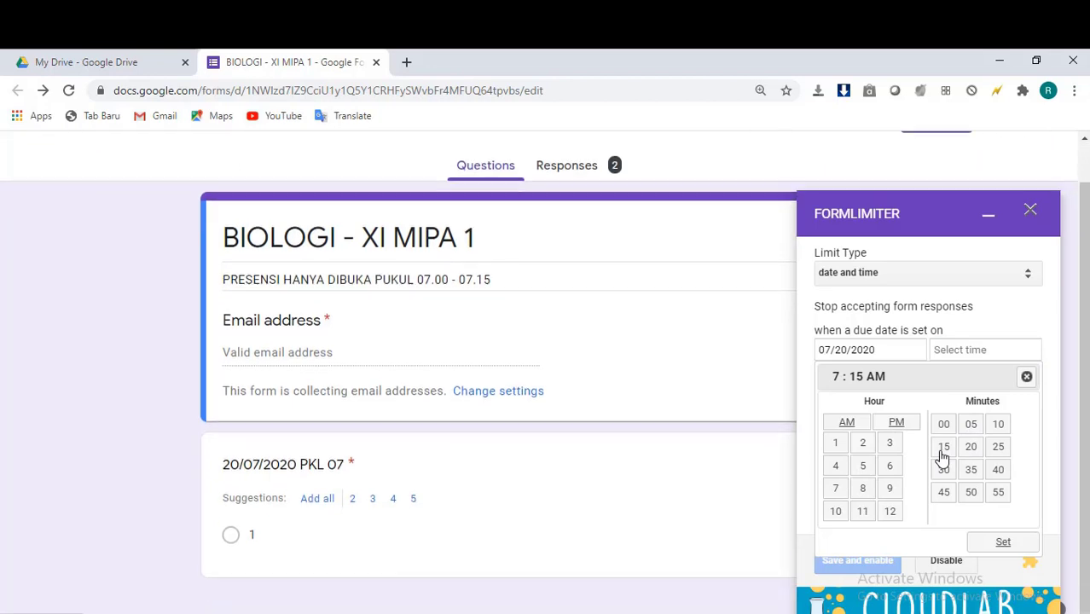
{"action": "left_click", "coordinate": [1003, 543]}
{"action": "left_click", "coordinate": [852, 561]}
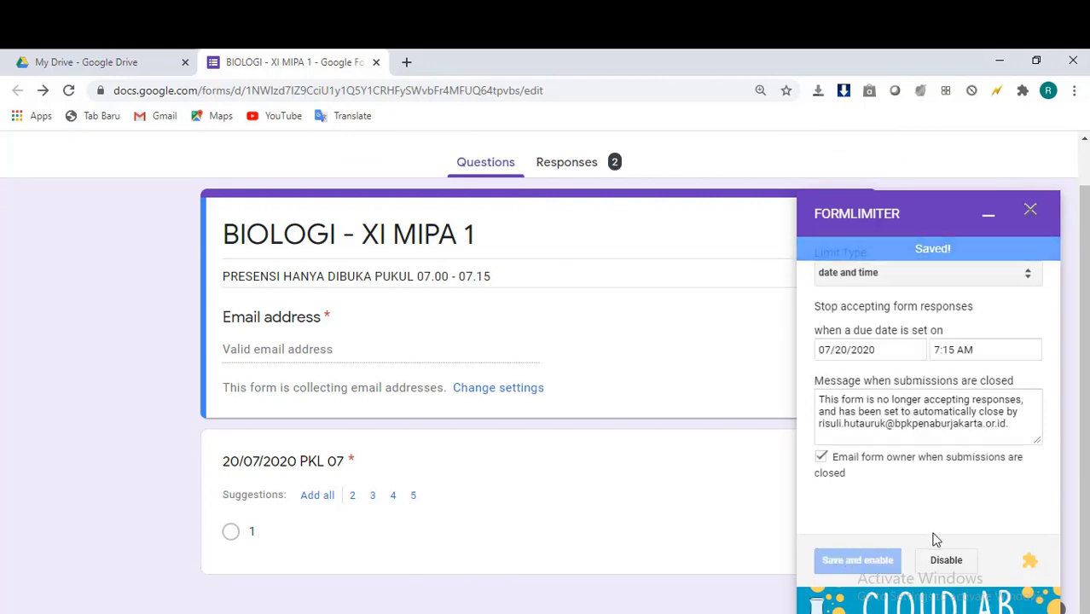
{"action": "left_click", "coordinate": [1028, 213]}
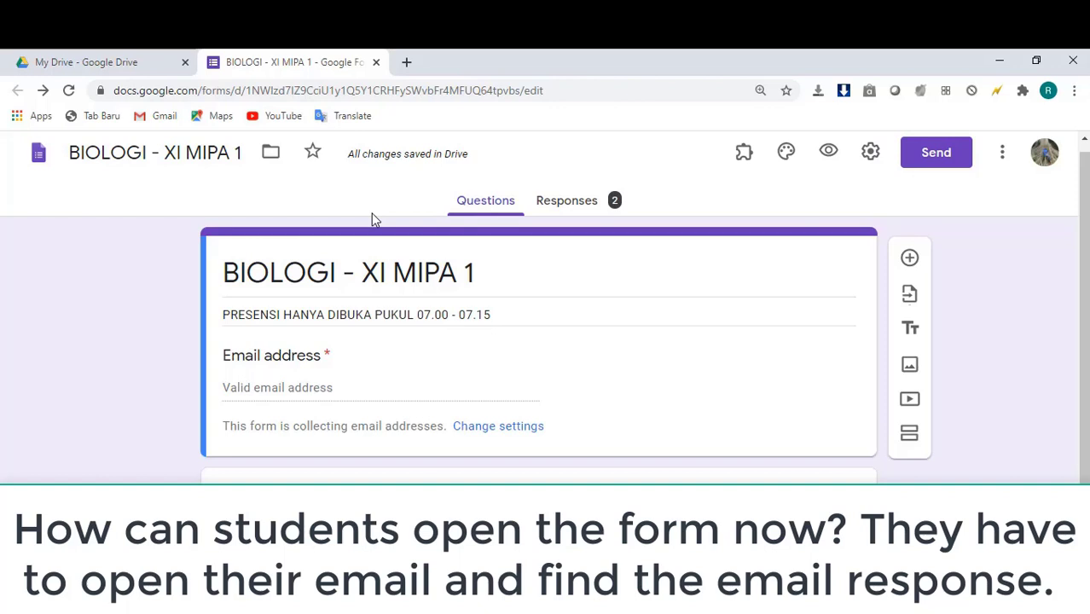
Open the student account's Gmail in a new tab and open the form's edit-response link from the BIOLOGI - XI MIPA 1 email
{"action": "left_click", "coordinate": [407, 64]}
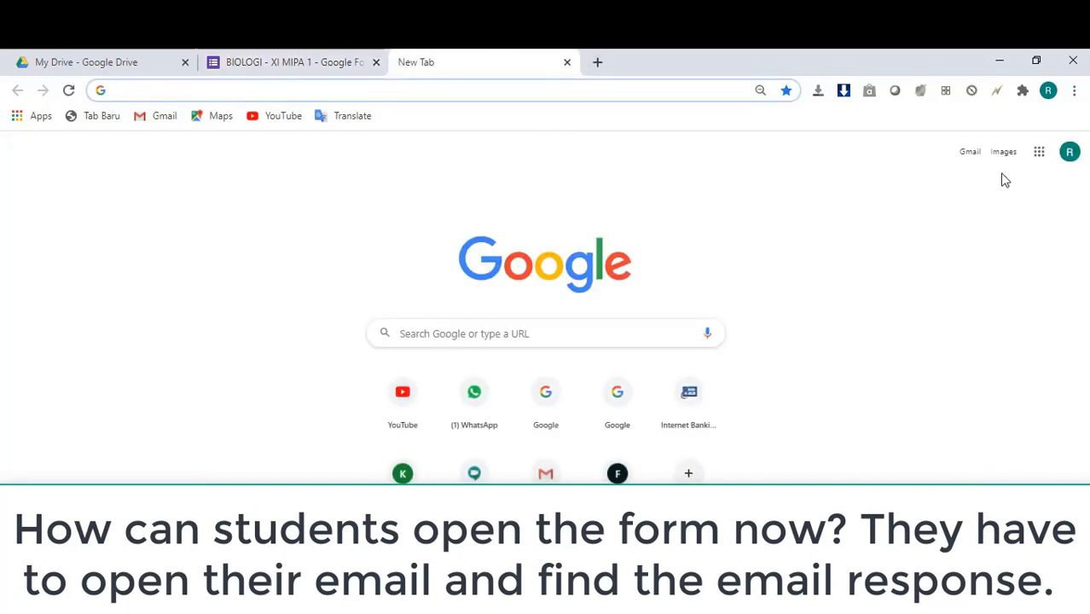
{"action": "left_click", "coordinate": [1068, 154]}
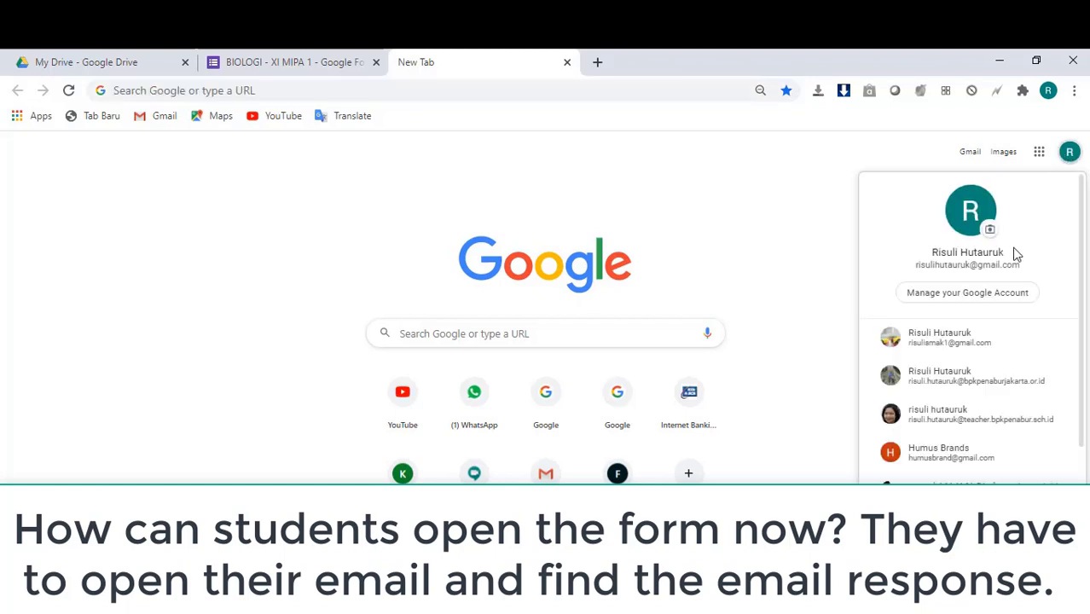
{"action": "left_click", "coordinate": [967, 343]}
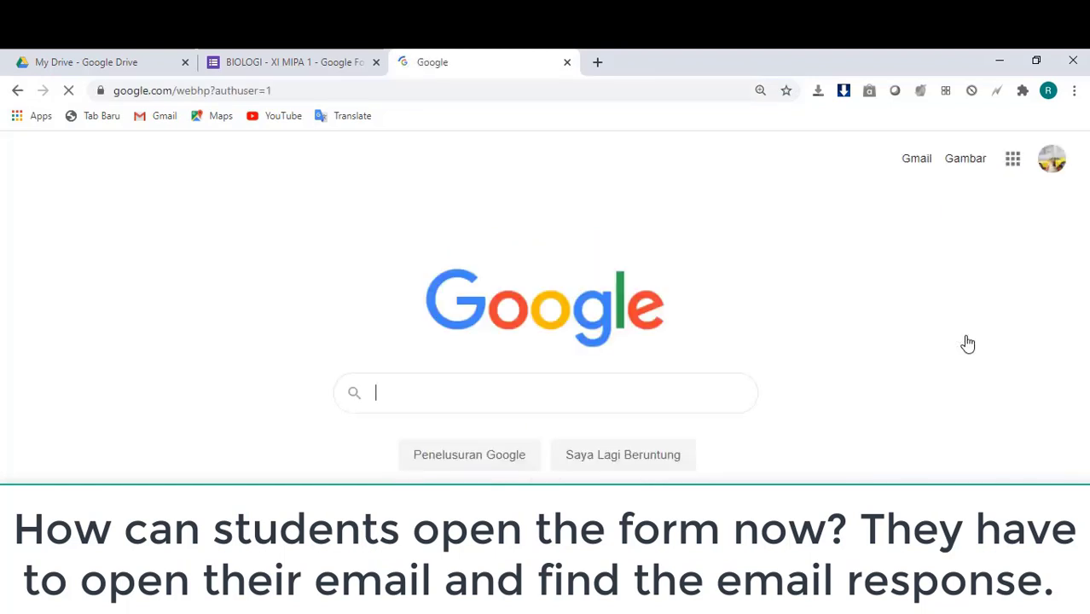
{"action": "left_click", "coordinate": [917, 159]}
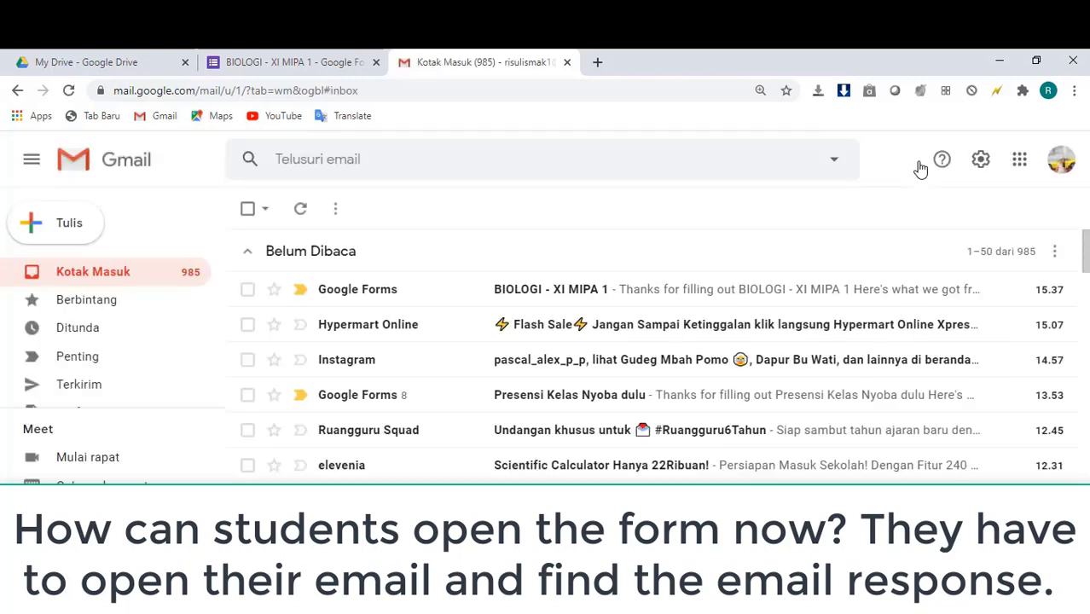
{"action": "left_click", "coordinate": [565, 297]}
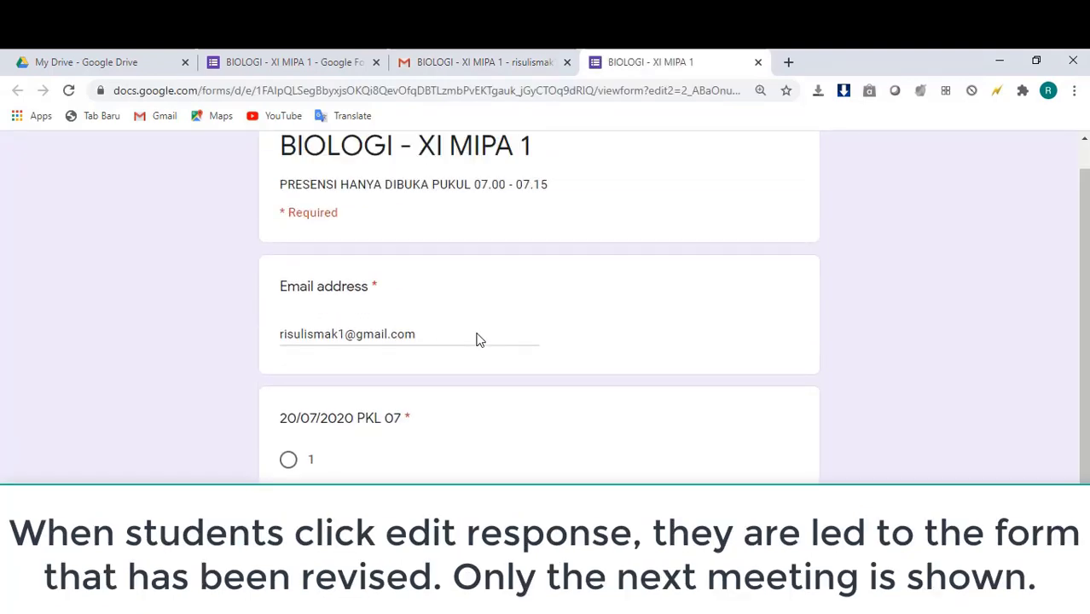
{"action": "scroll", "coordinate": [477, 340], "scroll_direction": "up", "scroll_amount": 1}
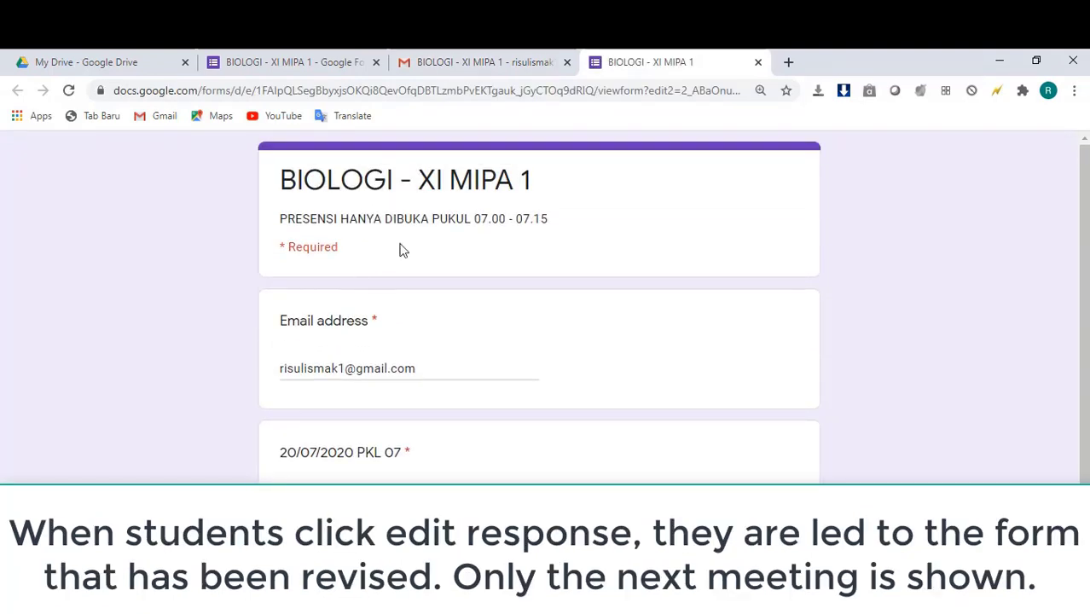
Submit the edited response with option 1 chosen for 20/07/2020 PKL 07, and close the student's form and Gmail pages
{"action": "scroll", "coordinate": [324, 325], "scroll_direction": "down", "scroll_amount": 1}
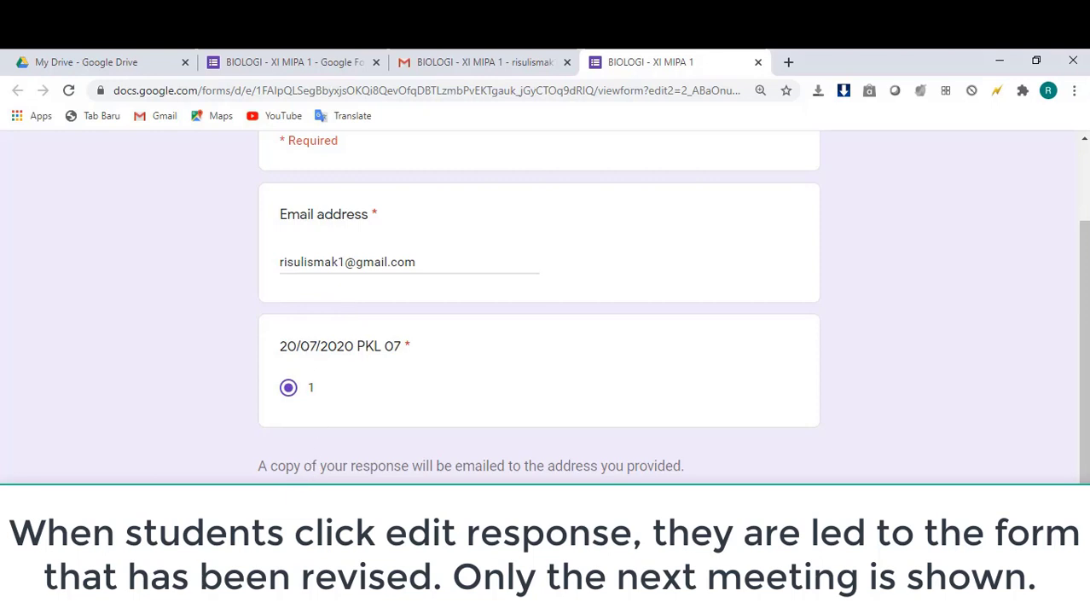
{"action": "left_click", "coordinate": [303, 518]}
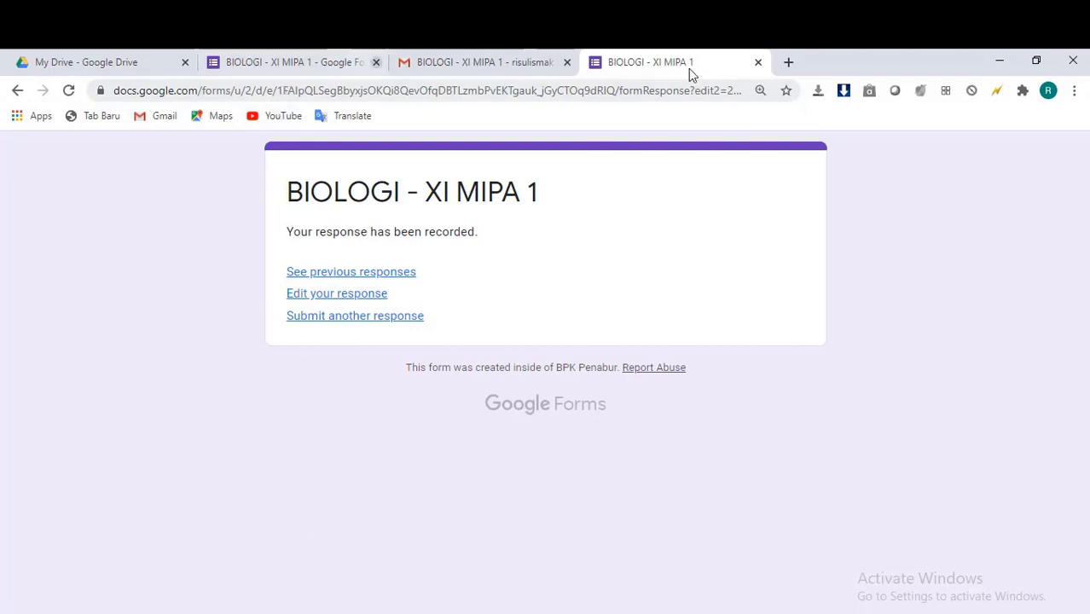
{"action": "left_click", "coordinate": [758, 62]}
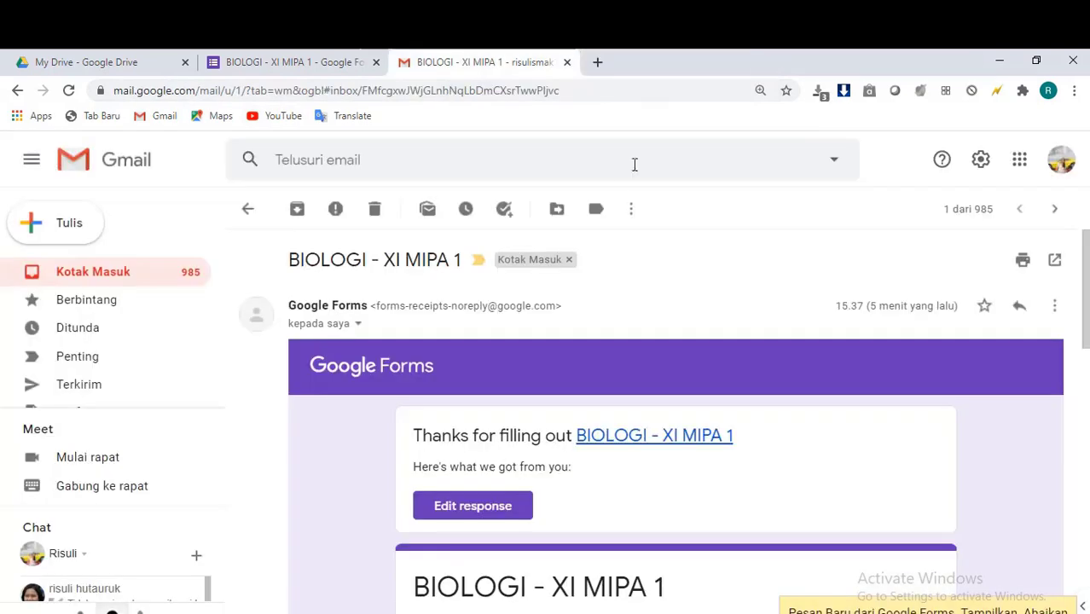
{"action": "left_click", "coordinate": [569, 63]}
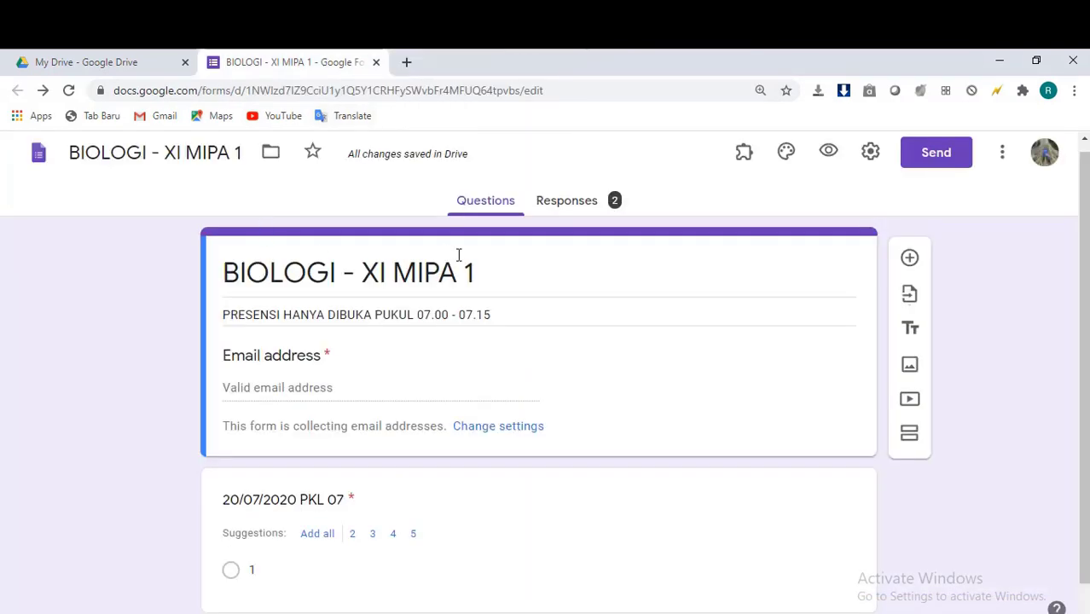
Open the teacher form's responses and inspect the 20/07/2020 PKL 07 attendance column in the linked response spreadsheet
{"action": "scroll", "coordinate": [459, 255], "scroll_direction": "up", "scroll_amount": 1}
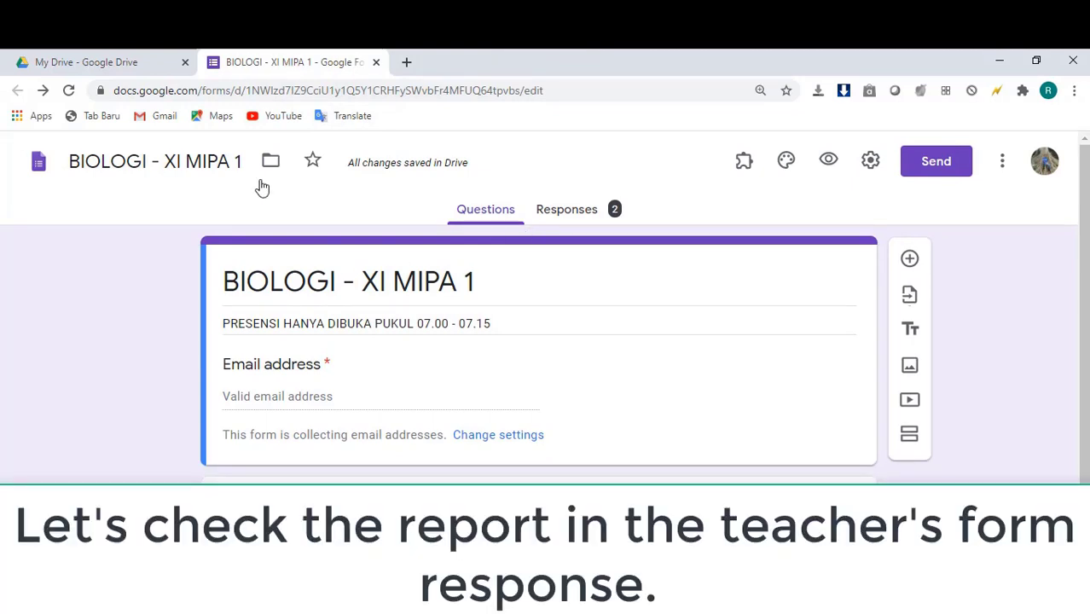
{"action": "left_click", "coordinate": [376, 62]}
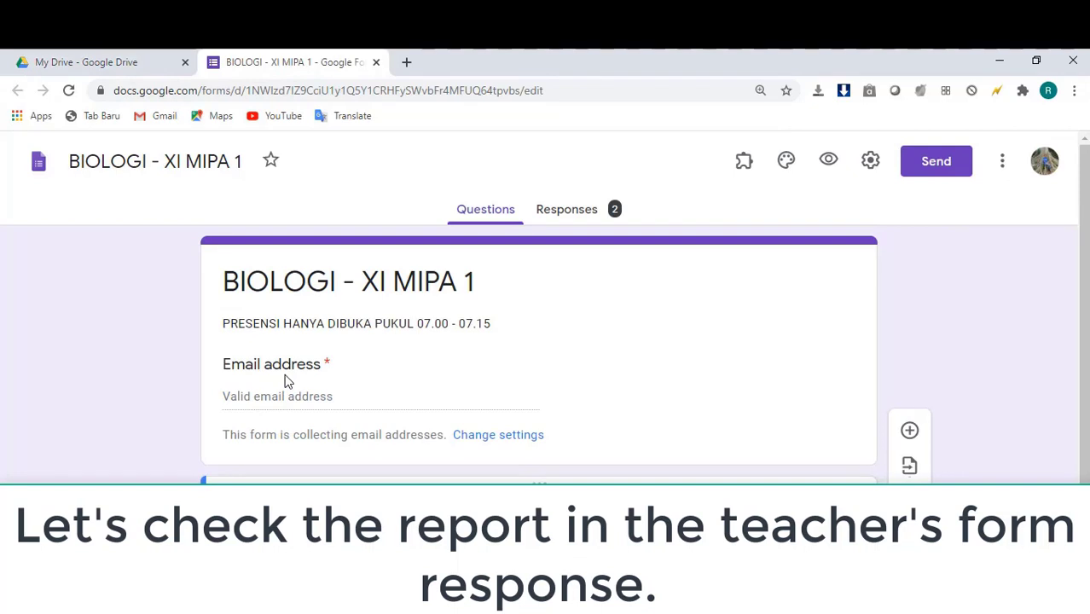
{"action": "left_click", "coordinate": [567, 215]}
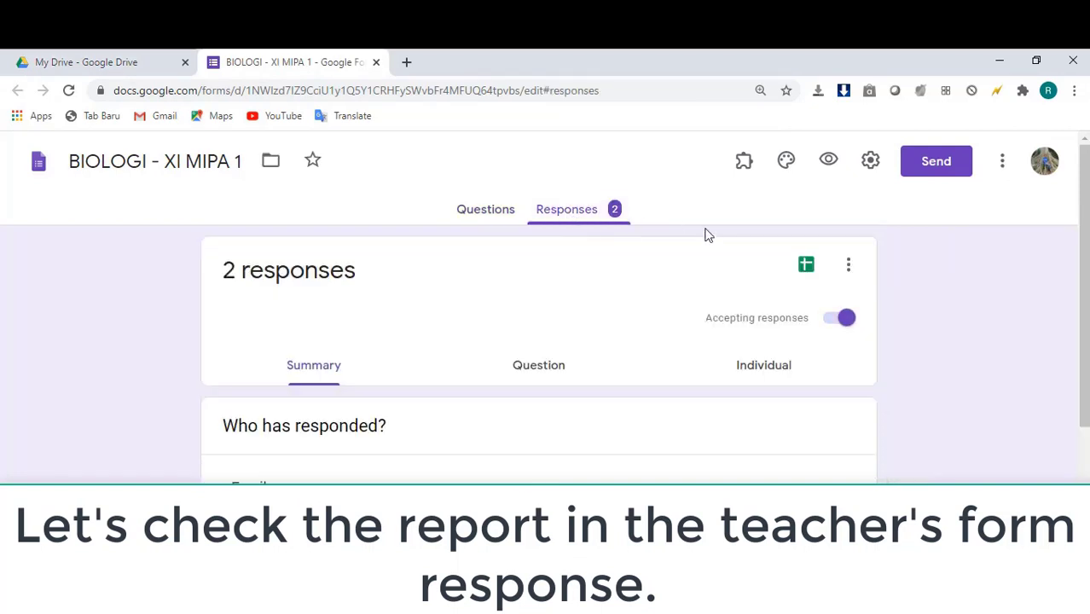
{"action": "left_click", "coordinate": [806, 267]}
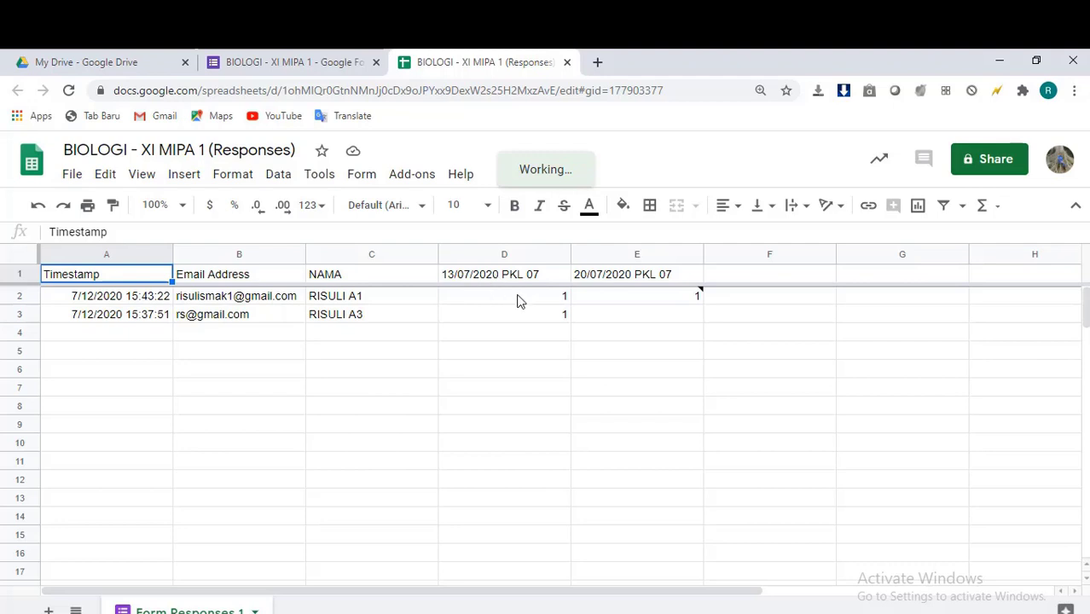
{"action": "mouse_move", "coordinate": [639, 300]}
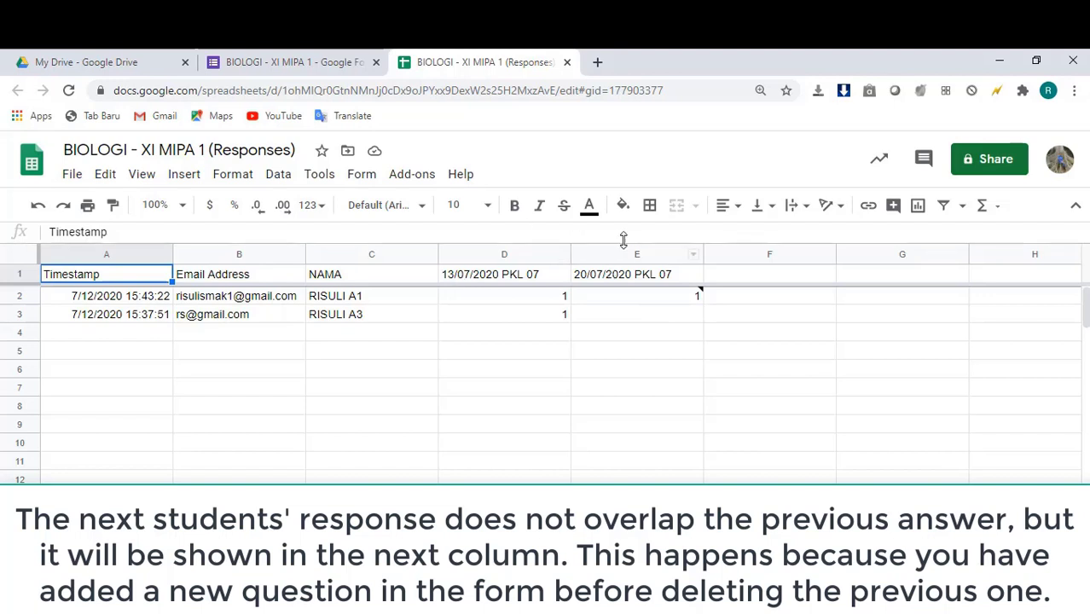
Return to the form's questions and add a multiple-choice question titled 20/07/2020 PKL 07 below the existing one
{"action": "left_click", "coordinate": [256, 65]}
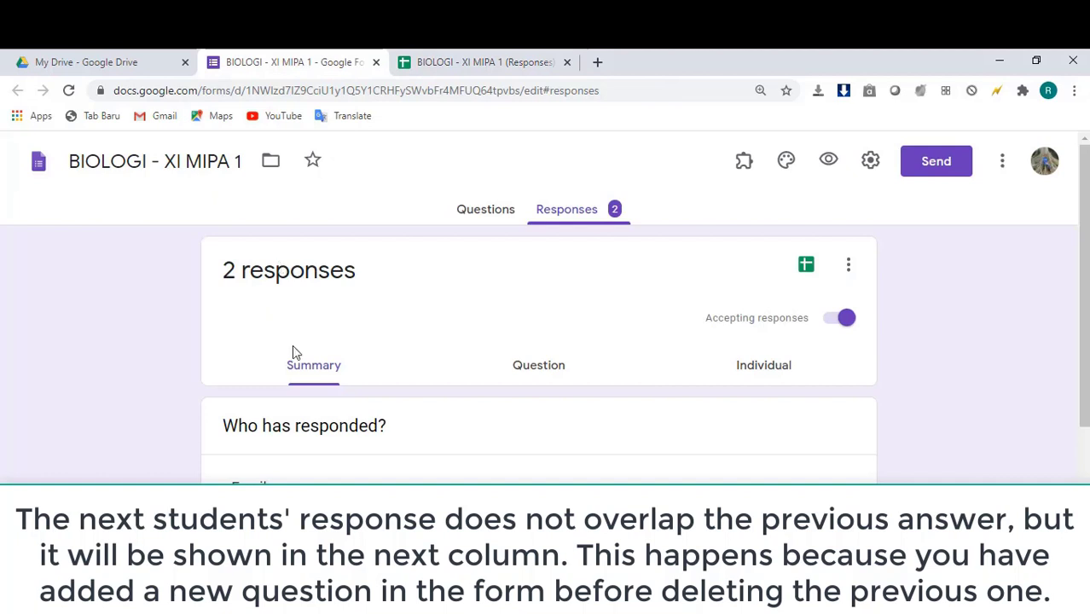
{"action": "left_click", "coordinate": [472, 213]}
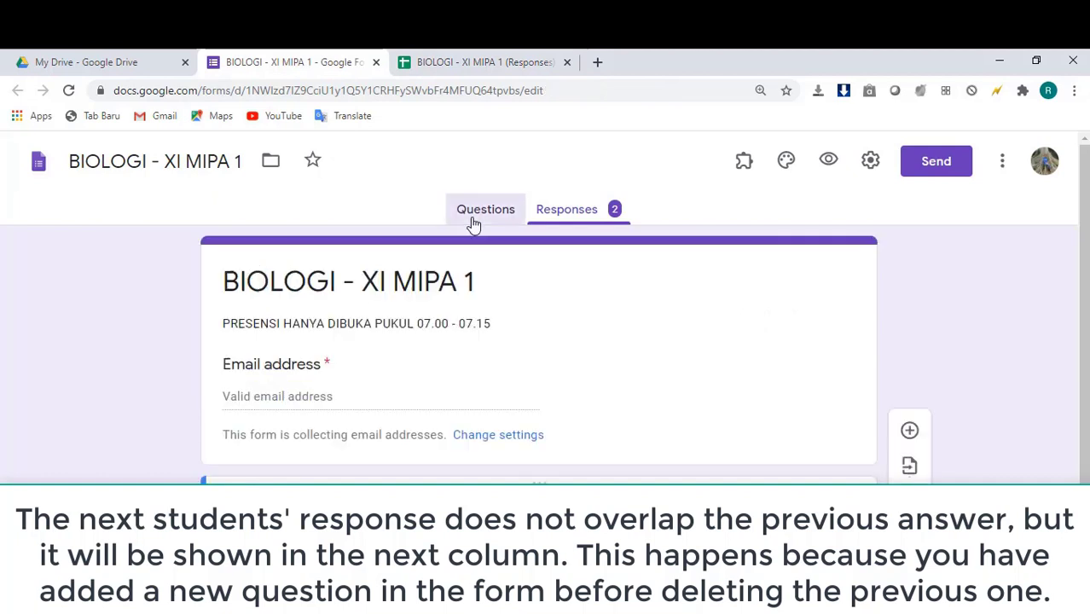
{"action": "scroll", "coordinate": [474, 357], "scroll_direction": "down", "scroll_amount": 1}
{"action": "scroll", "coordinate": [474, 356], "scroll_direction": "down", "scroll_amount": 1}
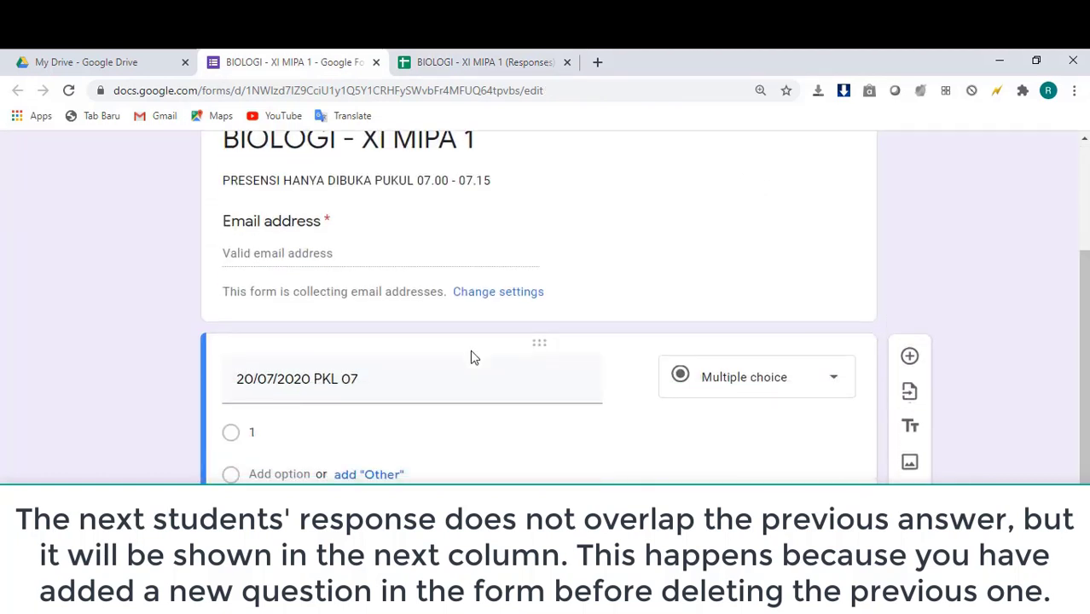
{"action": "left_click", "coordinate": [911, 358]}
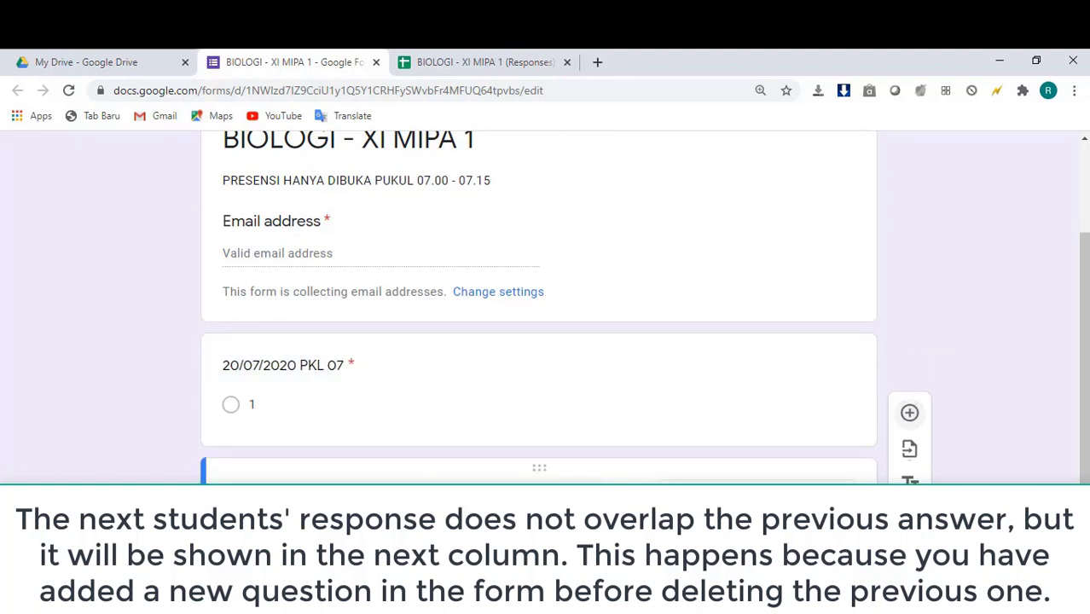
{"action": "type", "text": "20/07"}
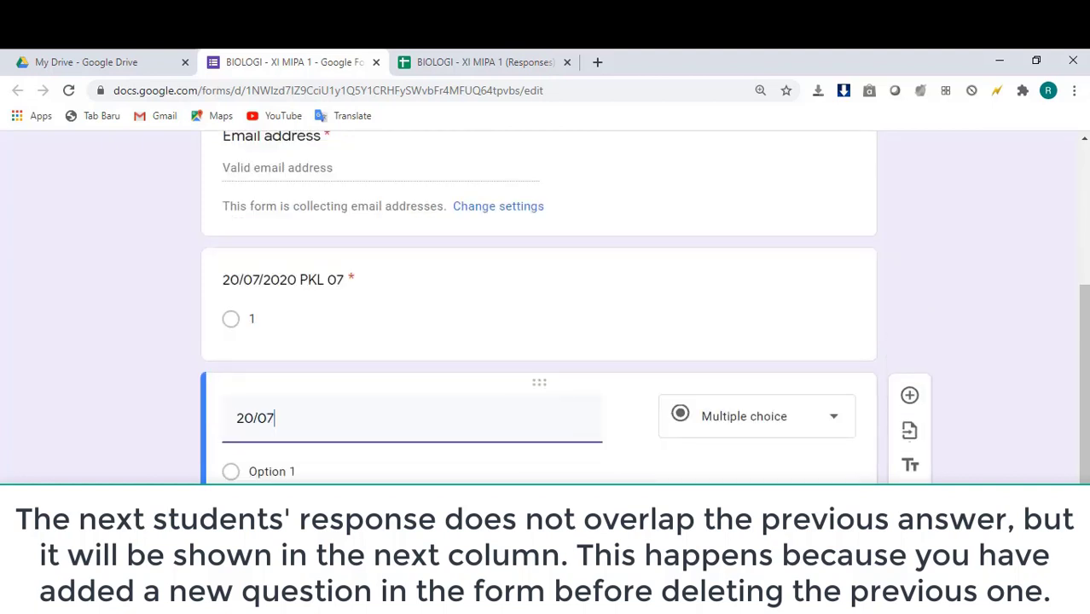
{"action": "type", "text": "/2020 PKL 07"}
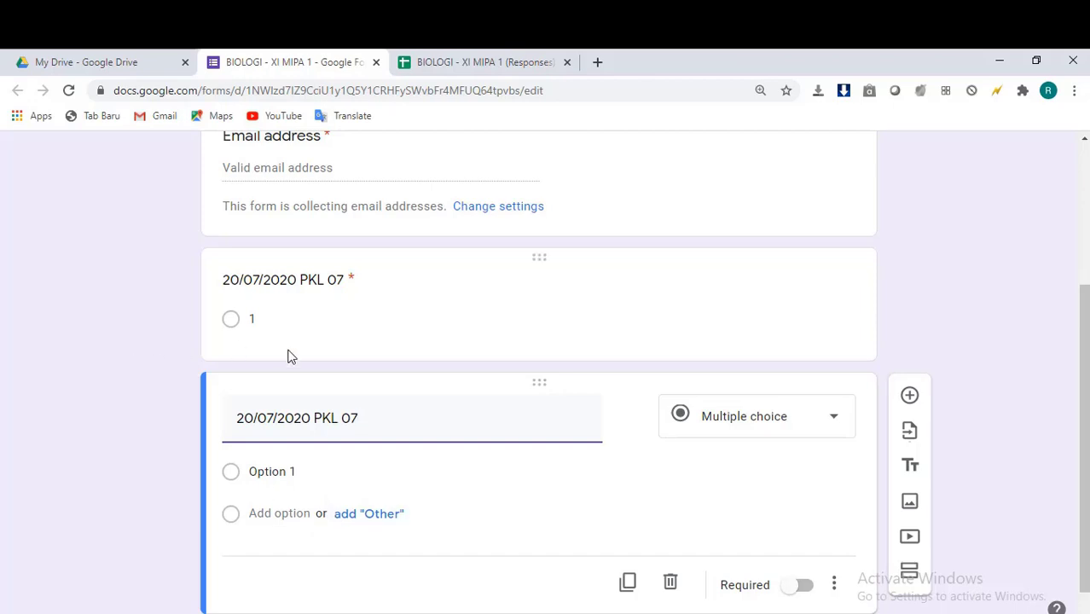
Give the new question the single option 1 and make it required
{"action": "left_click", "coordinate": [275, 478]}
{"action": "type", "text": "1"}
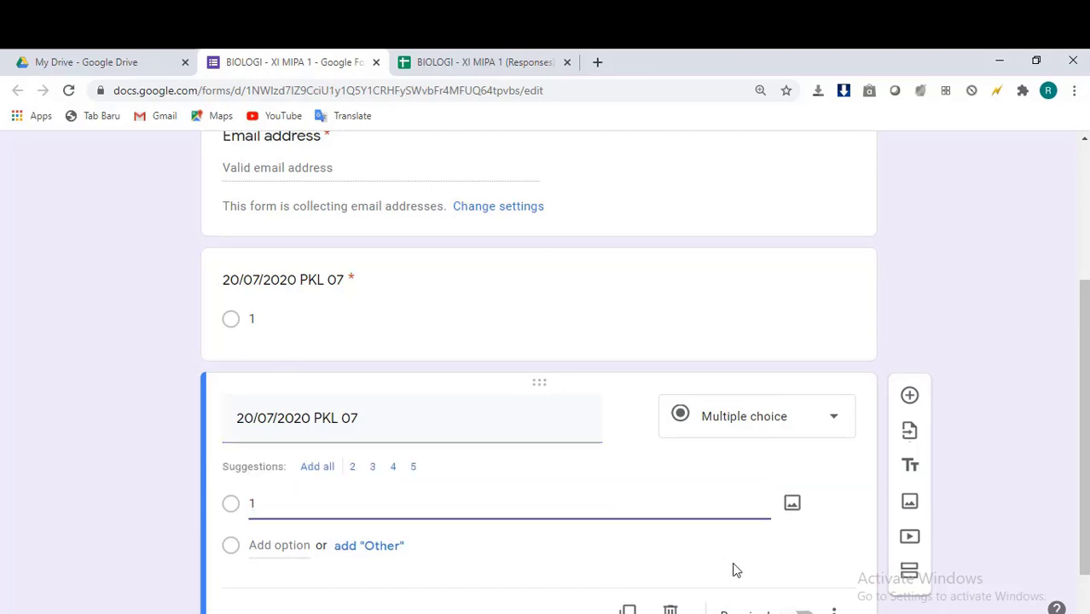
{"action": "left_click", "coordinate": [789, 610]}
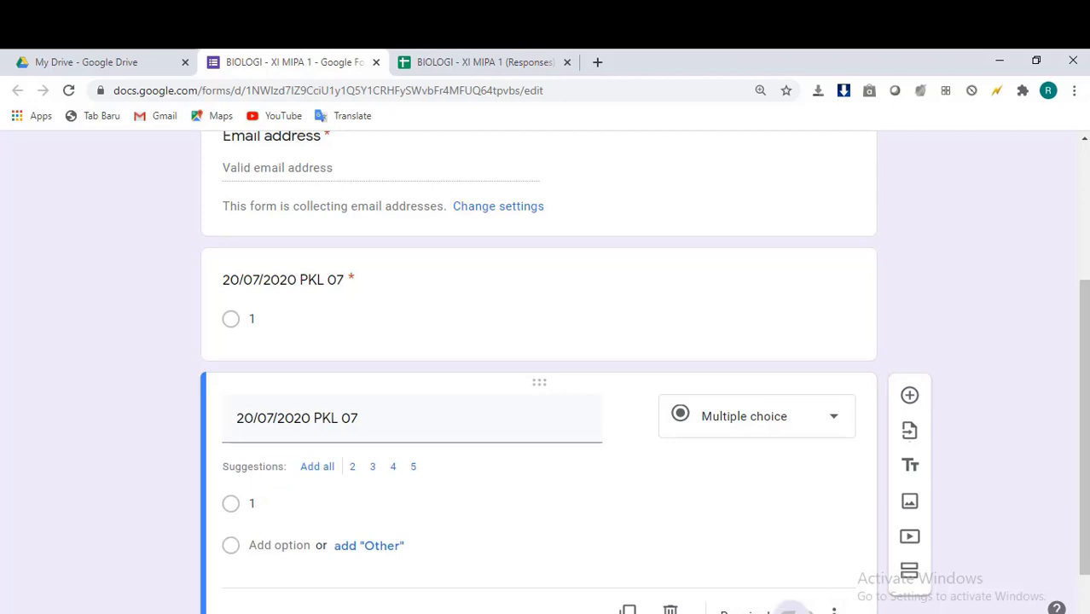
Delete the earlier 20/07/2020 PKL 07 question above the newly added one
{"action": "scroll", "coordinate": [840, 397], "scroll_direction": "up", "scroll_amount": 1}
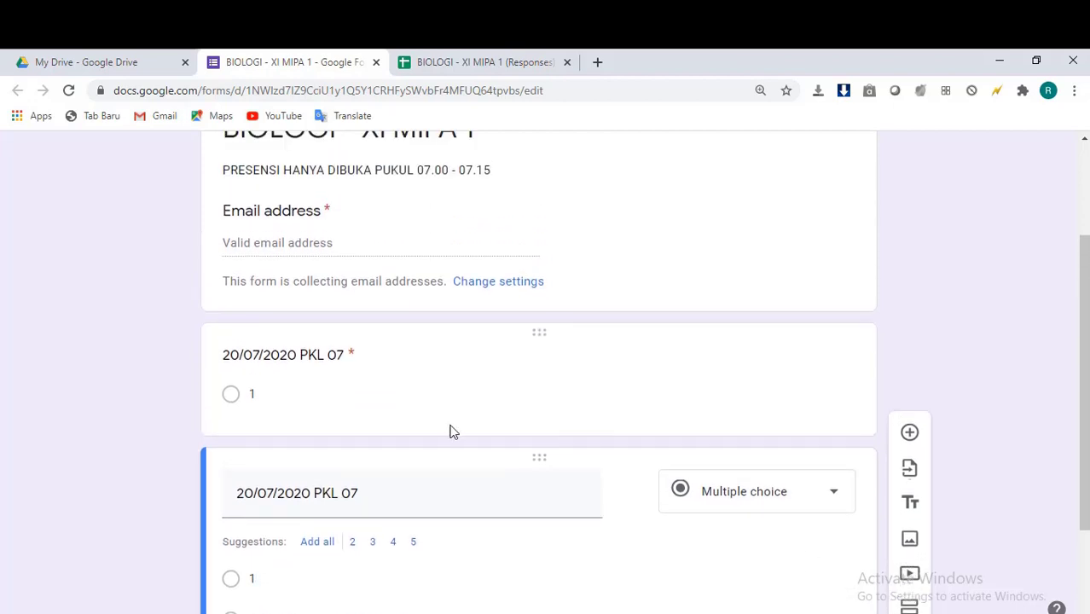
{"action": "left_click", "coordinate": [442, 399]}
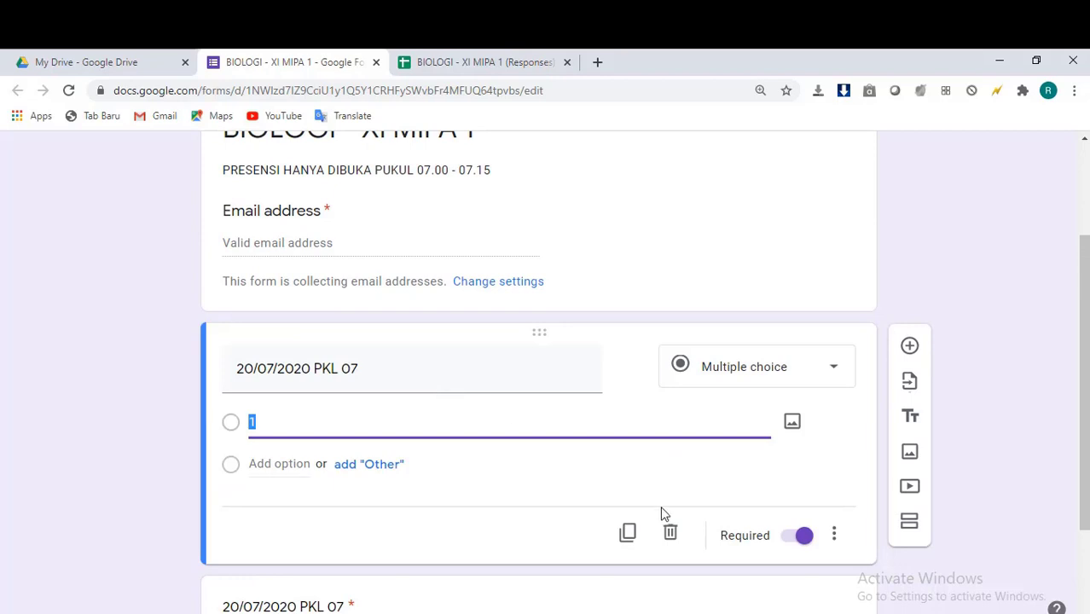
{"action": "left_click", "coordinate": [674, 539]}
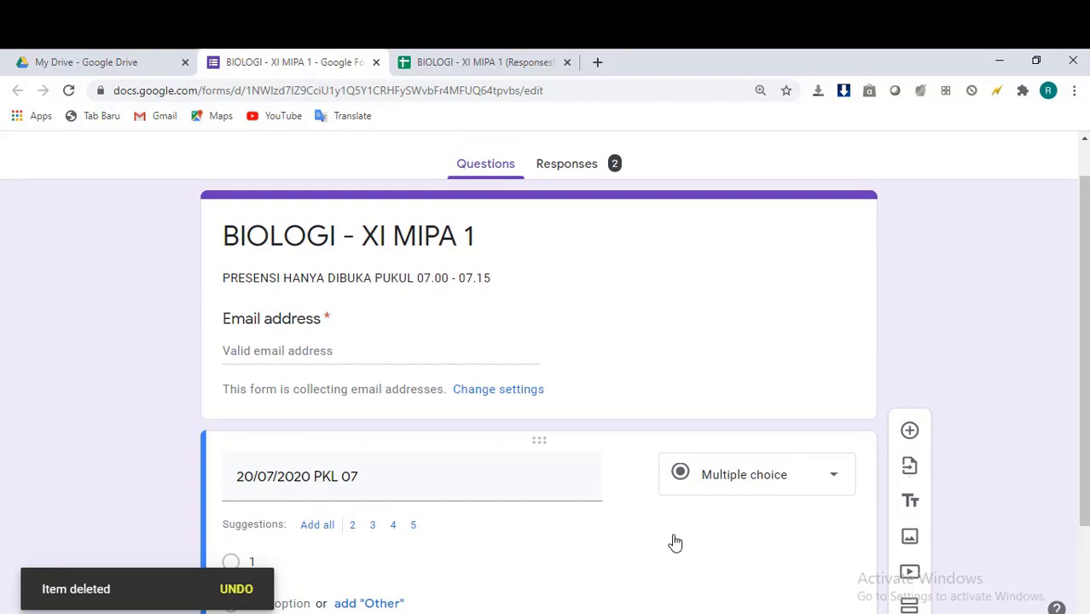
Open the limit settings of the formLimiter add-on and set the closing date to 07/27/2020
{"action": "scroll", "coordinate": [675, 543], "scroll_direction": "up", "scroll_amount": 1}
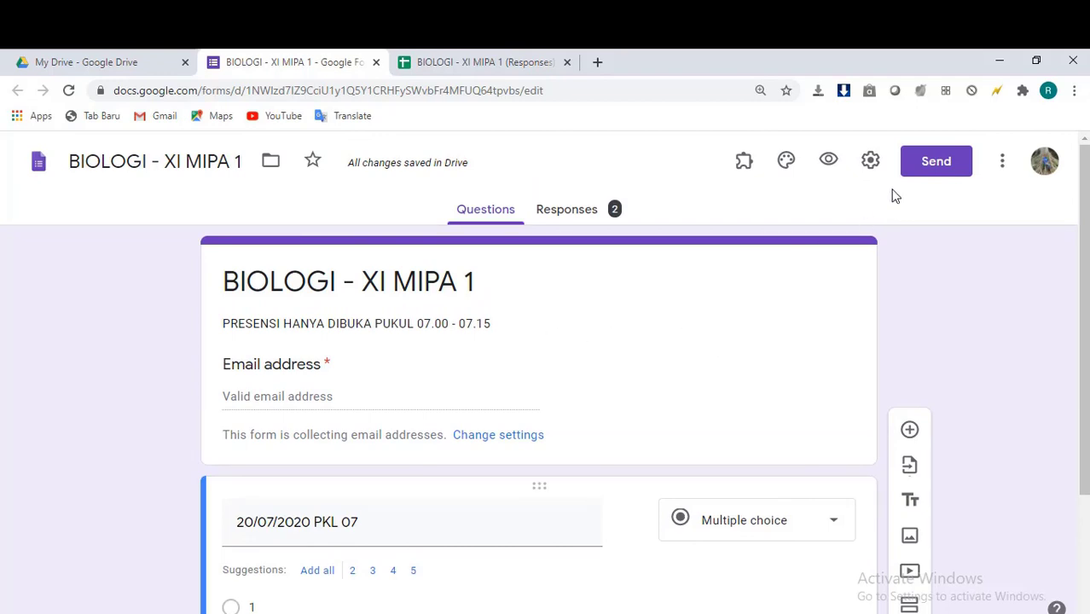
{"action": "left_click", "coordinate": [748, 168]}
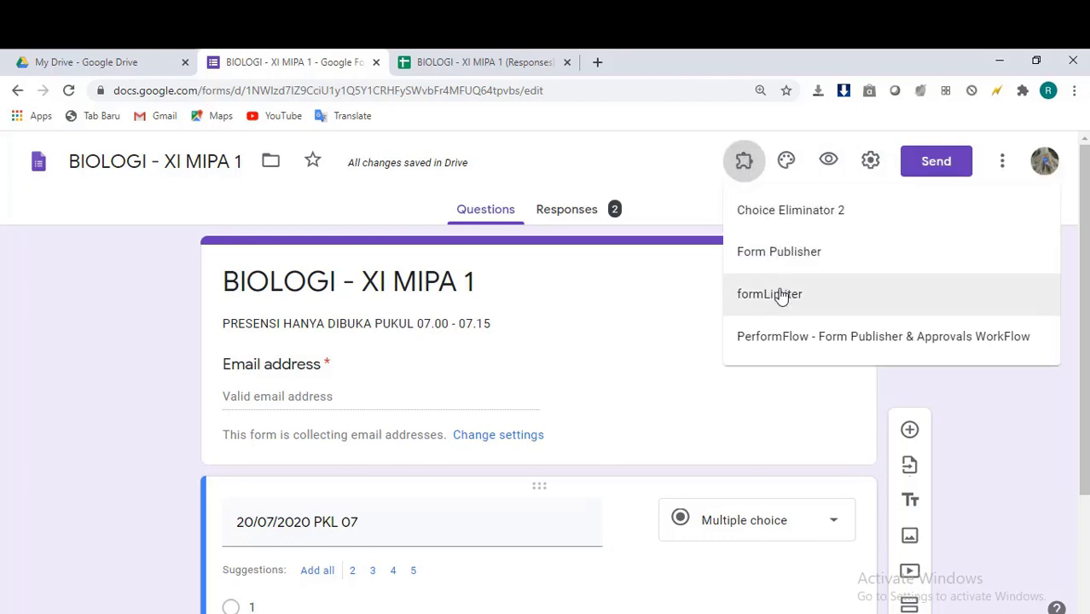
{"action": "left_click", "coordinate": [778, 294]}
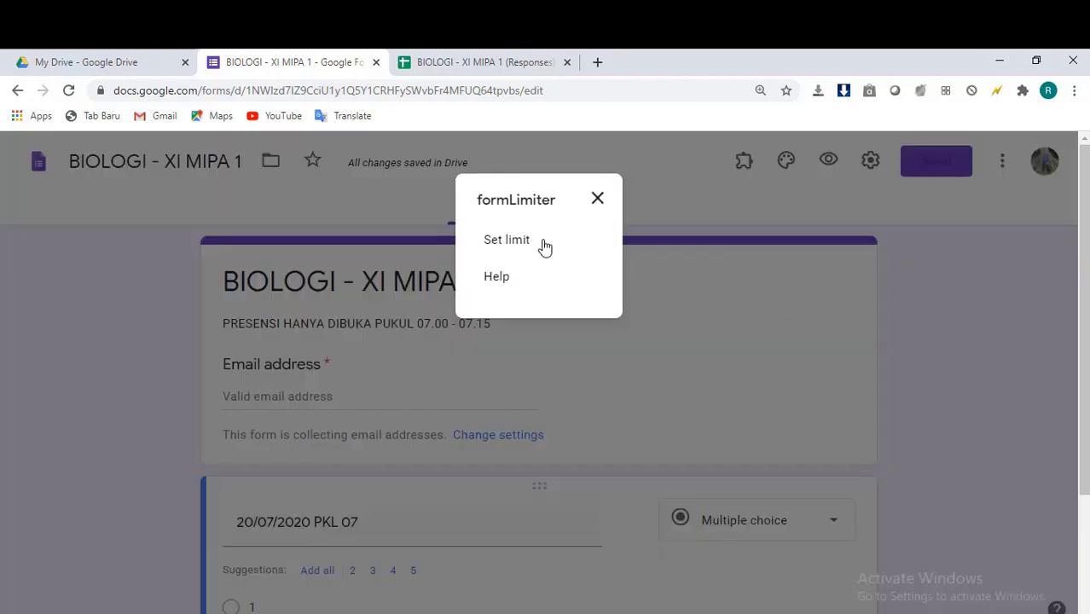
{"action": "left_click", "coordinate": [532, 242]}
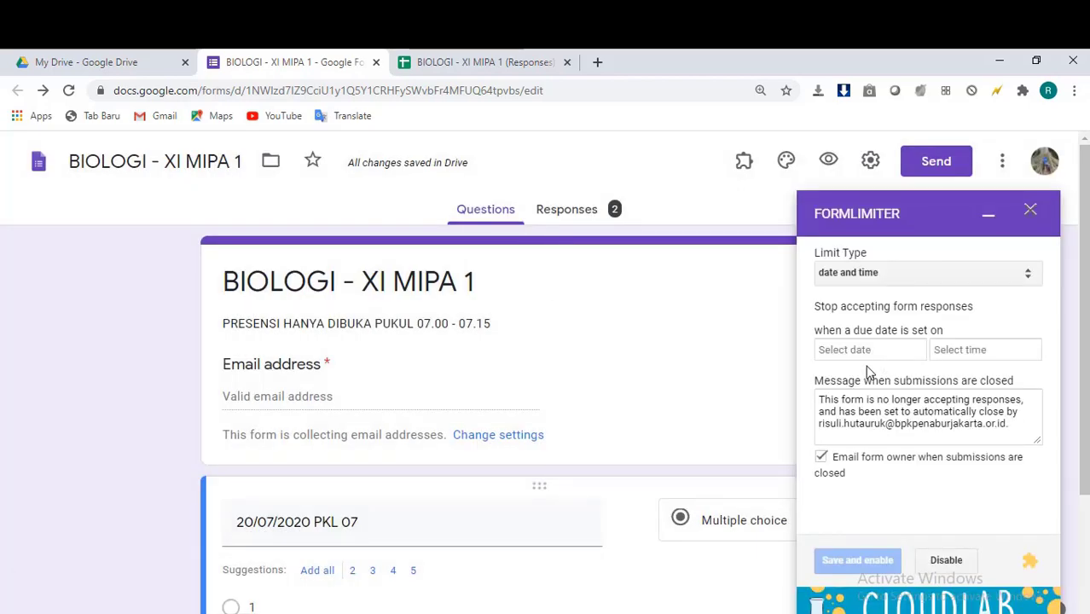
{"action": "left_click", "coordinate": [858, 353]}
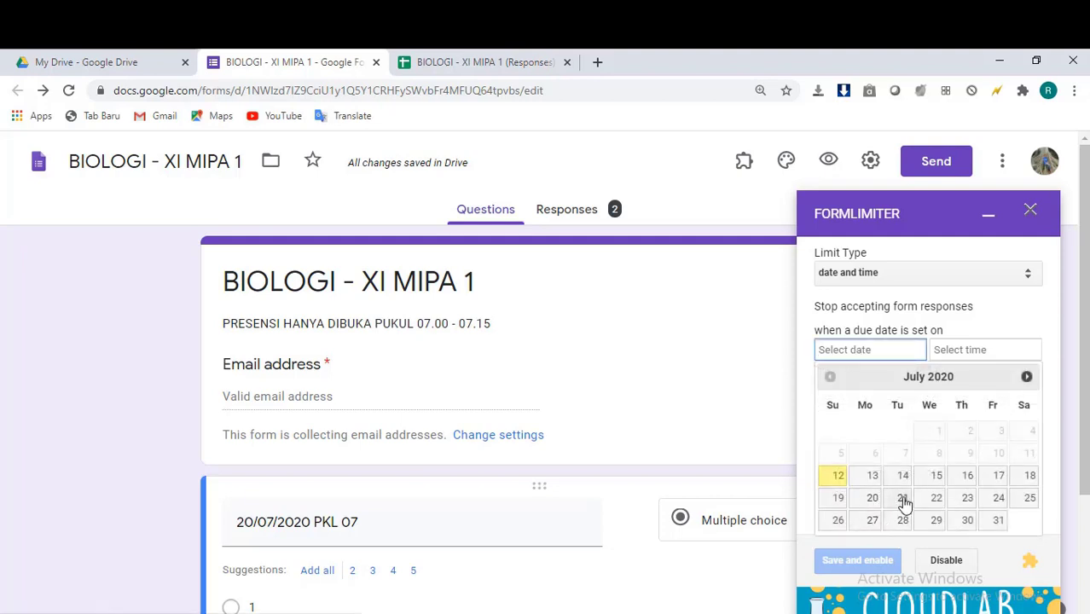
{"action": "left_click", "coordinate": [870, 522]}
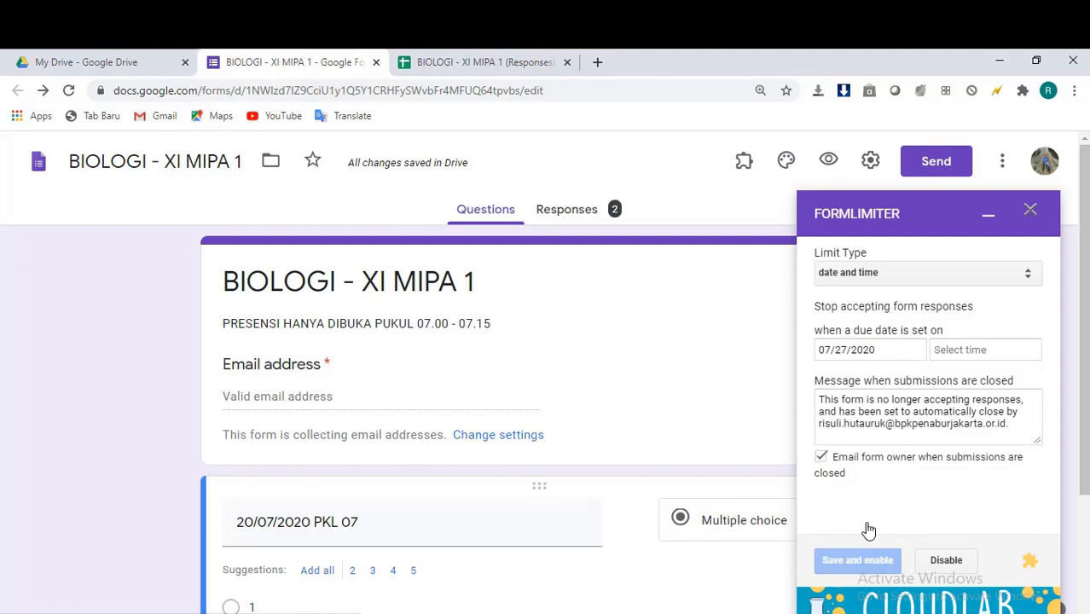
Set the closing time to 7:15 AM, save and enable the limit, and close formLimiter
{"action": "left_click", "coordinate": [959, 350]}
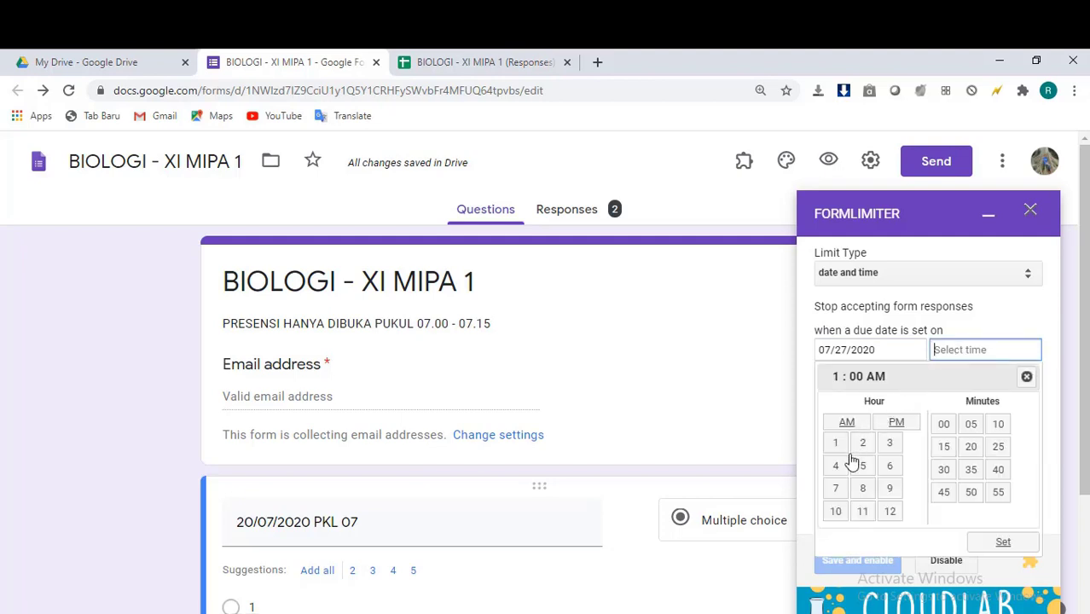
{"action": "left_click", "coordinate": [837, 491]}
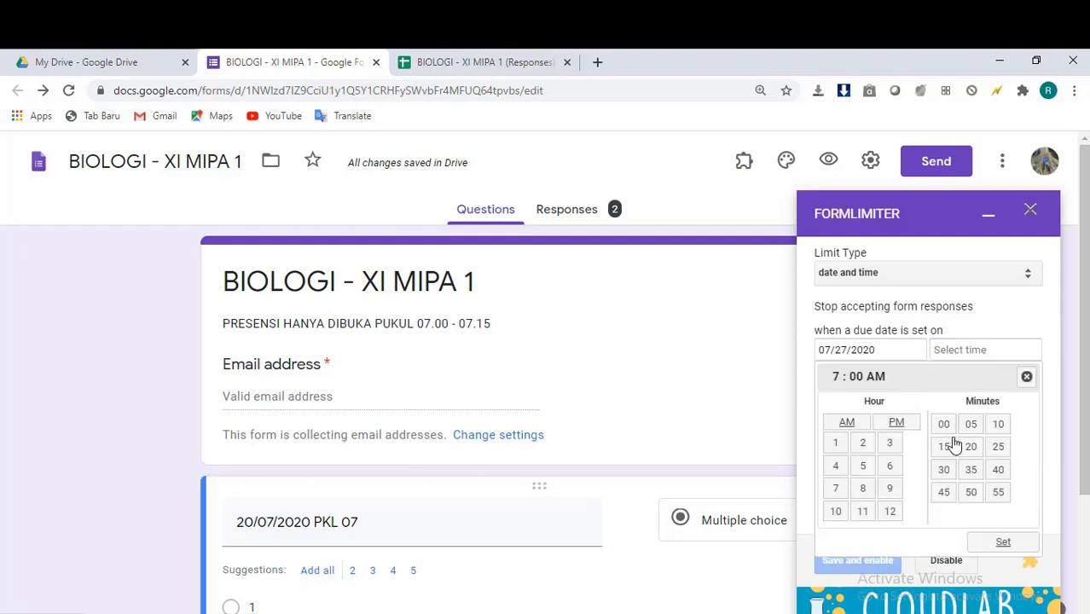
{"action": "scroll", "coordinate": [950, 455], "scroll_direction": "down", "scroll_amount": 2}
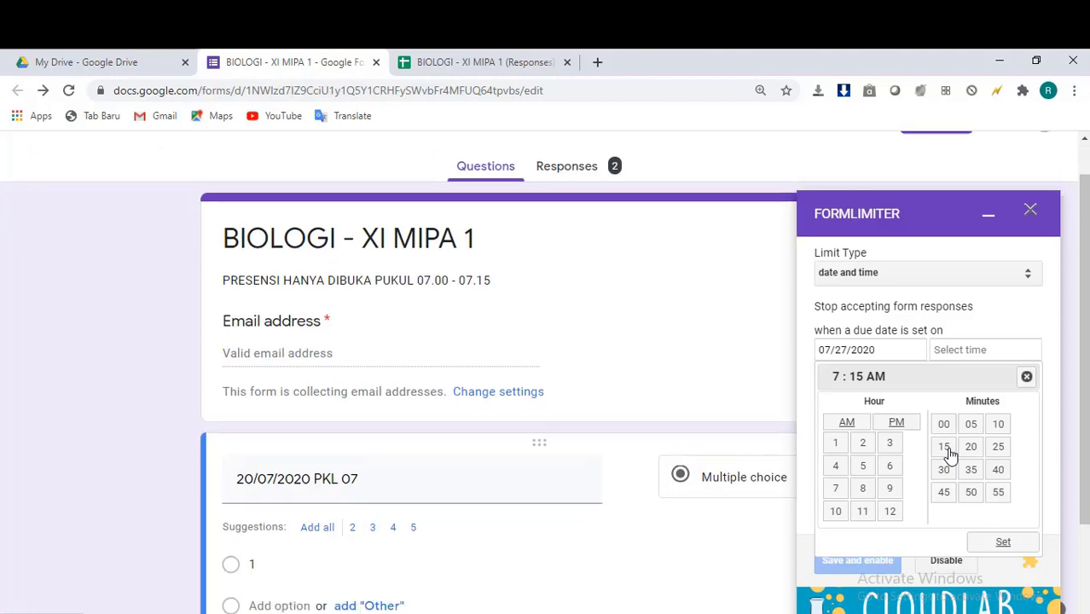
{"action": "left_click", "coordinate": [1004, 542]}
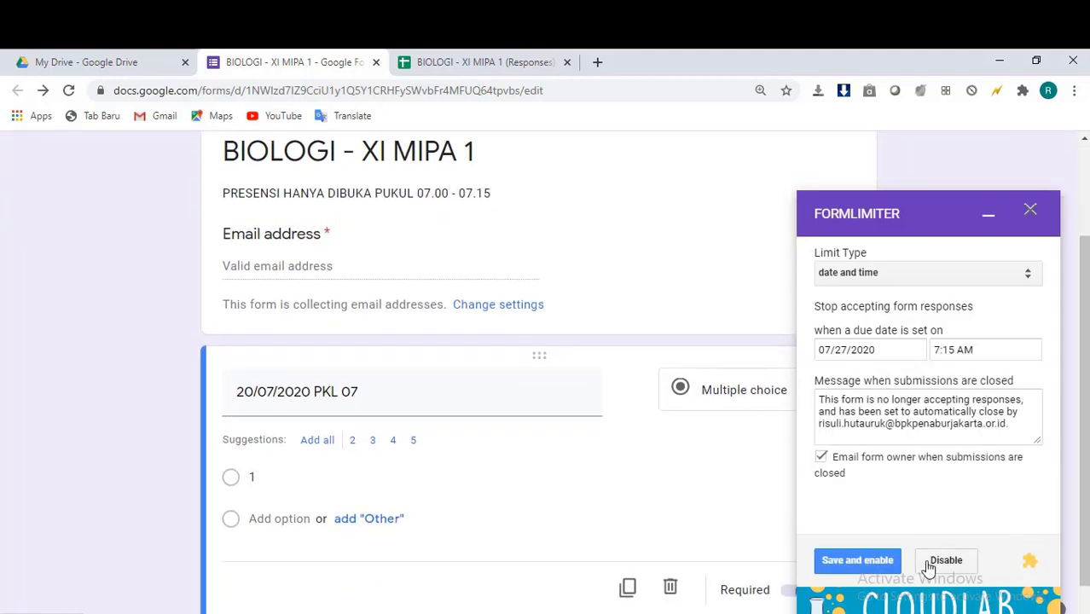
{"action": "left_click", "coordinate": [892, 565]}
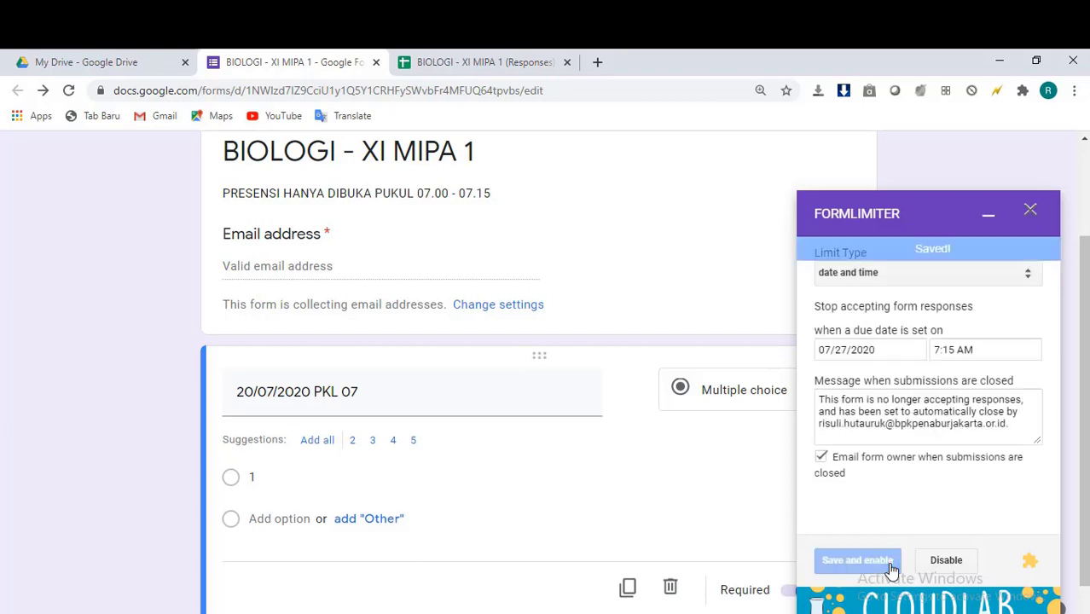
{"action": "left_click", "coordinate": [1032, 211]}
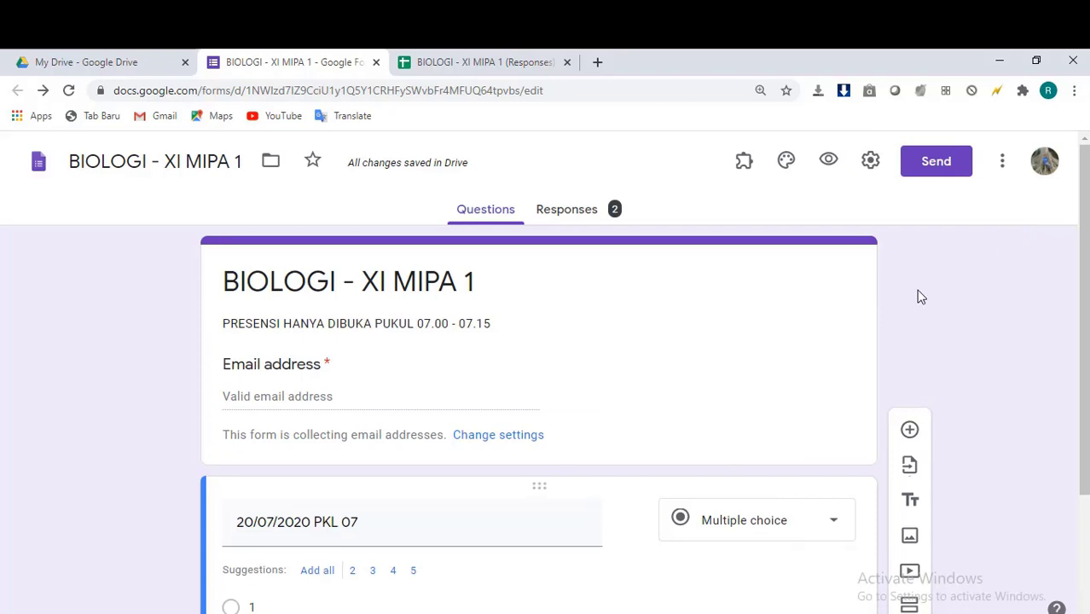
Switch to the BIOLOGI - XI MIPA 1 (Responses) spreadsheet and examine the attendance columns and the empty columns after them
{"action": "scroll", "coordinate": [919, 295], "scroll_direction": "down", "scroll_amount": 2}
{"action": "scroll", "coordinate": [920, 295], "scroll_direction": "up", "scroll_amount": 2}
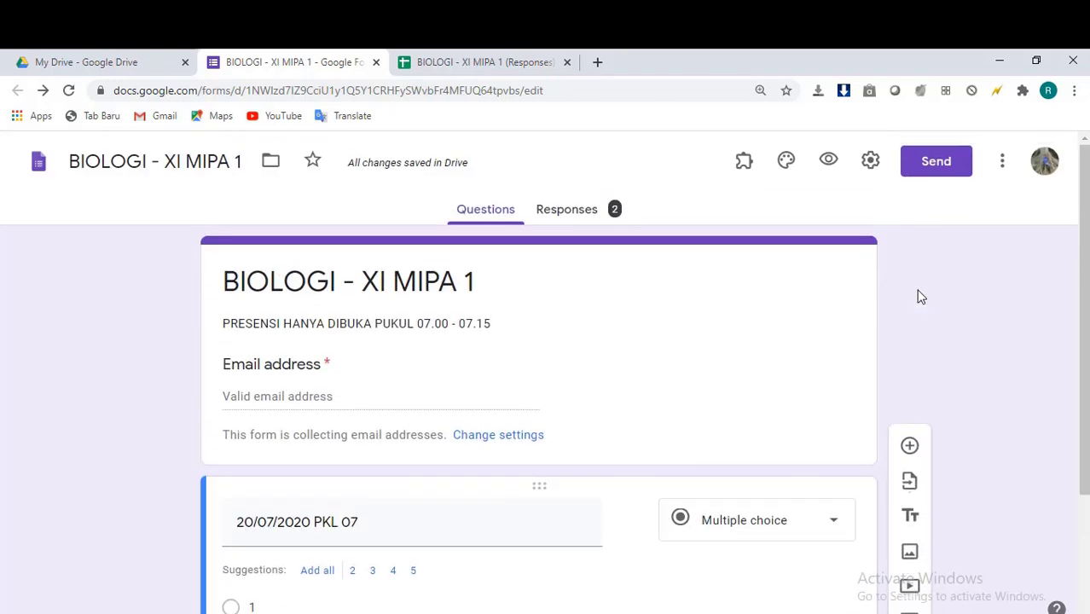
{"action": "left_click", "coordinate": [434, 64]}
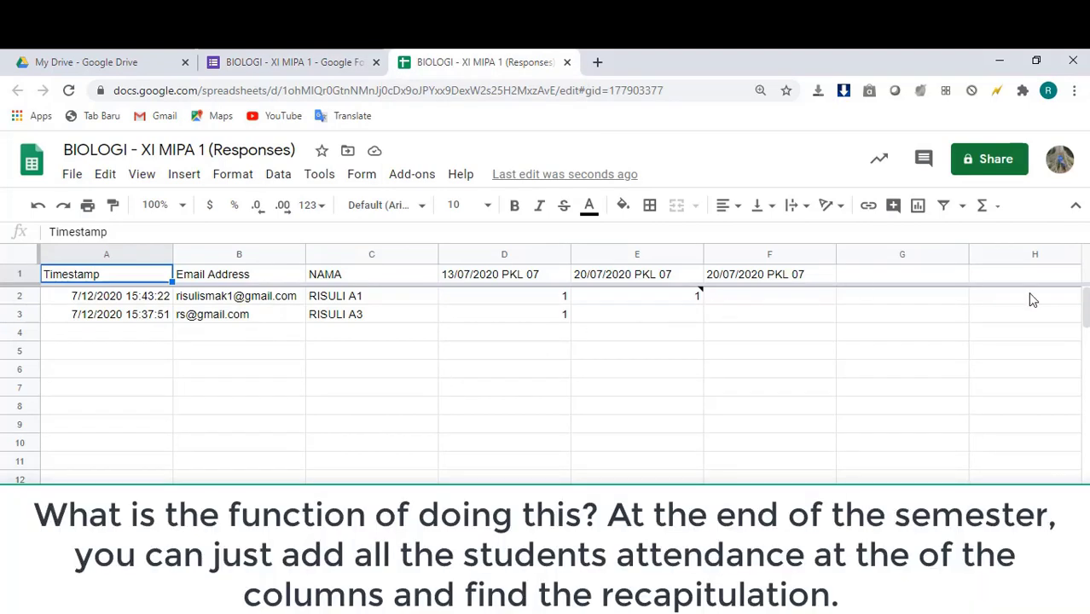
{"action": "left_click", "coordinate": [978, 299]}
{"action": "key", "text": "Right"}
{"action": "key", "text": "Right"}
{"action": "key", "text": "Right"}
{"action": "key", "text": "Right"}
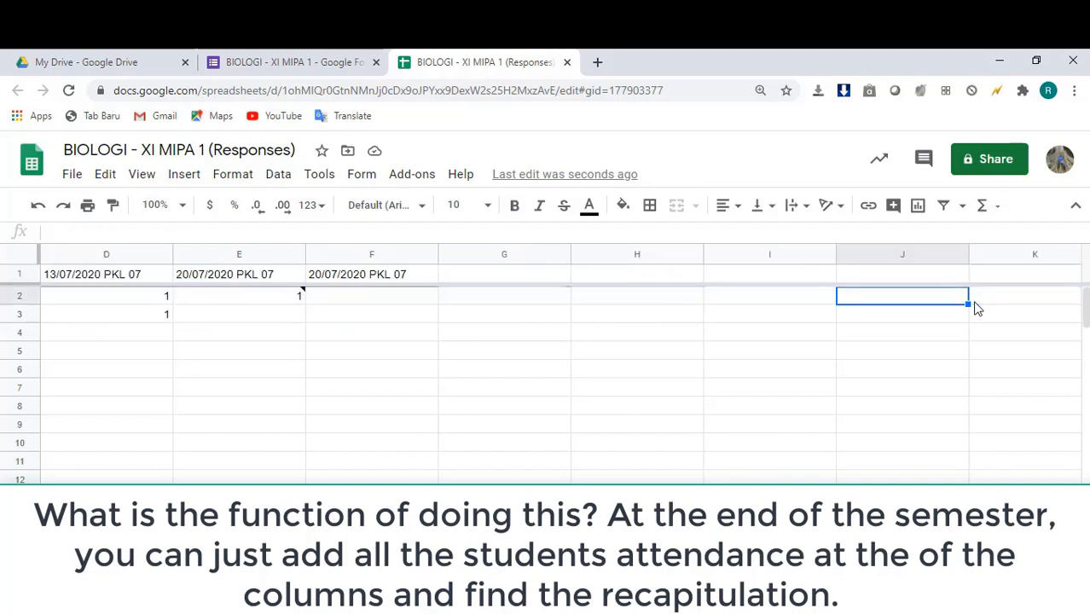
{"action": "key", "text": "Left"}
{"action": "key", "text": "Left"}
{"action": "key", "text": "Left"}
{"action": "key", "text": "Left"}
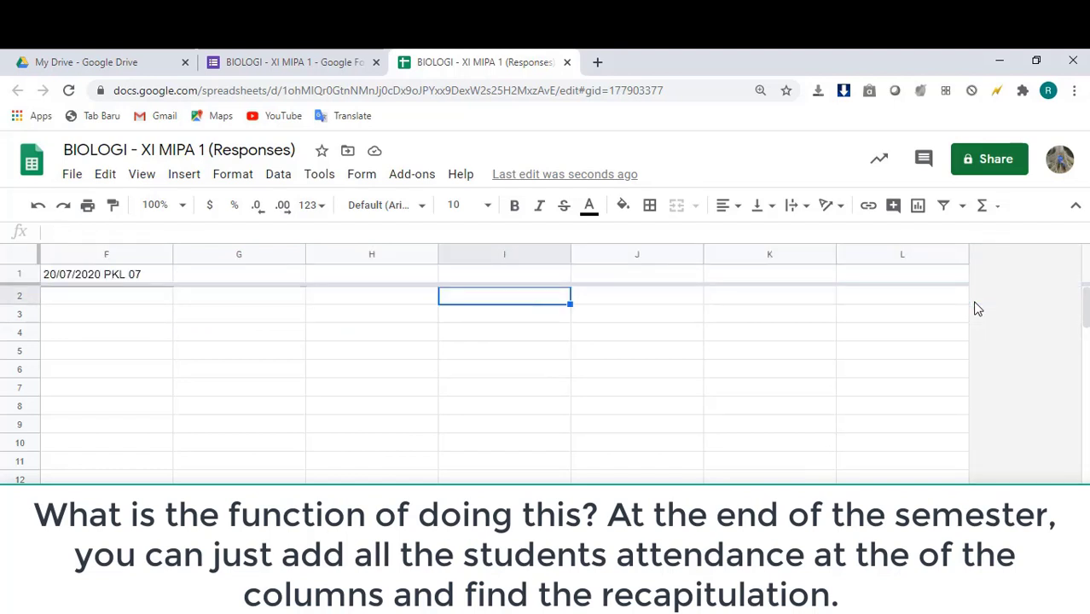
{"action": "key", "text": "Home"}
{"action": "key", "text": "Right"}
{"action": "key", "text": "Right"}
{"action": "key", "text": "Right"}
{"action": "key", "text": "Right"}
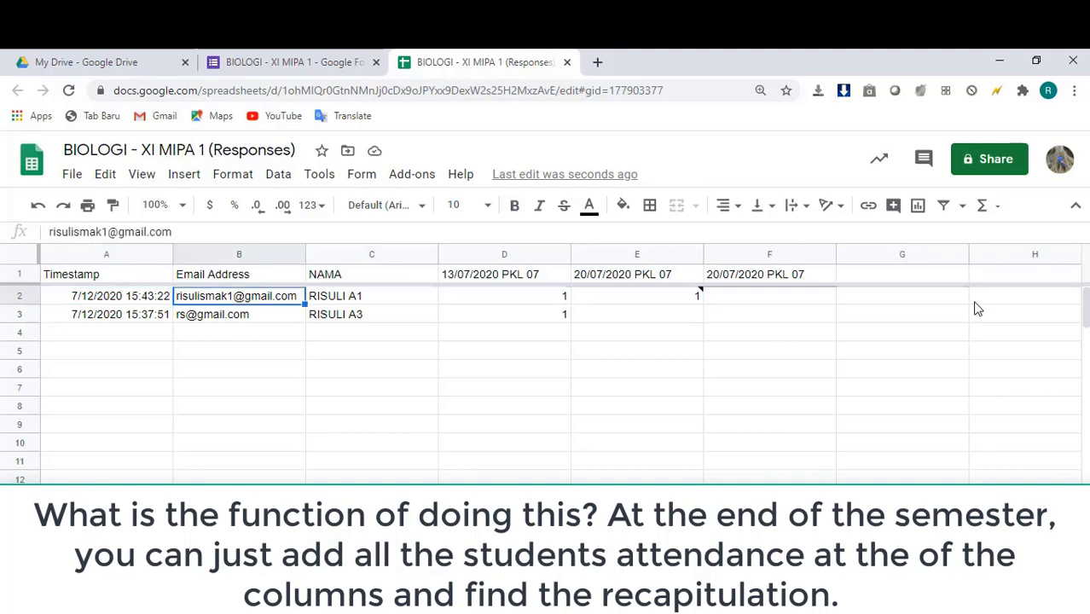
{"action": "key", "text": "Right"}
{"action": "key", "text": "Right"}
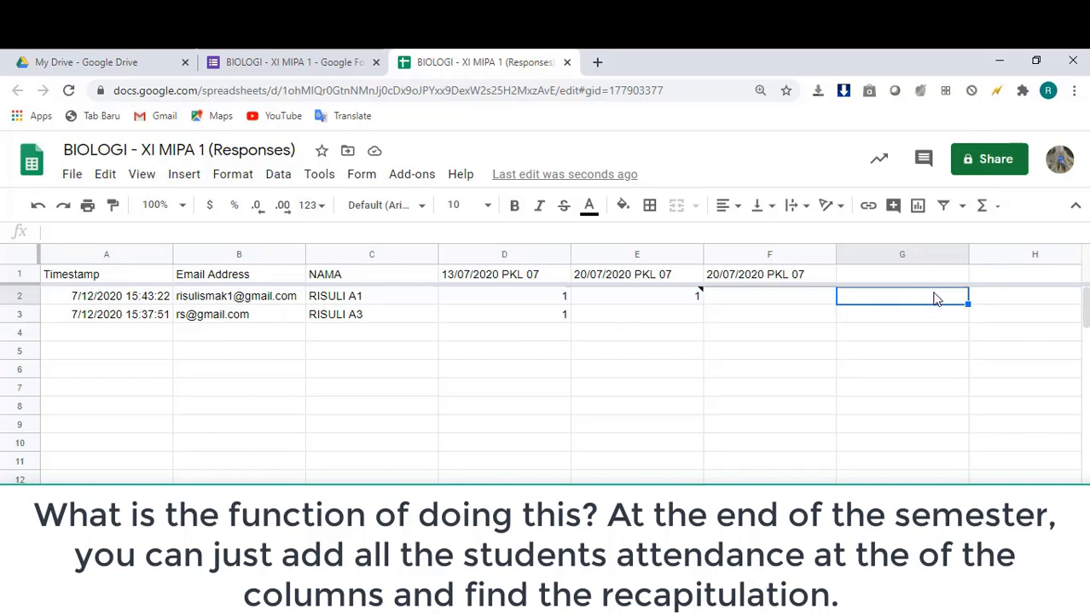
Hide the empty columns G through L of the responses sheet
{"action": "left_click", "coordinate": [882, 253]}
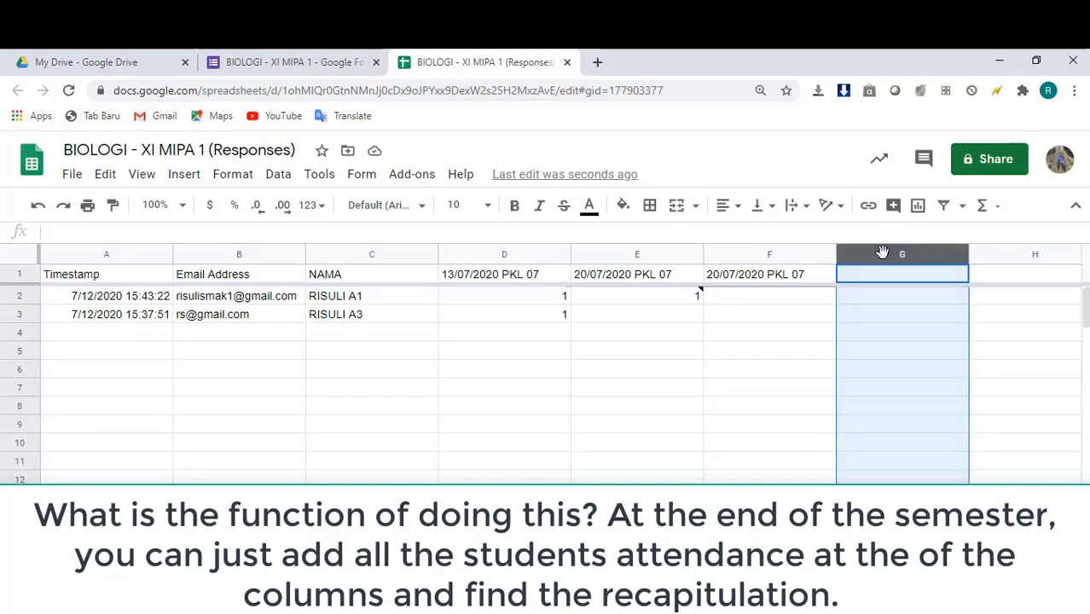
{"action": "left_click_drag", "start_coordinate": [882, 253], "coordinate": [883, 253]}
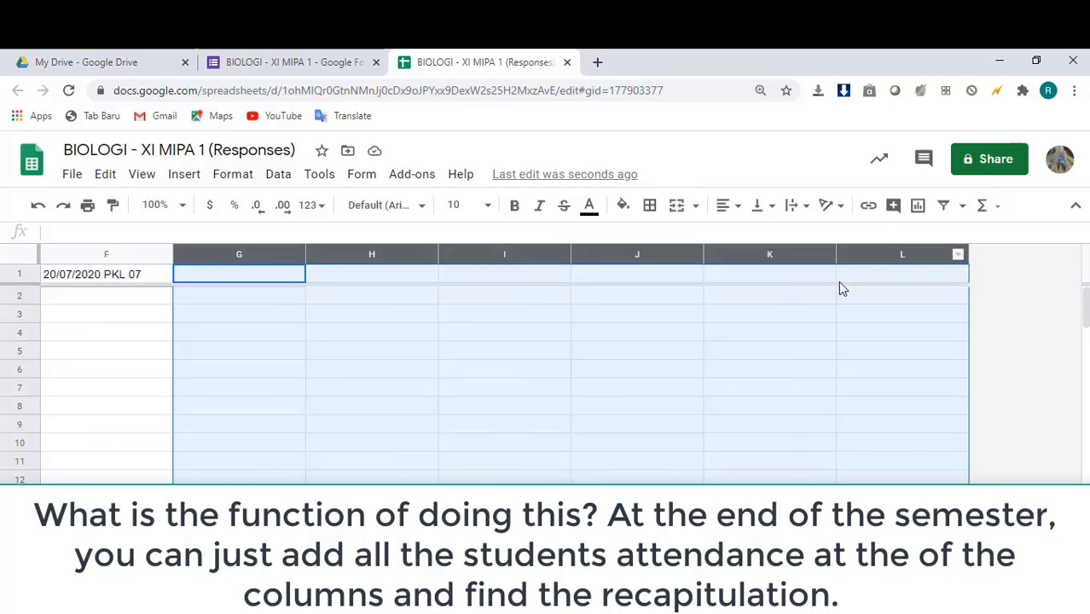
{"action": "right_click", "coordinate": [791, 296]}
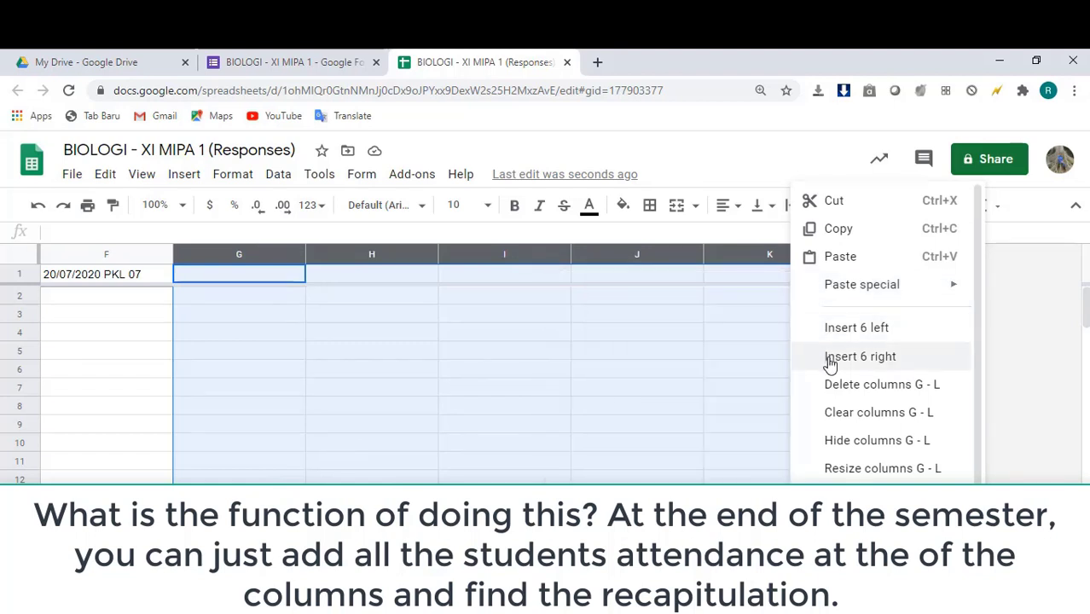
{"action": "left_click", "coordinate": [832, 441]}
{"action": "left_click", "coordinate": [749, 386]}
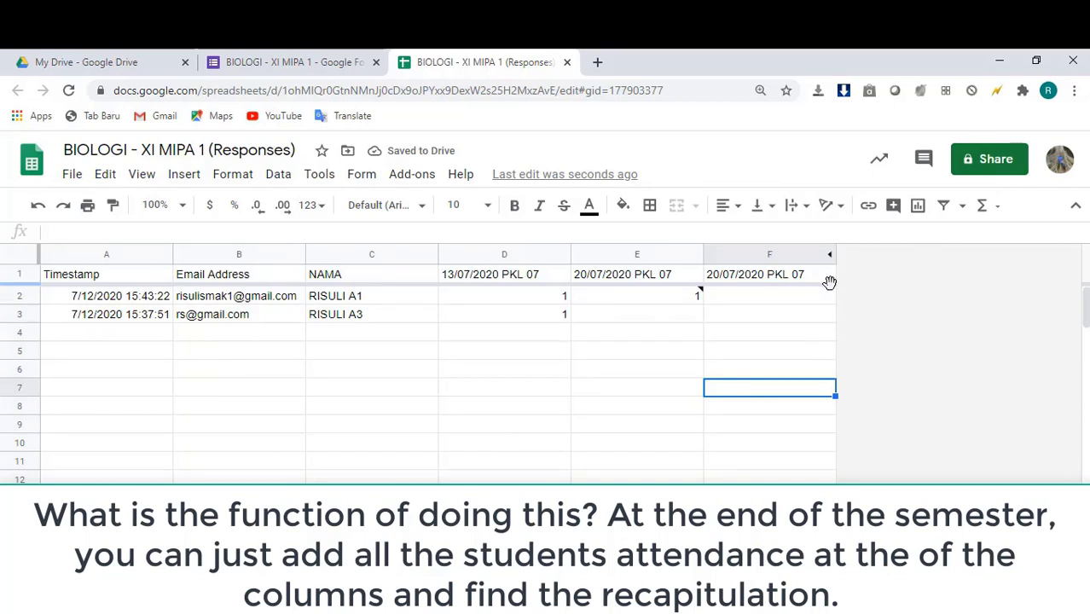
Insert one column to the right of column F and enter the header TOTAL in G1
{"action": "left_click", "coordinate": [792, 255]}
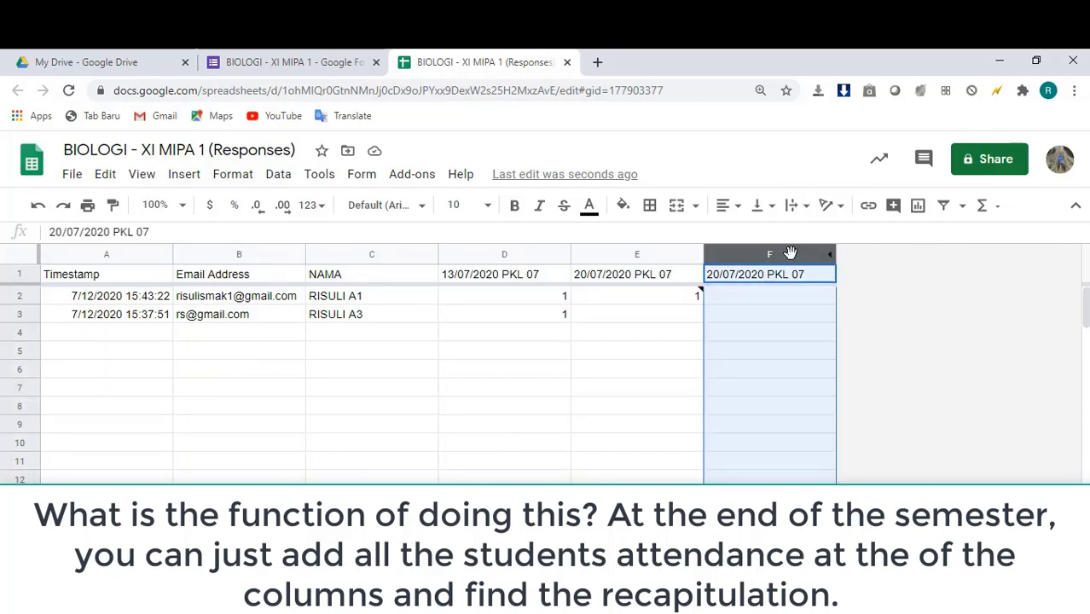
{"action": "right_click", "coordinate": [792, 254]}
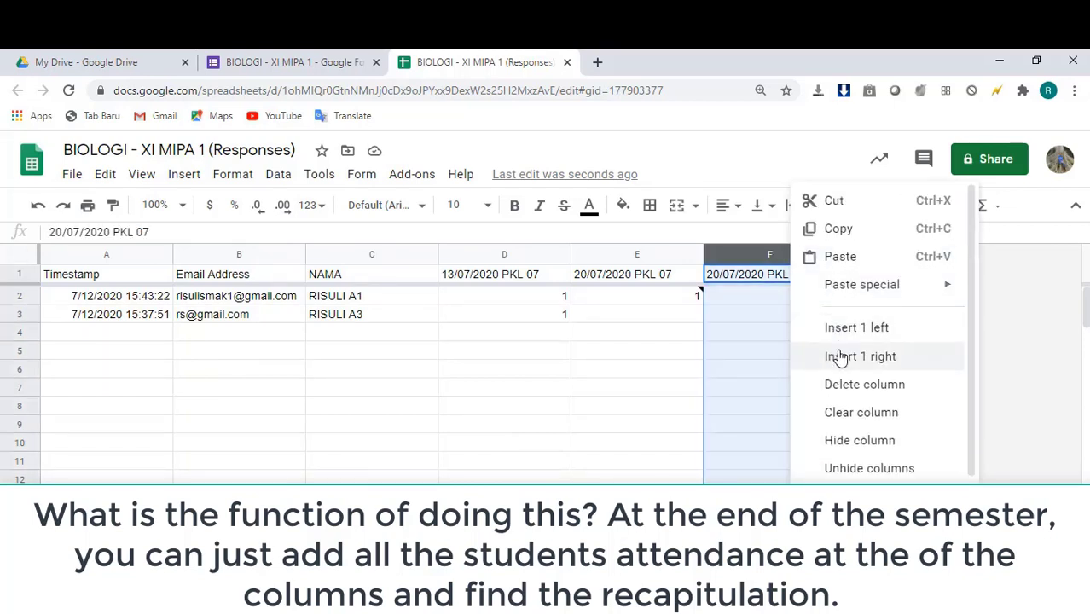
{"action": "left_click", "coordinate": [837, 355]}
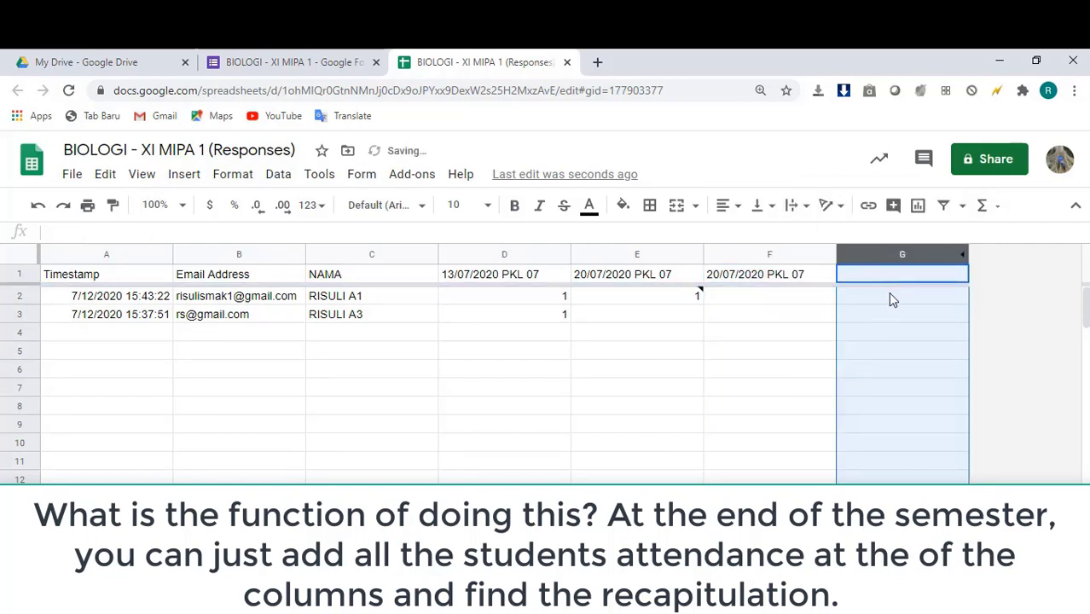
{"action": "left_click", "coordinate": [892, 278]}
{"action": "type", "text": "TOTAL"}
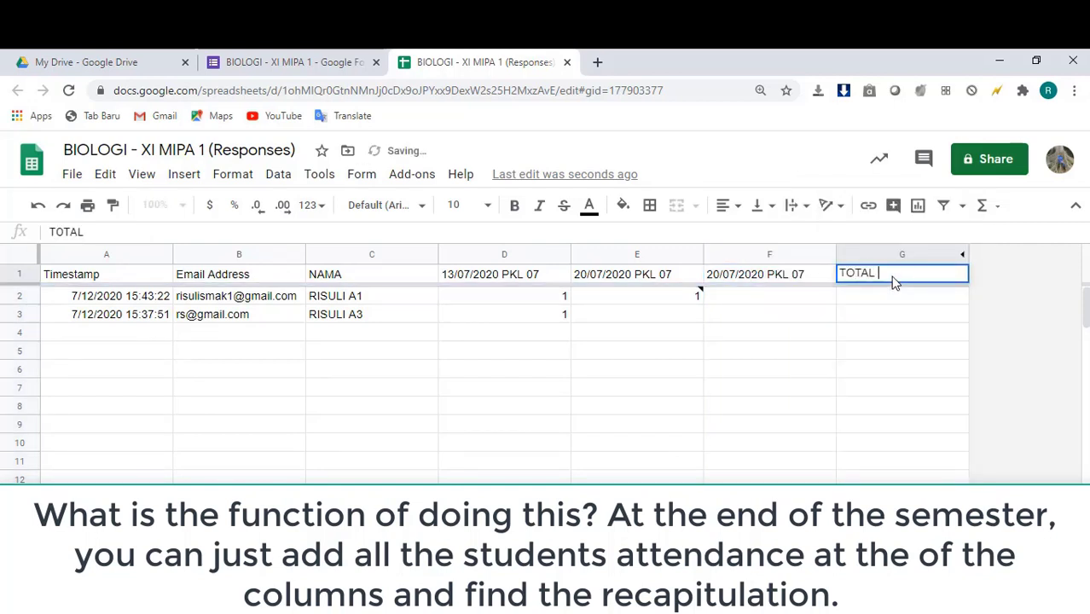
{"action": "key", "text": "Return"}
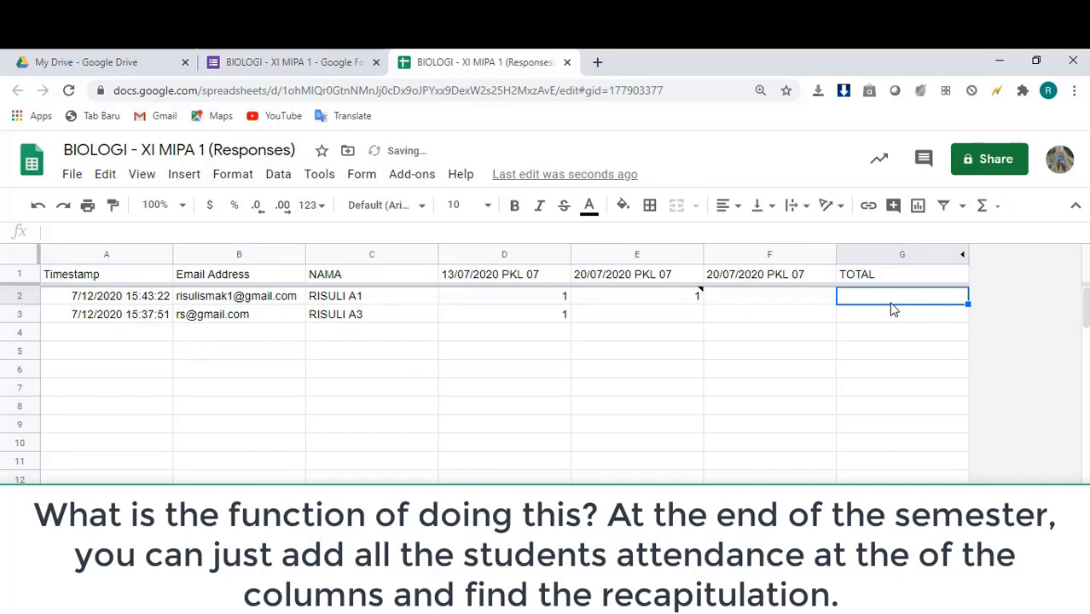
Enter a SUM formula in G2 that adds the attendance cells D2:F2
{"action": "left_click", "coordinate": [998, 208]}
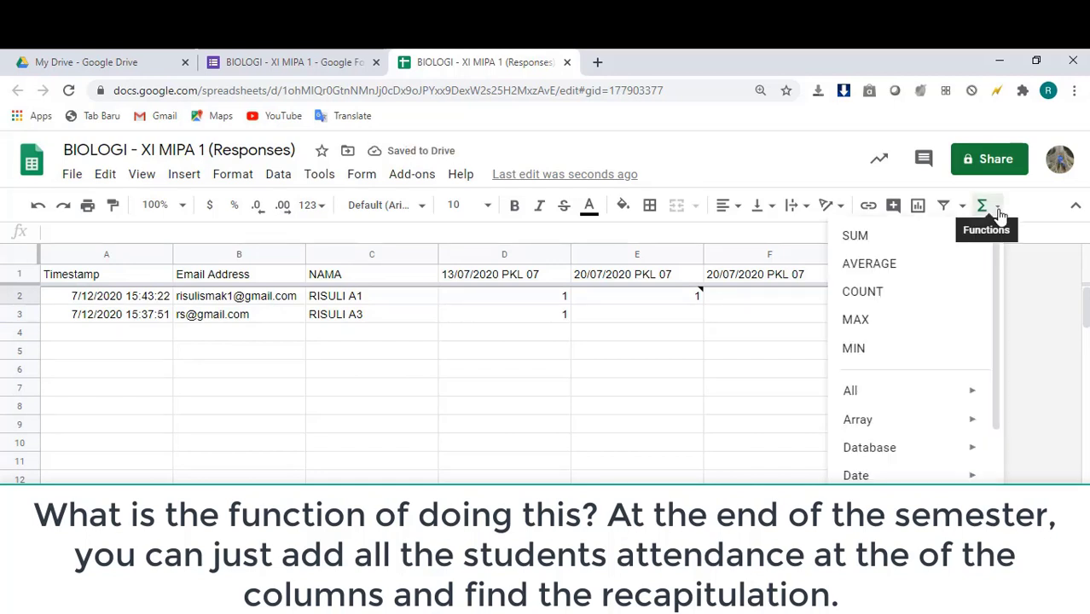
{"action": "left_click", "coordinate": [940, 238]}
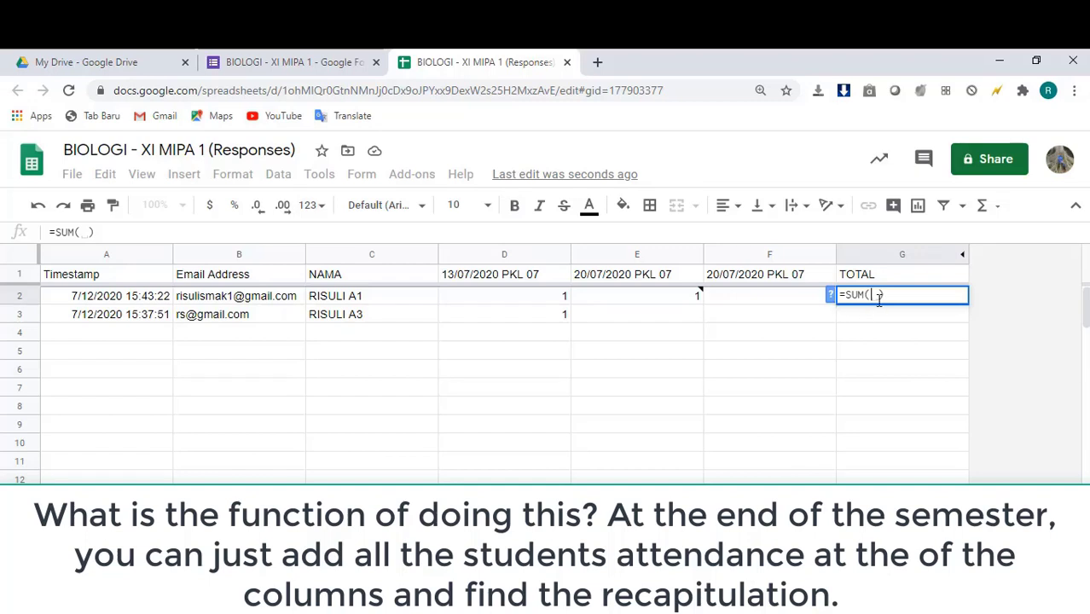
{"action": "key", "text": "Left"}
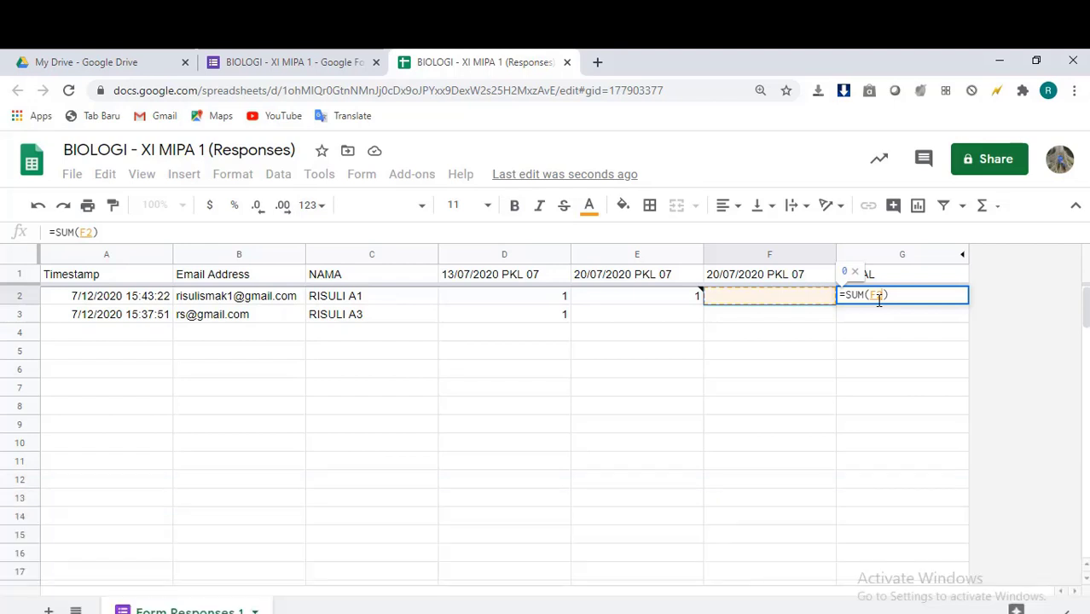
{"action": "key", "text": "shift+Left"}
{"action": "key", "text": "shift+Left"}
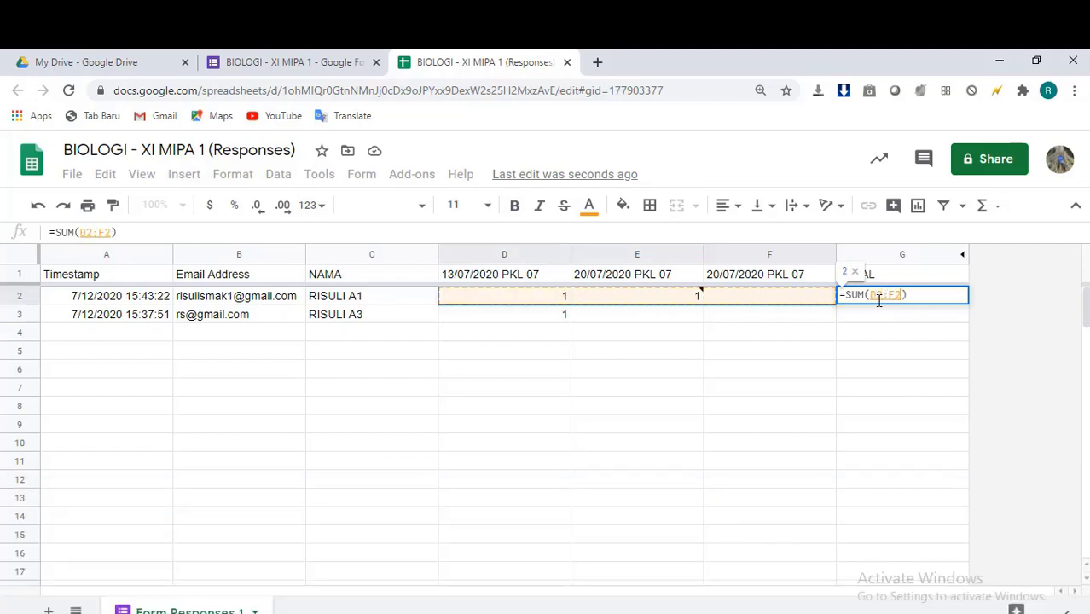
{"action": "key", "text": "Return"}
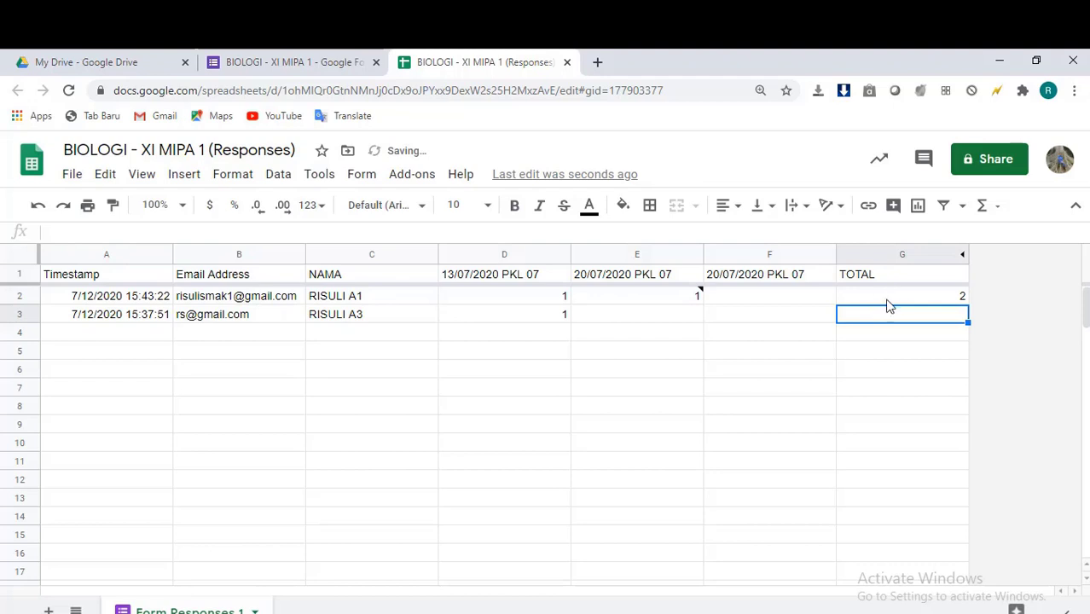
Copy the SUM formula from G2 down through G6 and check the formula in G3
{"action": "left_click", "coordinate": [914, 303]}
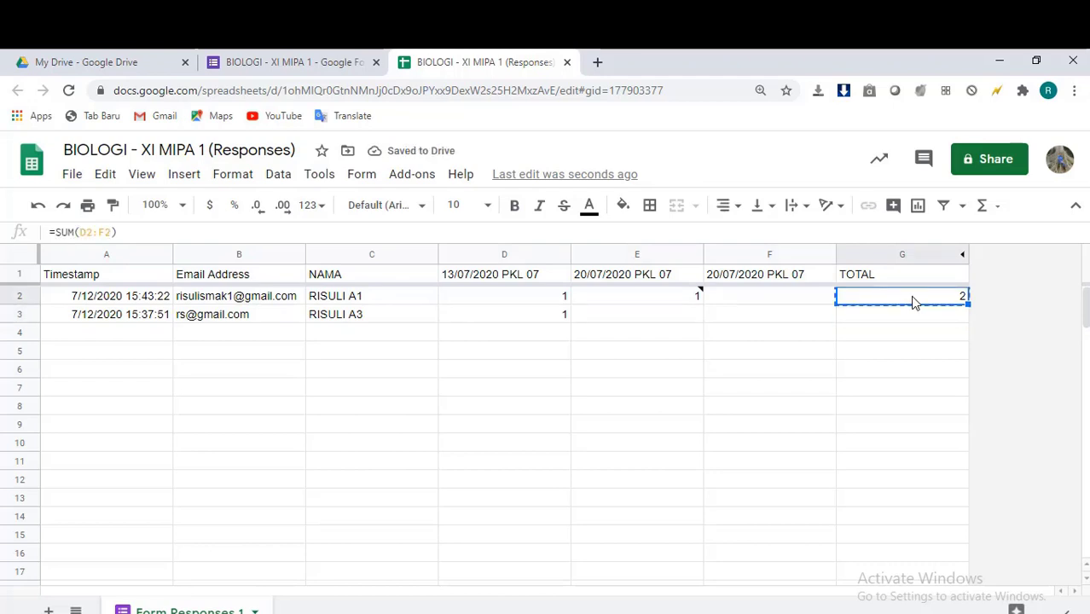
{"action": "key", "text": "shift+Down"}
{"action": "key", "text": "shift+Down"}
{"action": "key", "text": "shift+Down"}
{"action": "key", "text": "shift+Down"}
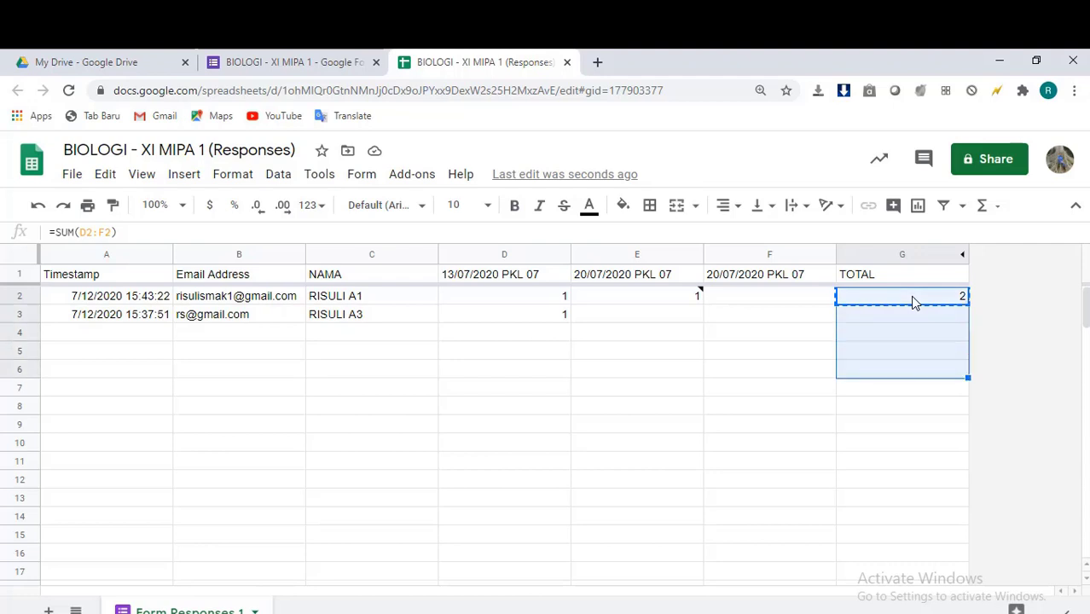
{"action": "key", "text": "ctrl+v"}
{"action": "left_click", "coordinate": [940, 321]}
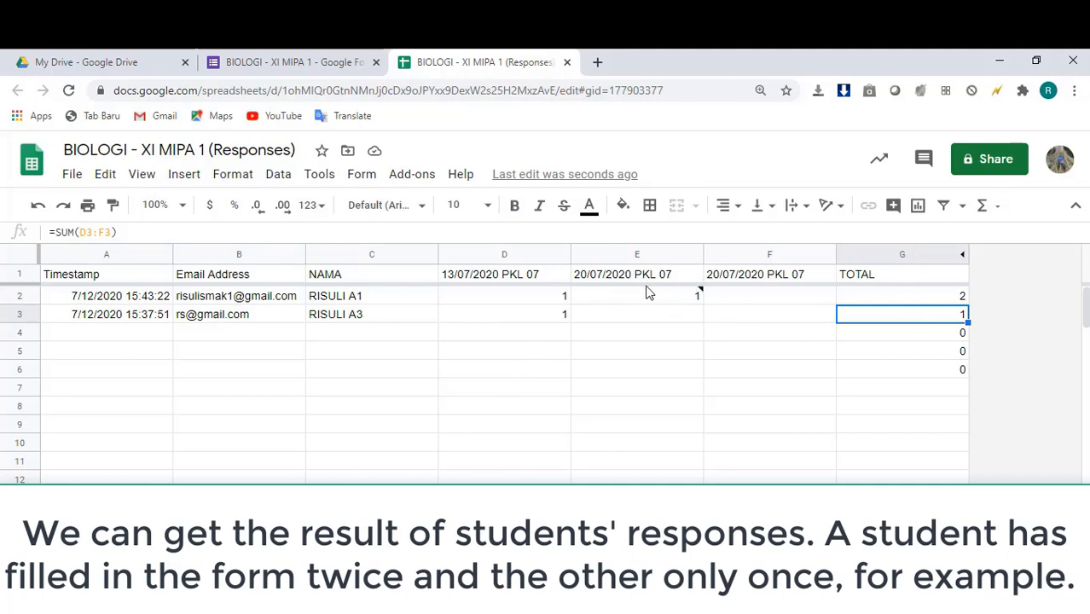
{"action": "left_click", "coordinate": [806, 374]}
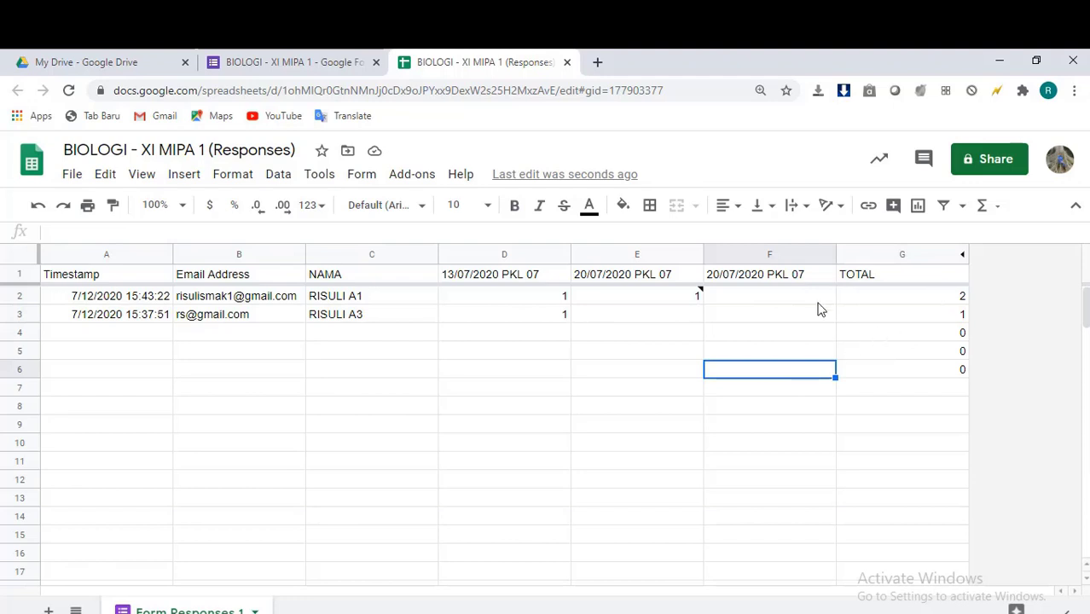